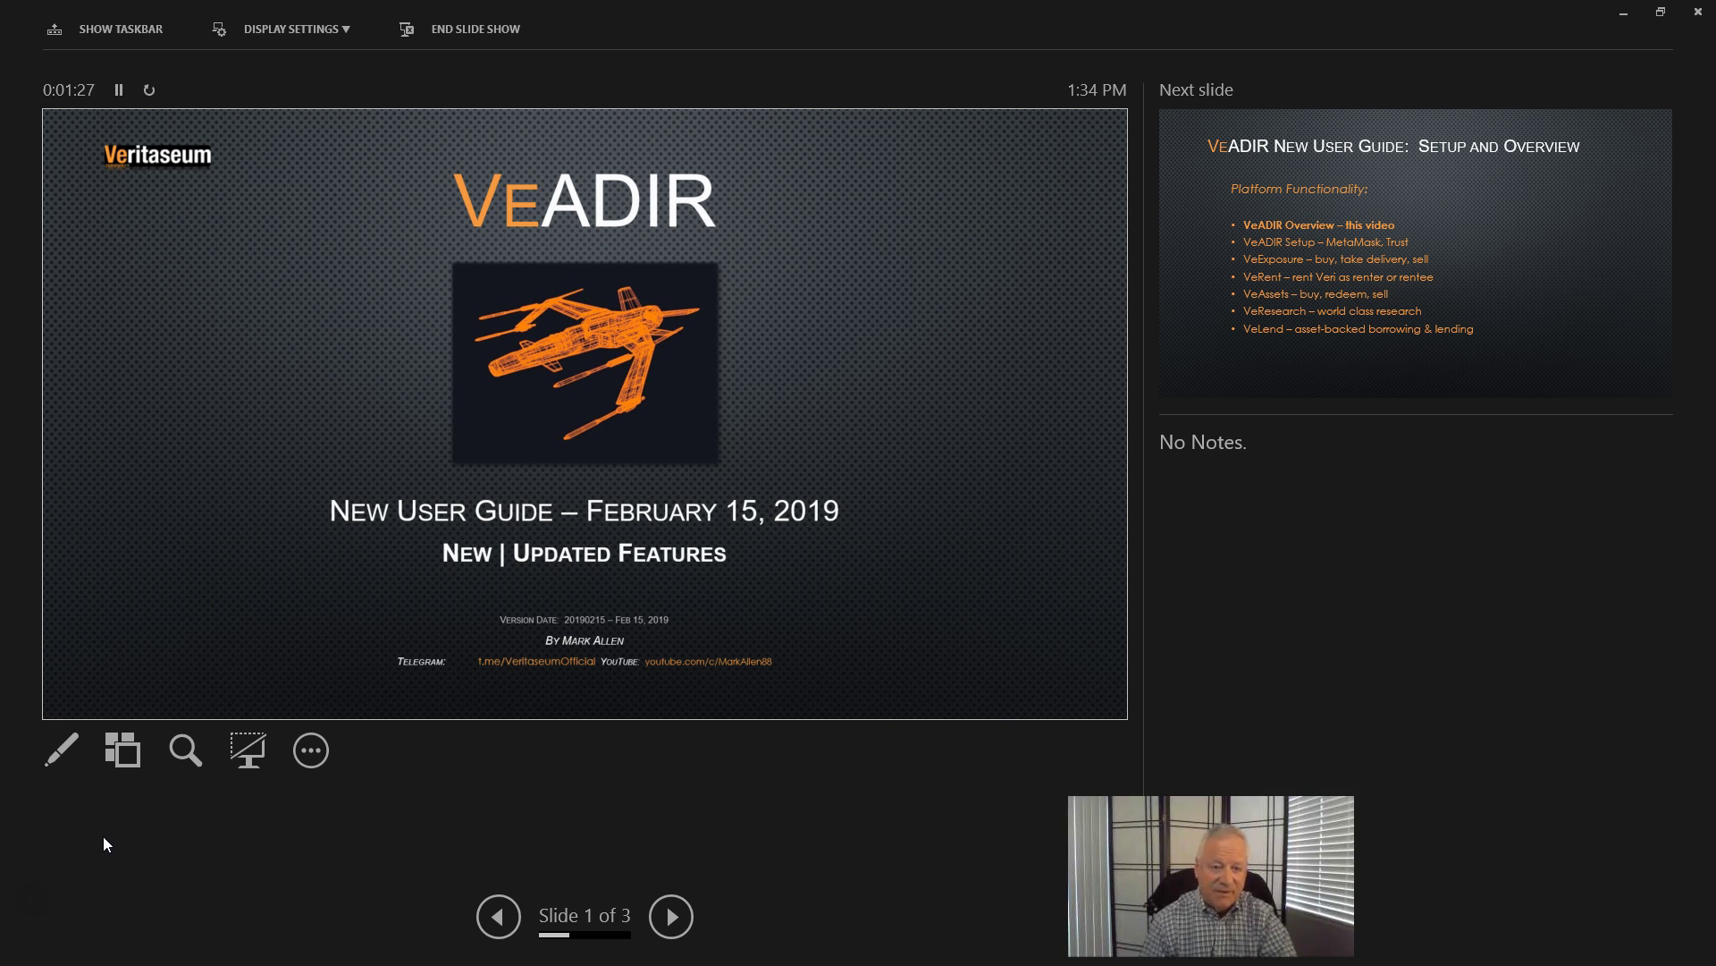
- Advance through the VeADIR New User Guide slides in the slide show
{"action": "key", "text": "Right"}
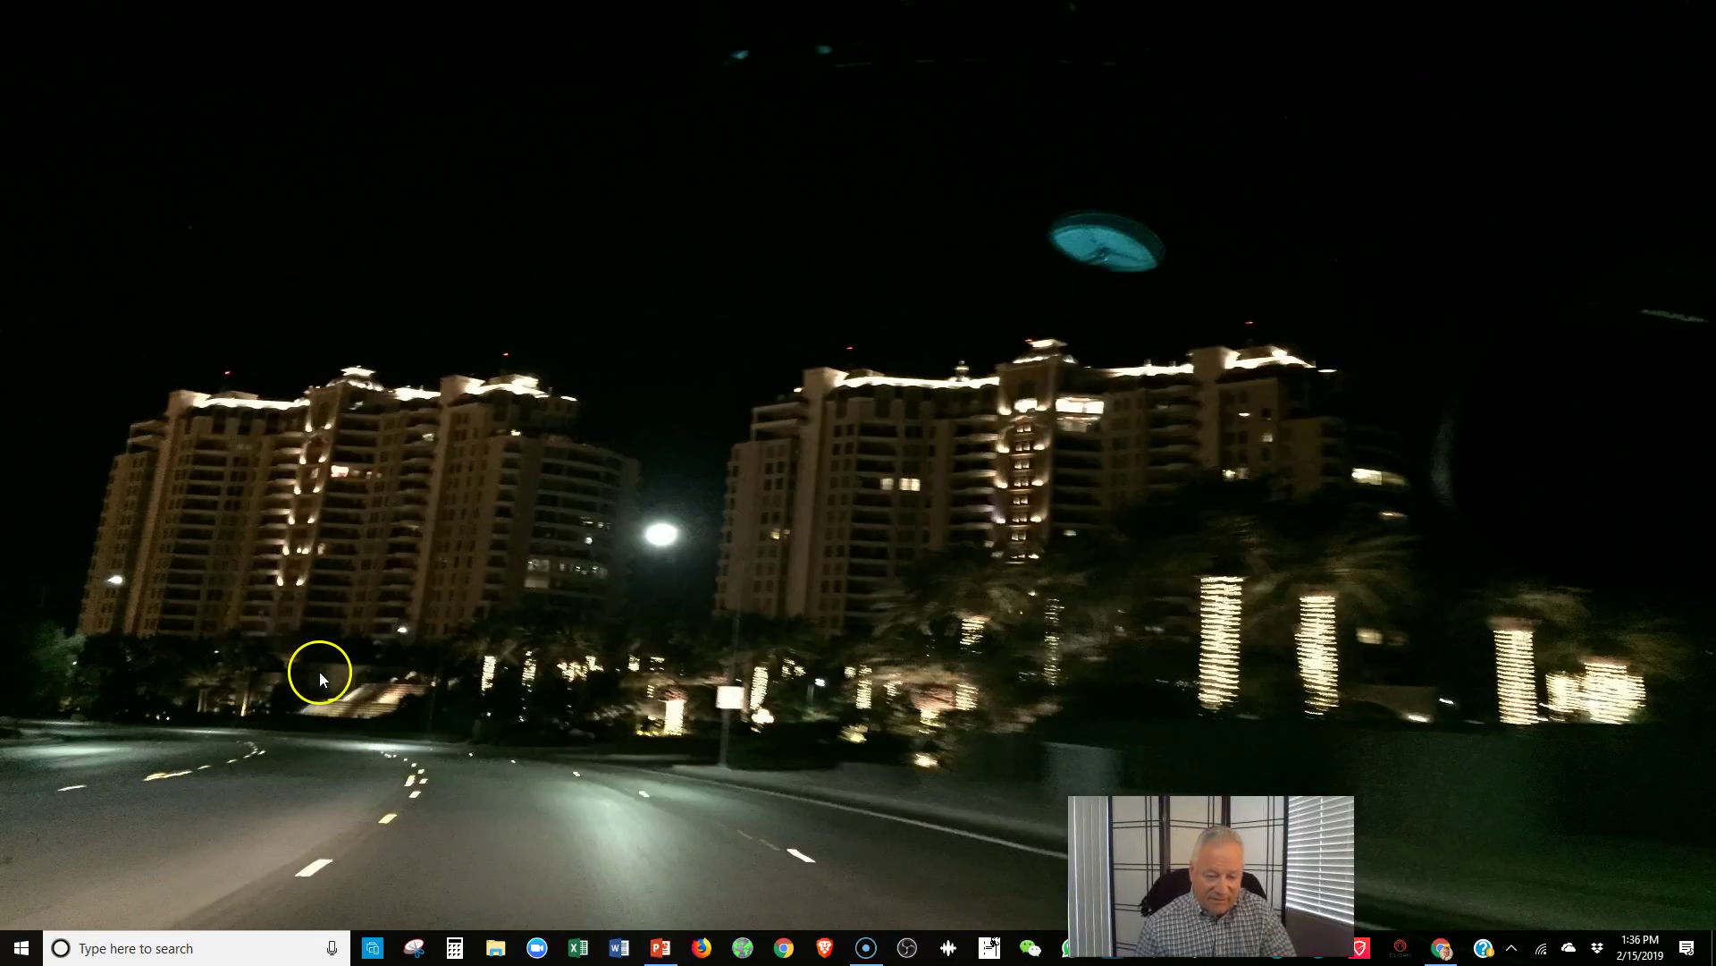
- Open a maximized Chrome window and go to the Veritaseum home page at veritas.veritaseum.com
{"action": "left_click", "coordinate": [787, 949]}
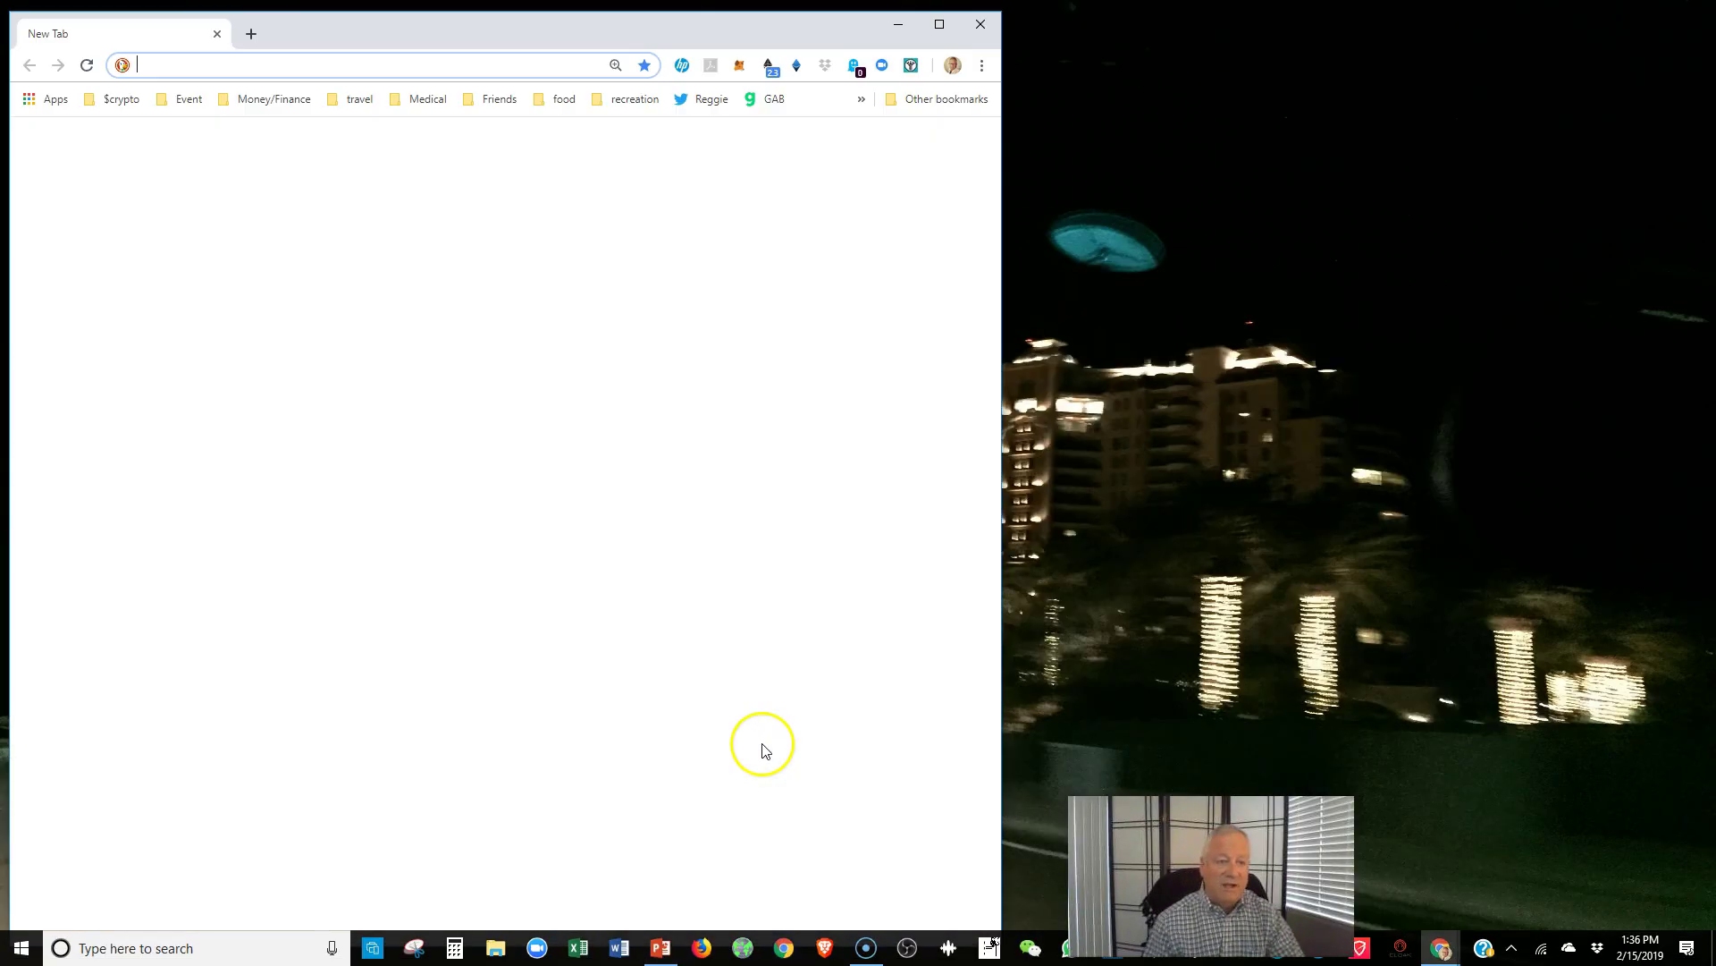
{"action": "left_click", "coordinate": [939, 25]}
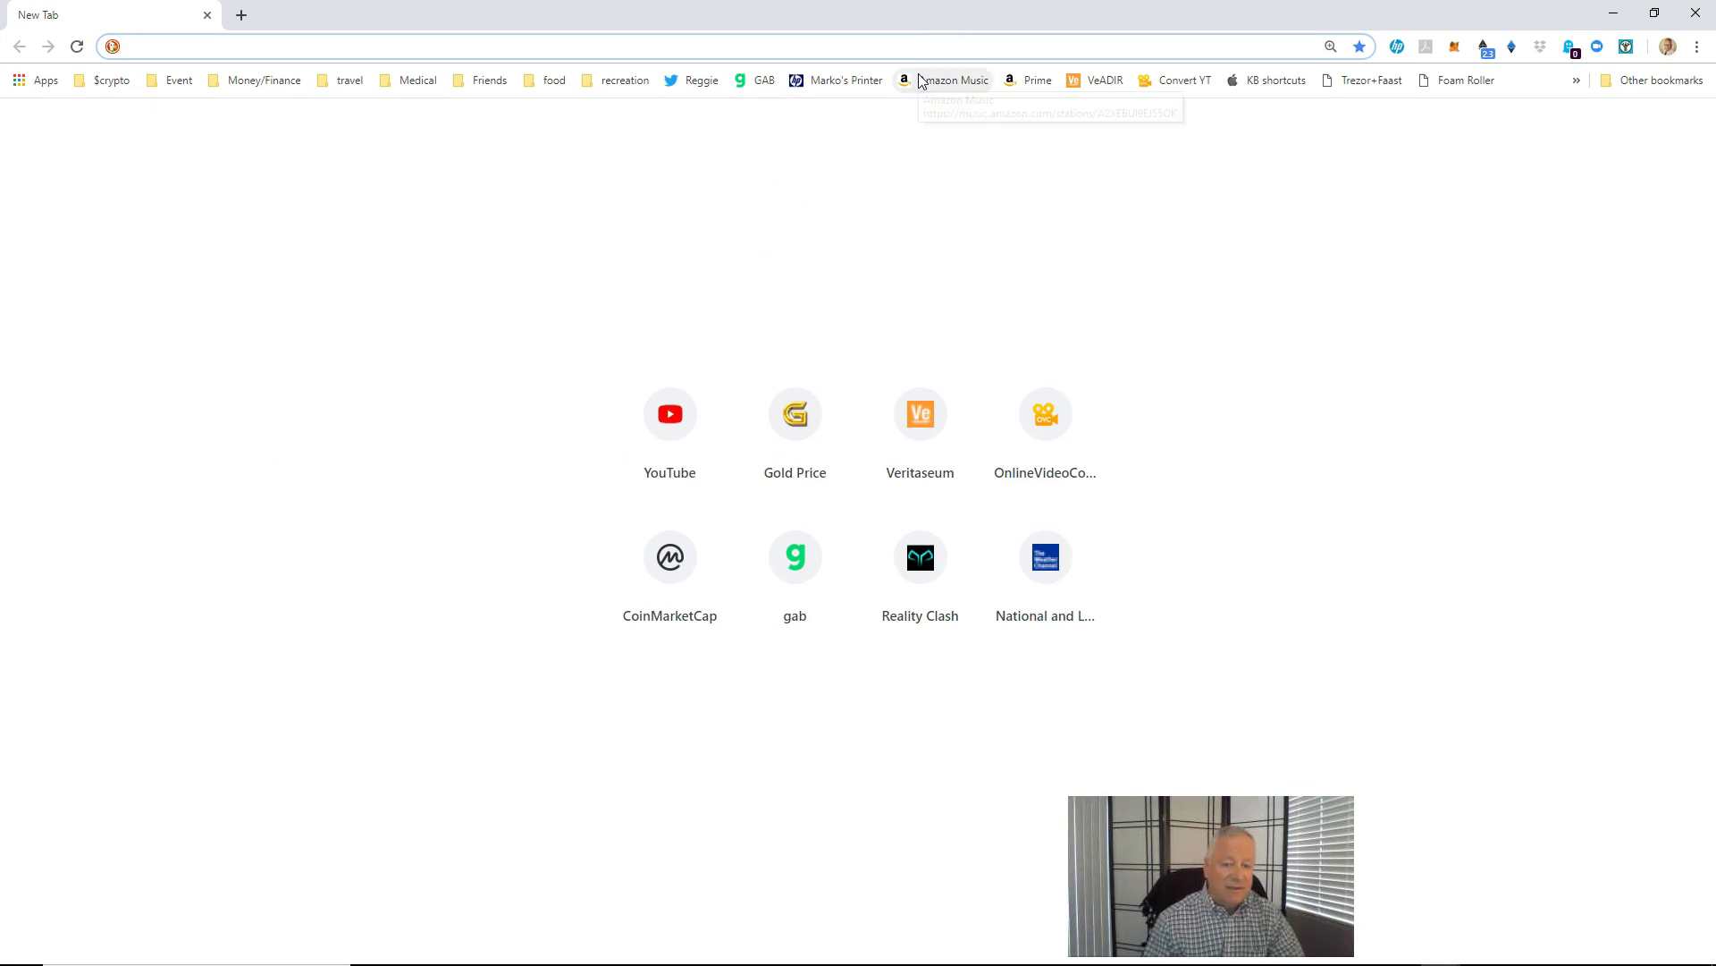
{"action": "type", "text": "ver"}
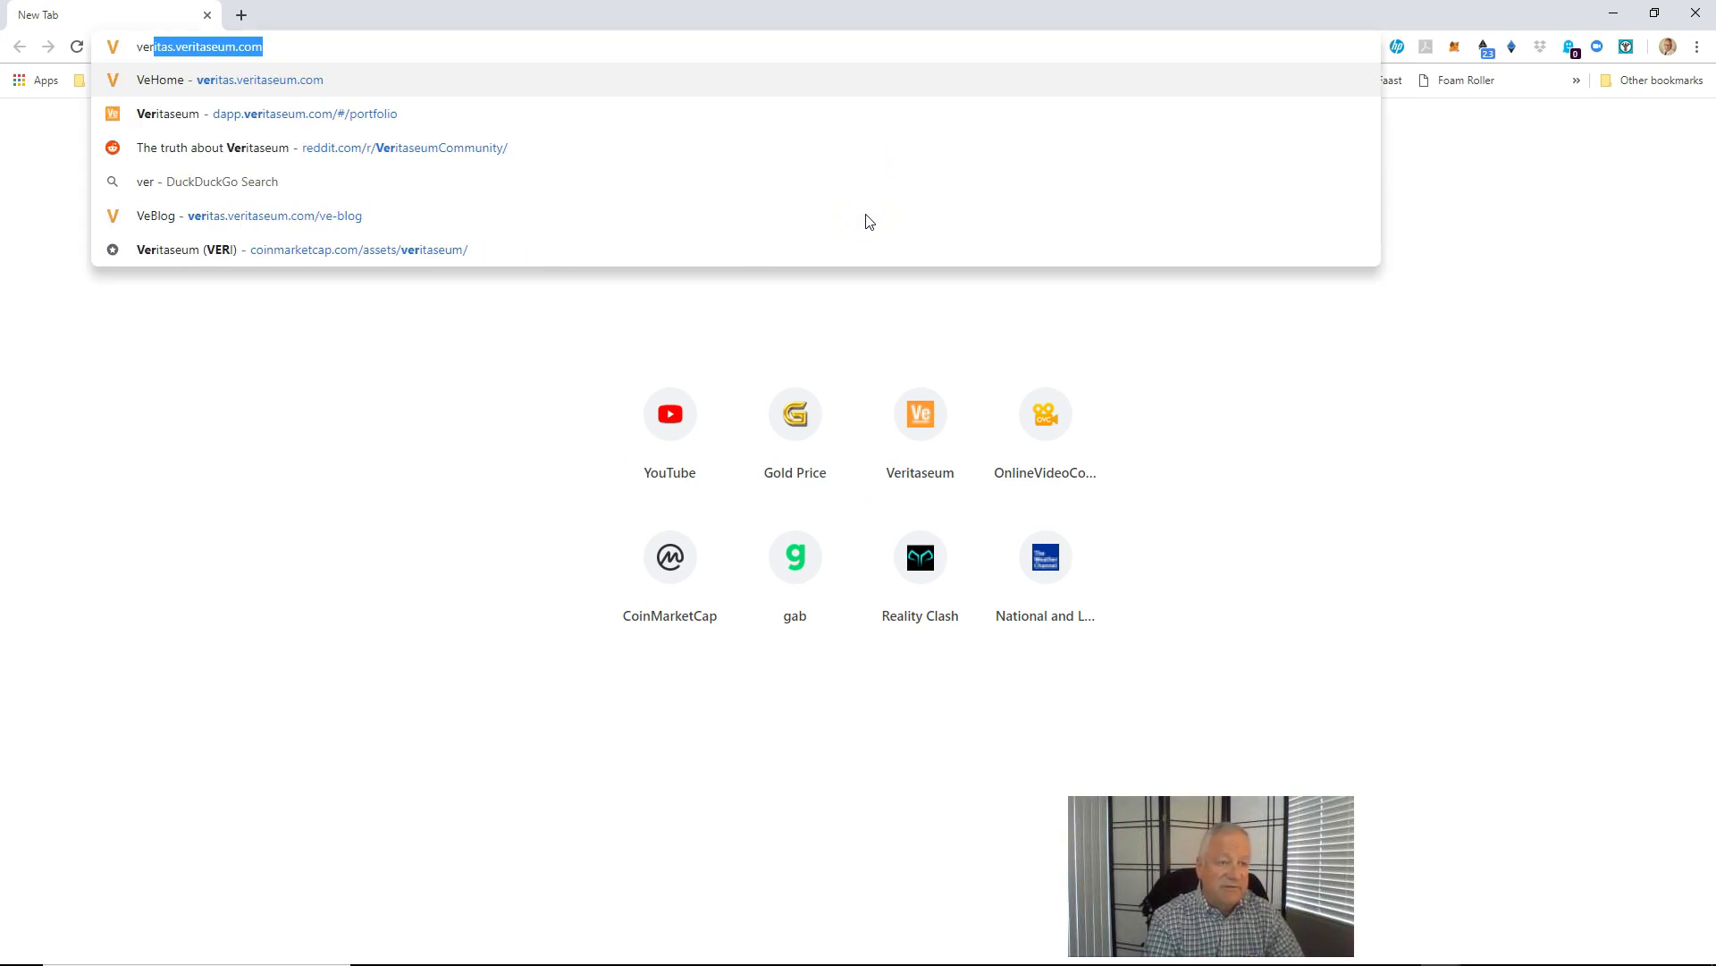
{"action": "key", "text": "Return"}
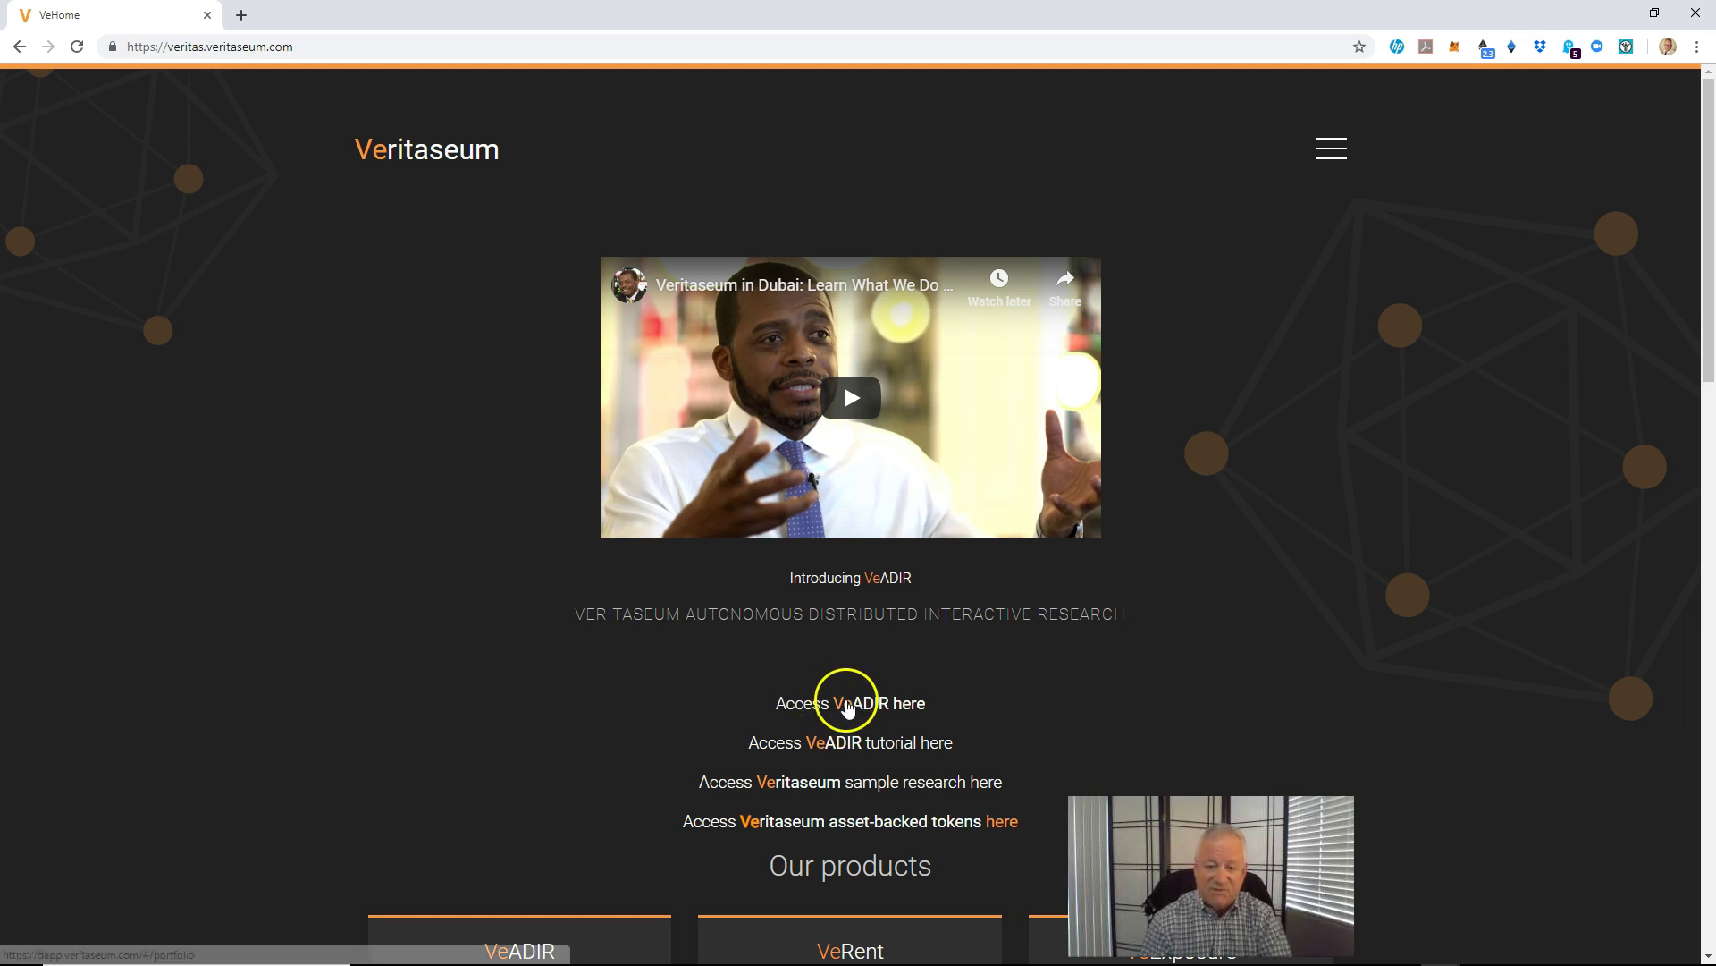
- Enter VeADIR from the home page and switch the MetaMask wallet to Account 1
{"action": "left_click", "coordinate": [851, 704]}
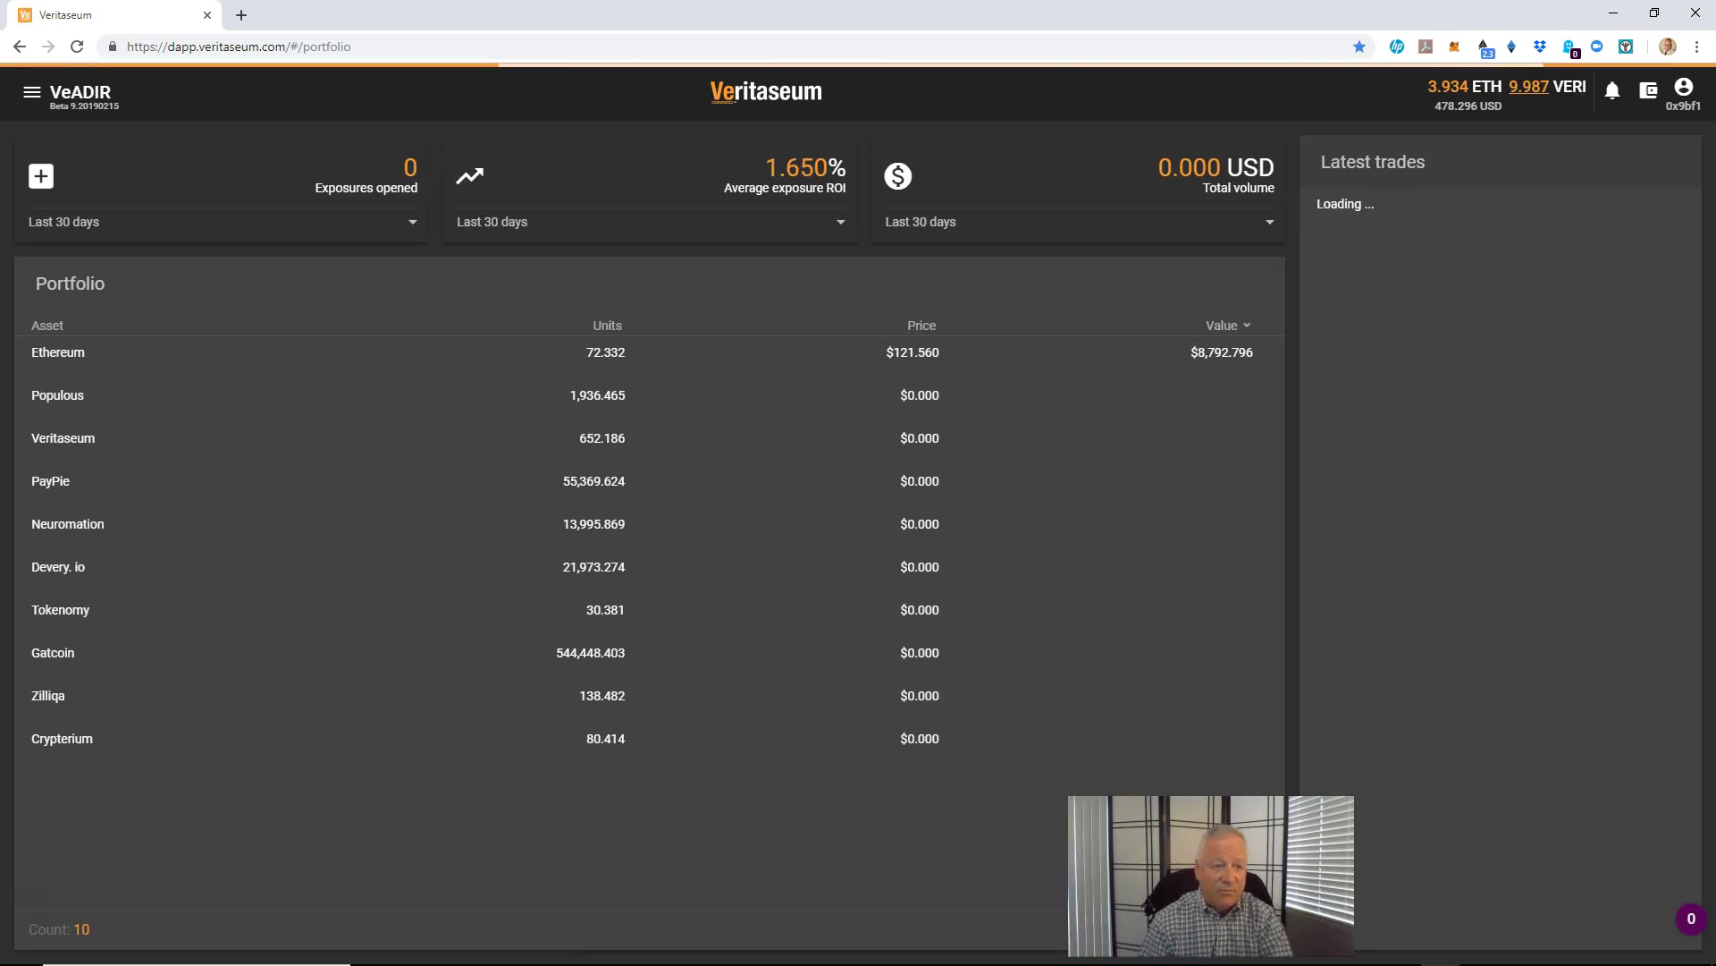
{"action": "left_click", "coordinate": [916, 395]}
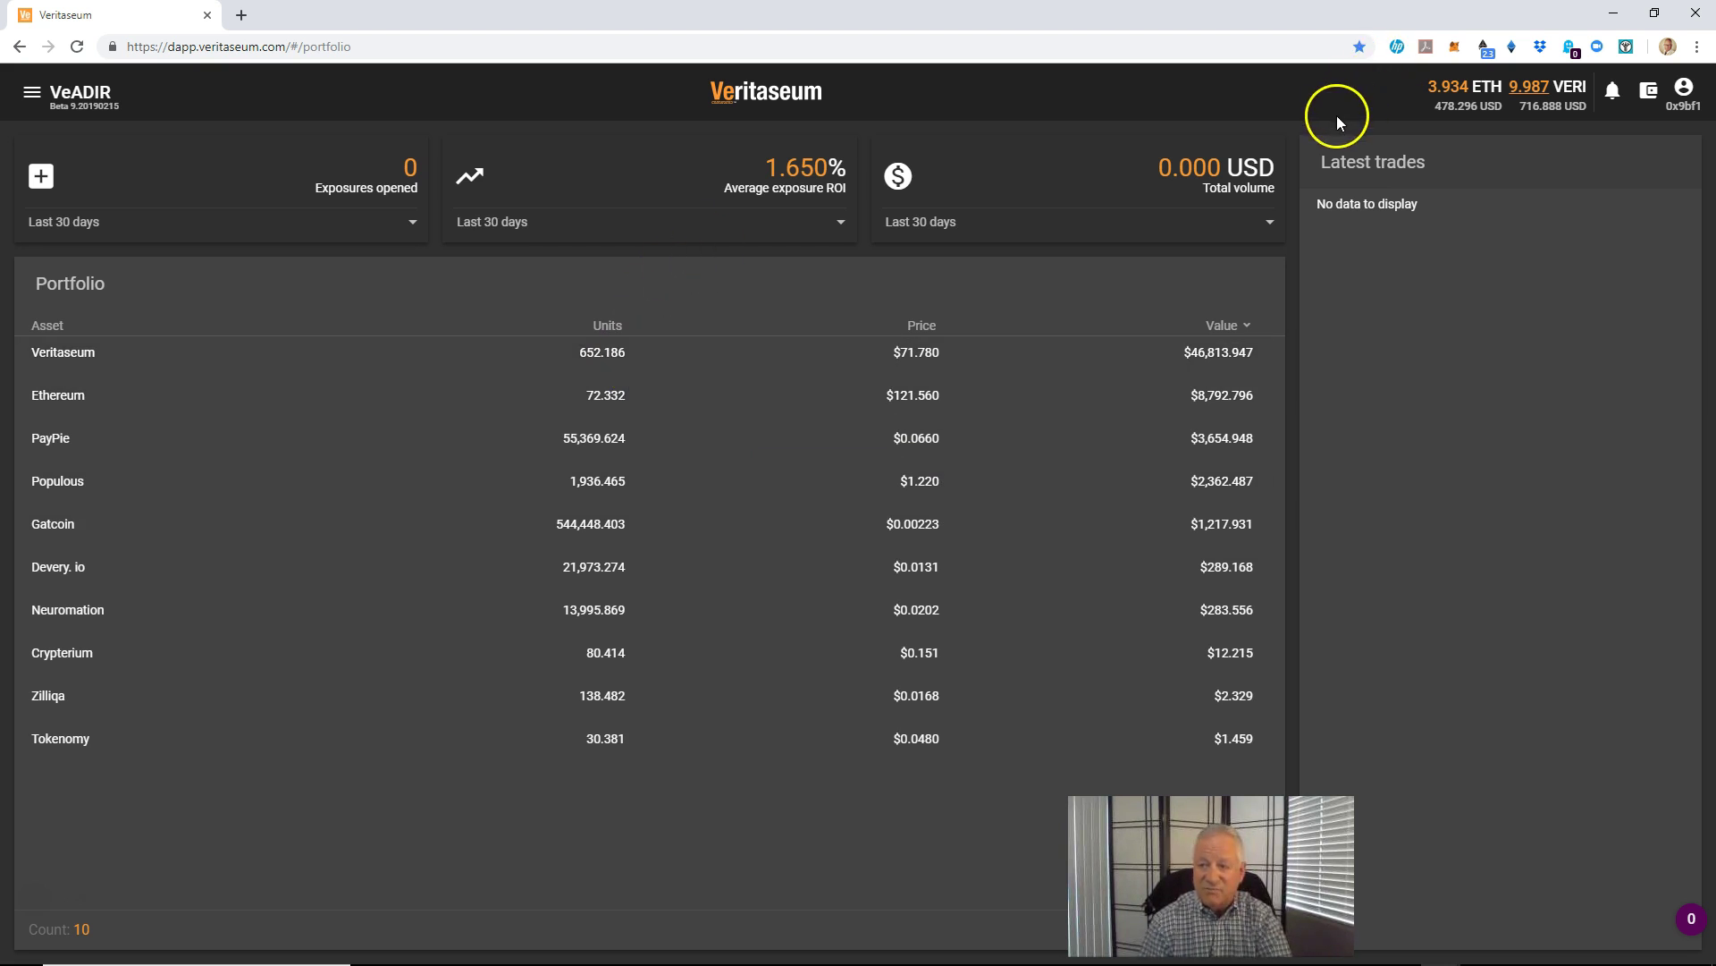
{"action": "left_click", "coordinate": [1455, 47]}
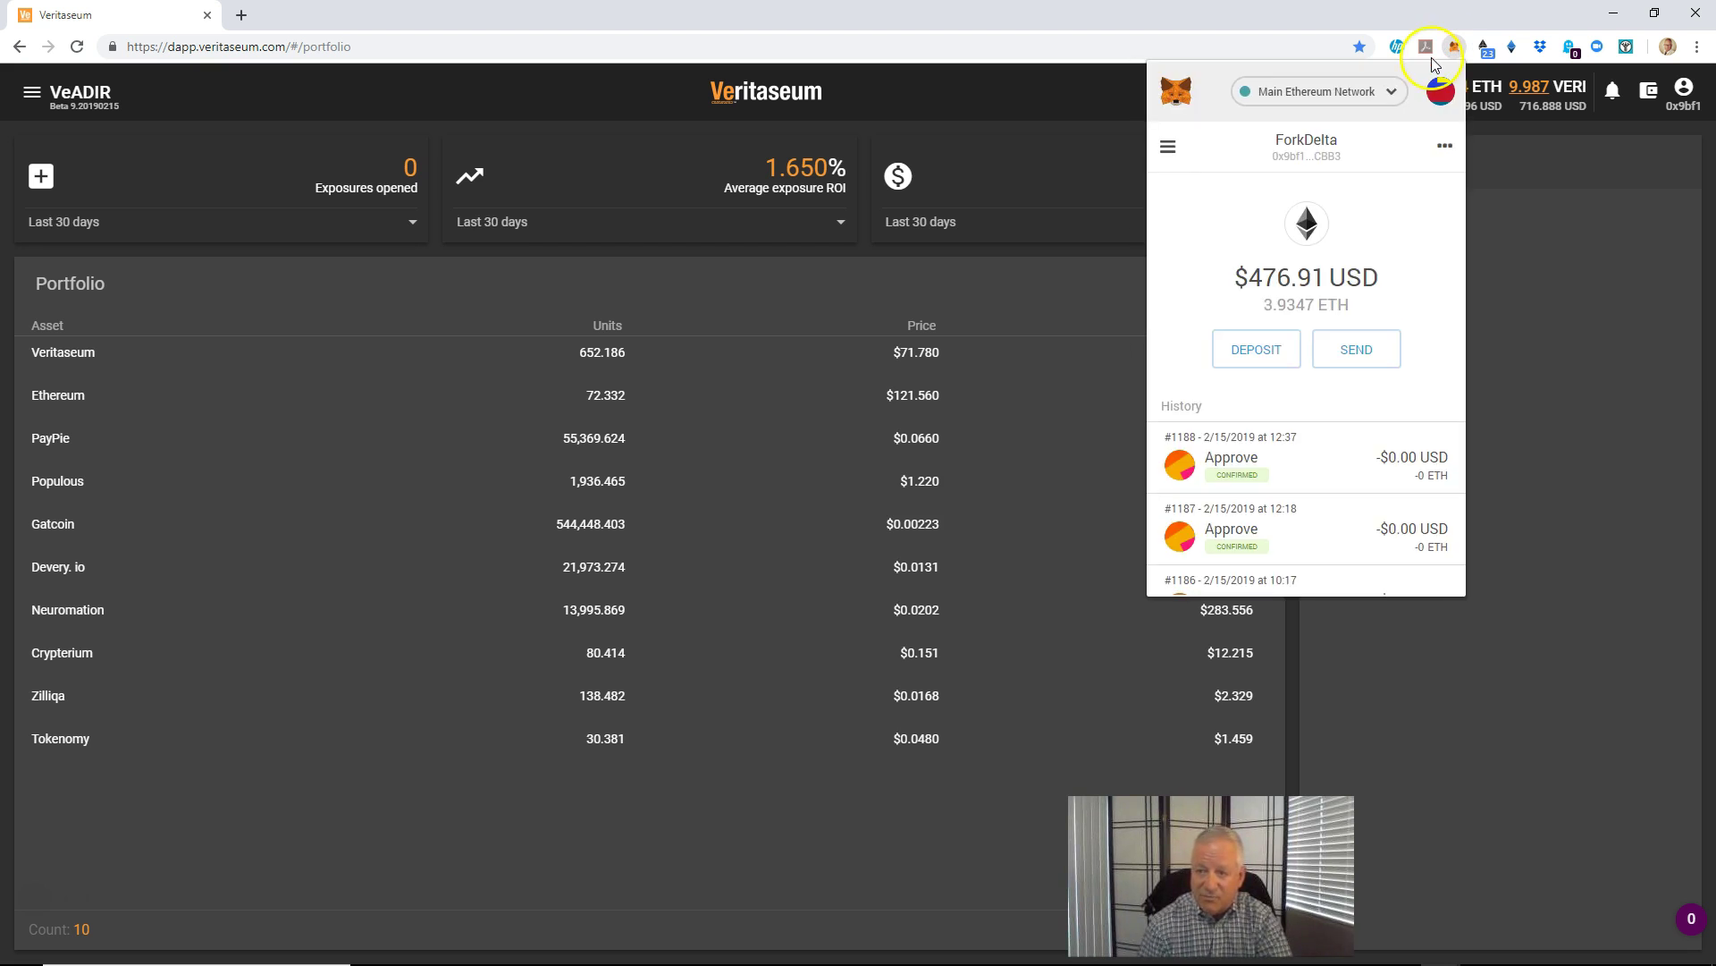
{"action": "left_click", "coordinate": [1445, 92]}
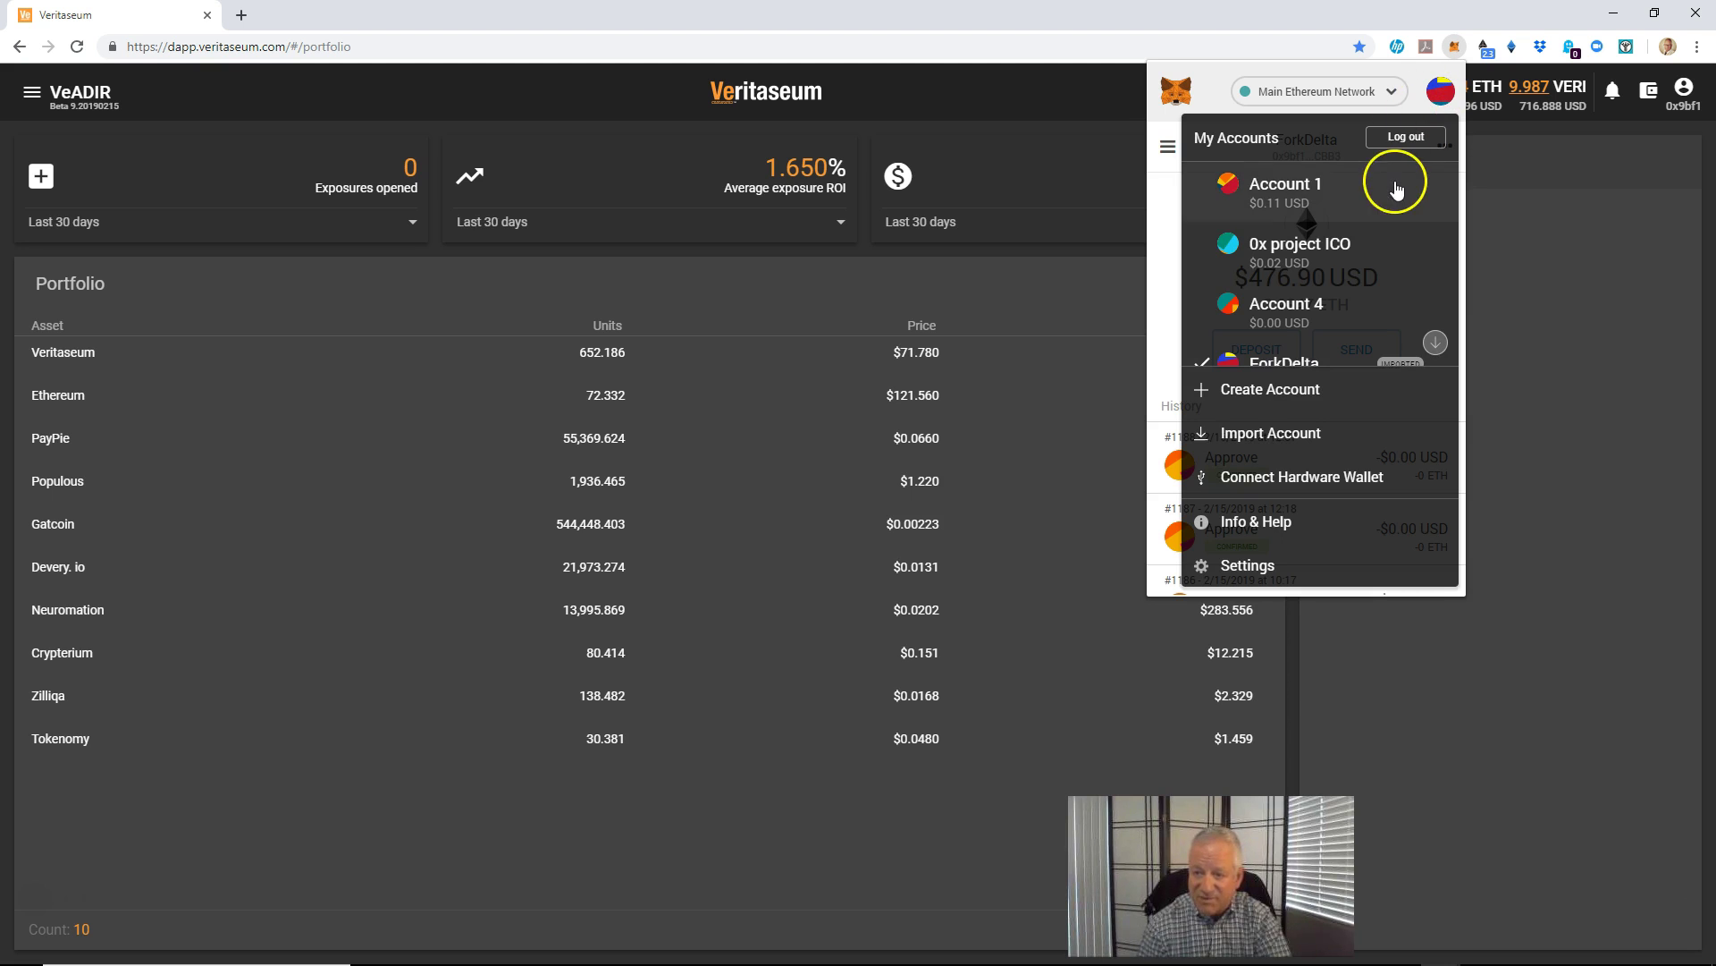
{"action": "left_click", "coordinate": [1300, 187]}
{"action": "left_click", "coordinate": [1091, 111]}
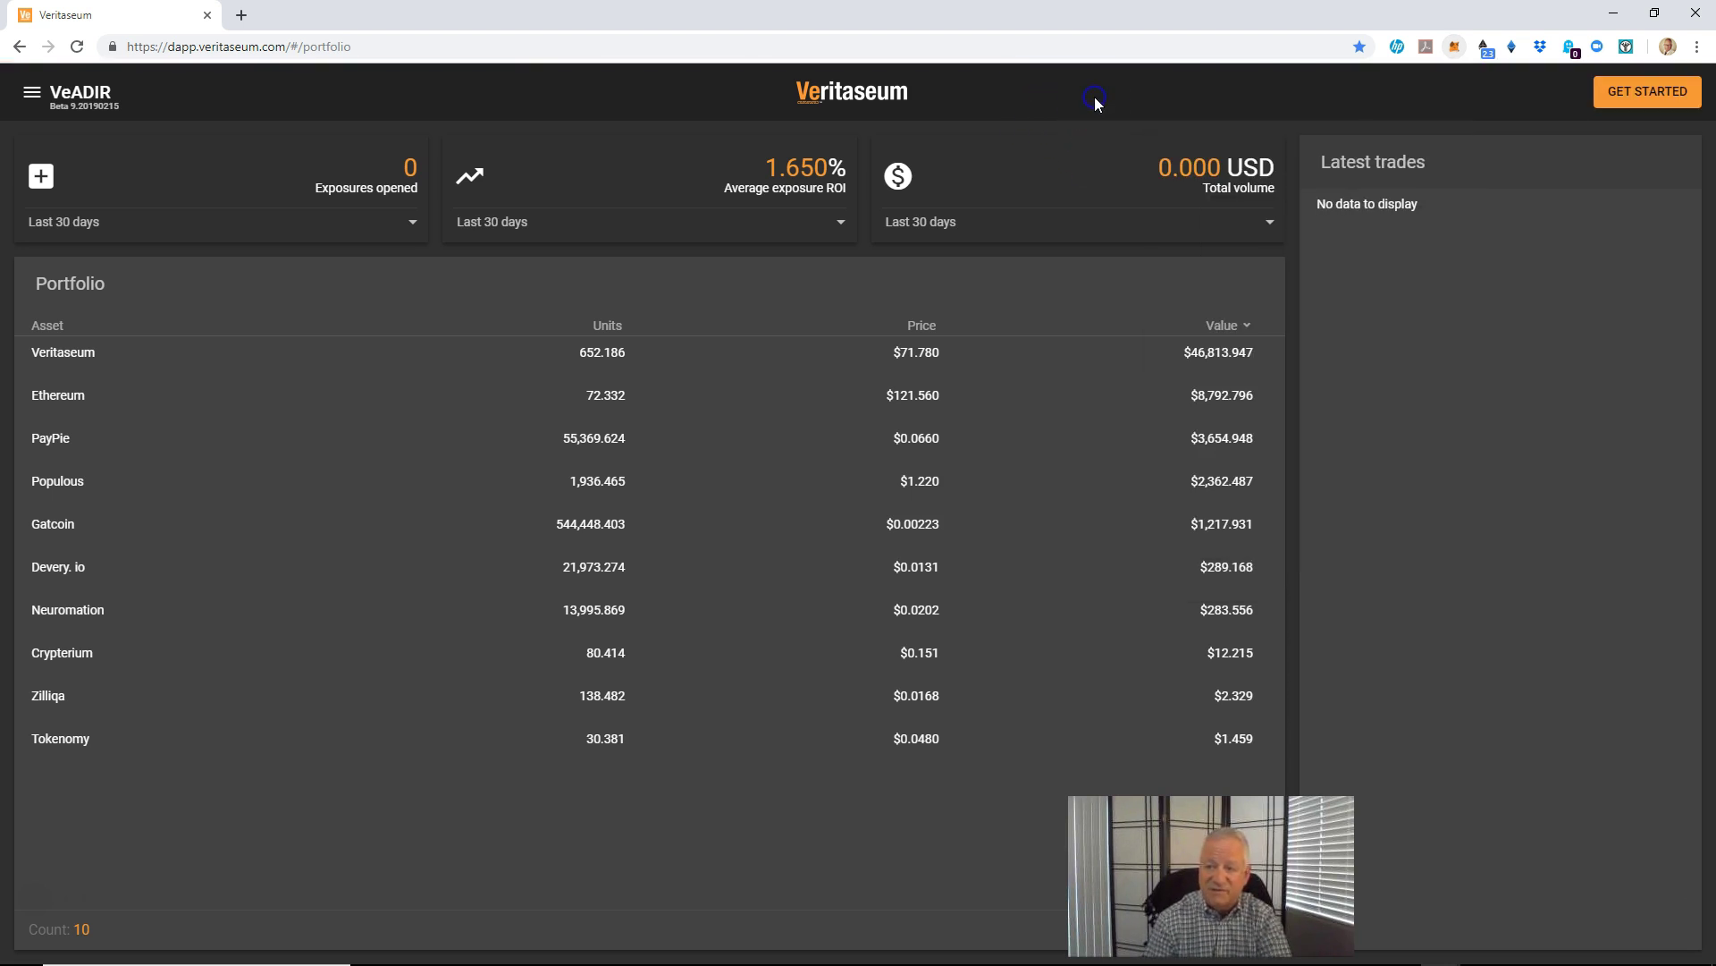
- Start VeADIR onboarding with GET STARTED and confirm the connected wallet account
{"action": "left_click", "coordinate": [1629, 93]}
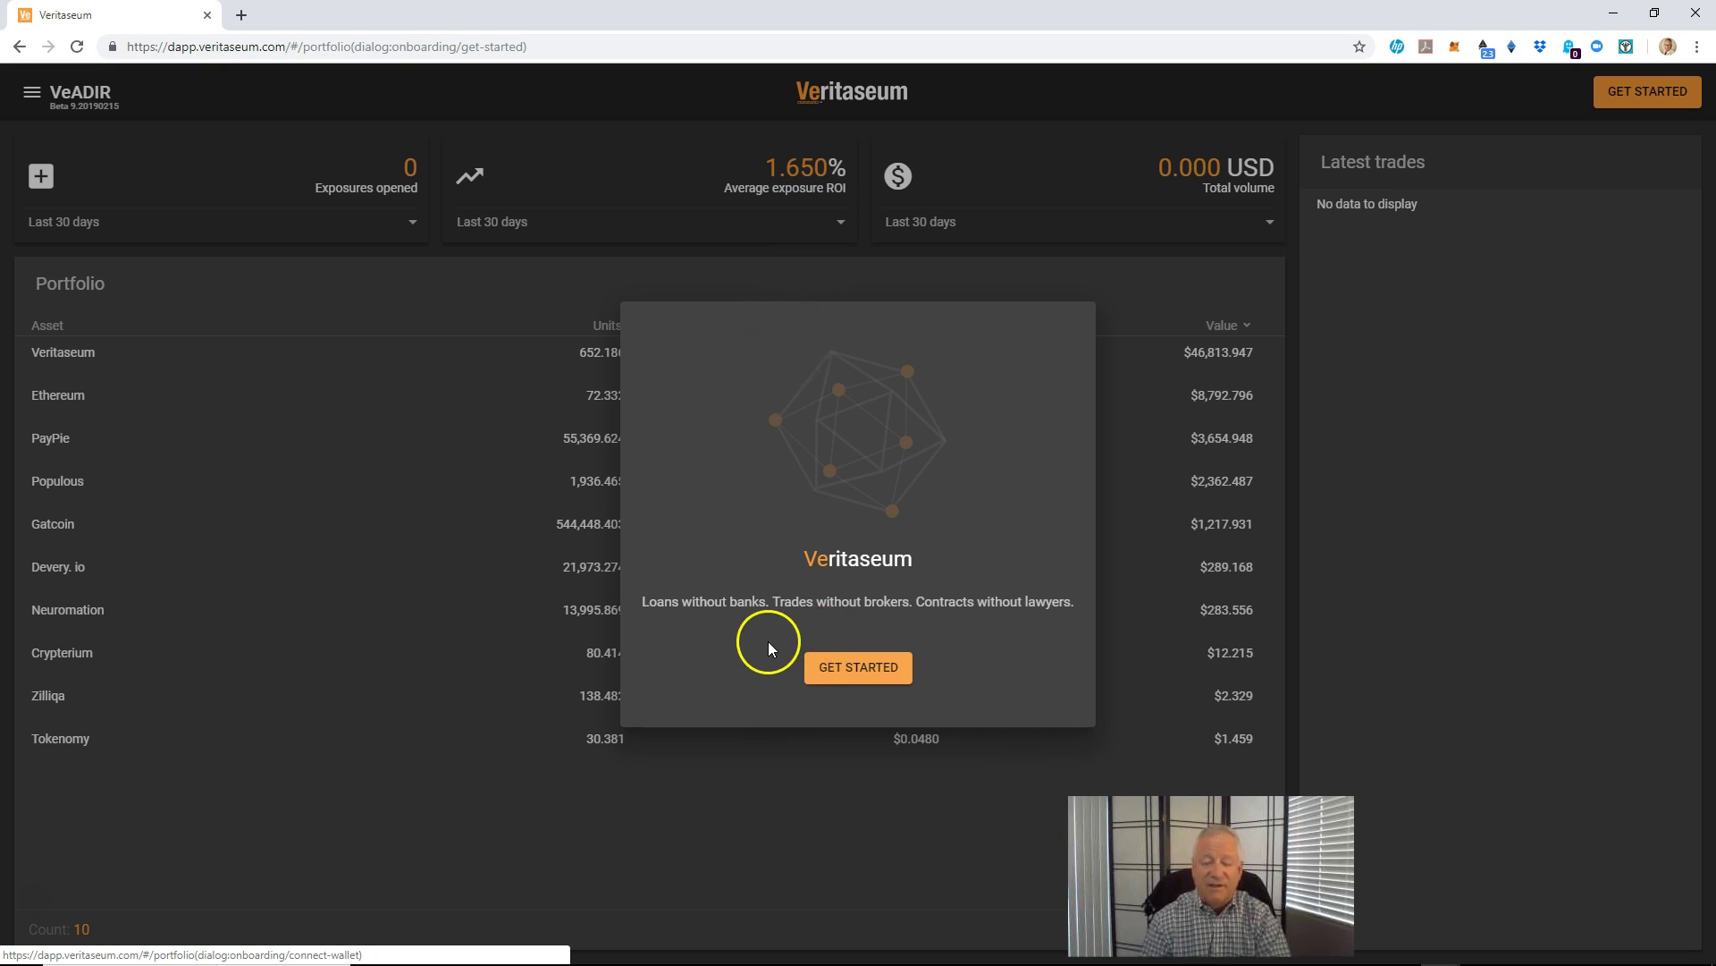
{"action": "left_click", "coordinate": [861, 670]}
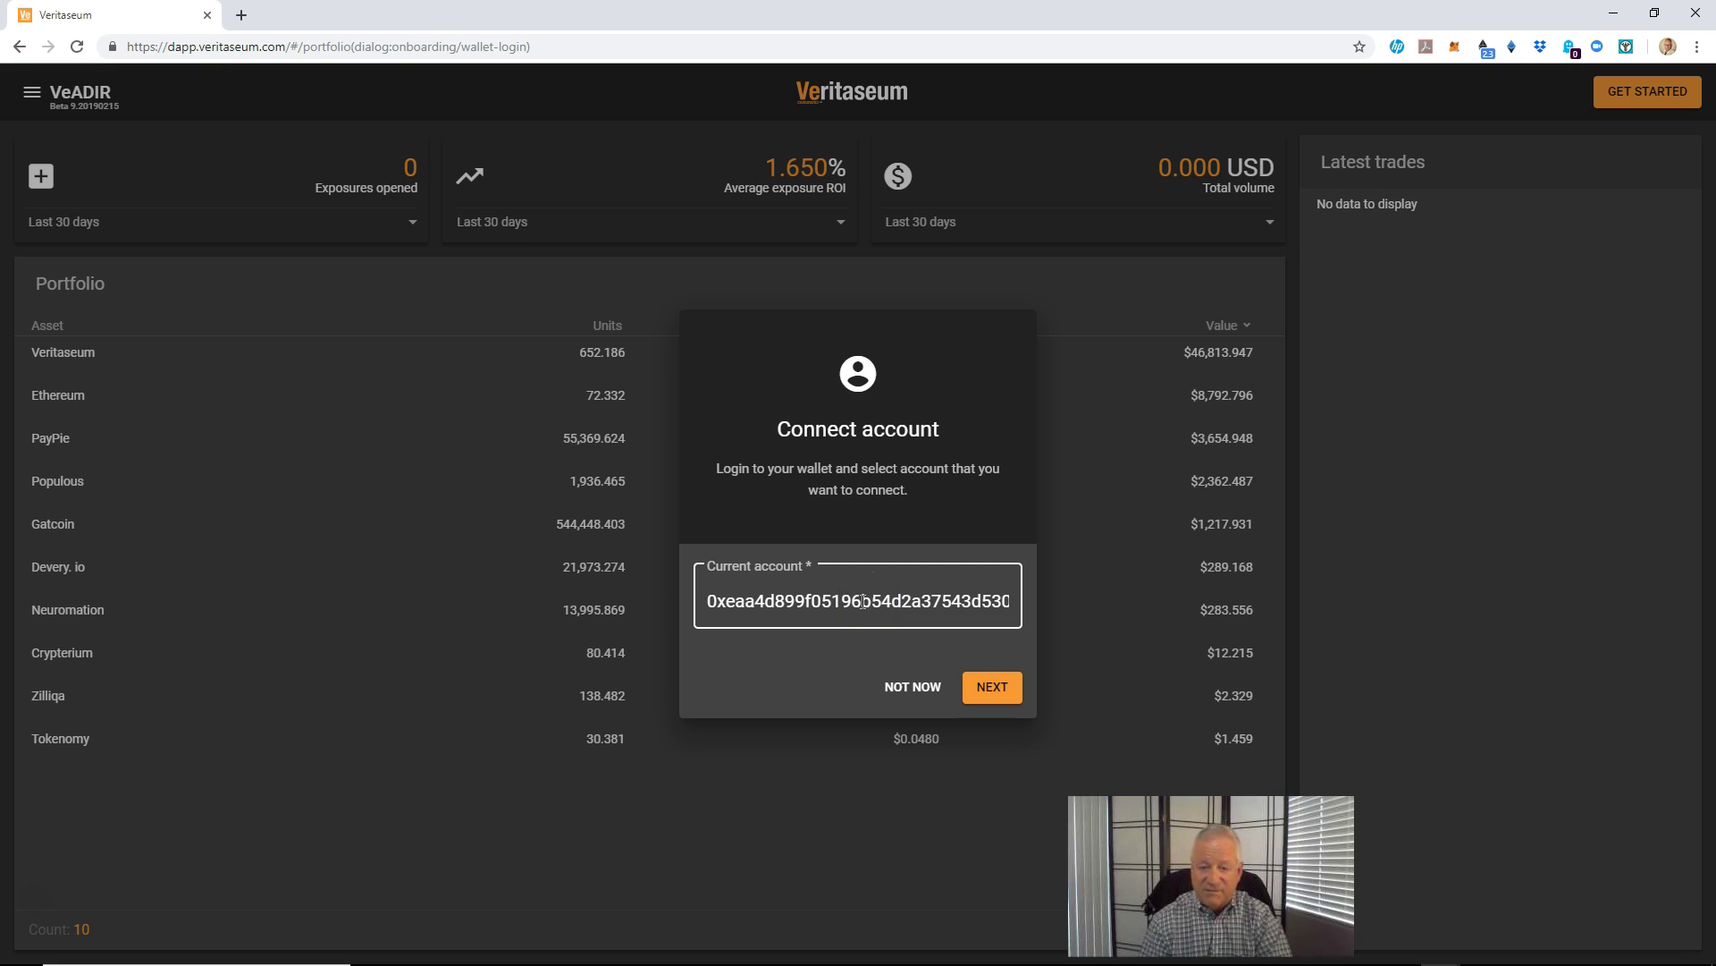
{"action": "left_click", "coordinate": [907, 590]}
{"action": "left_click", "coordinate": [1000, 698]}
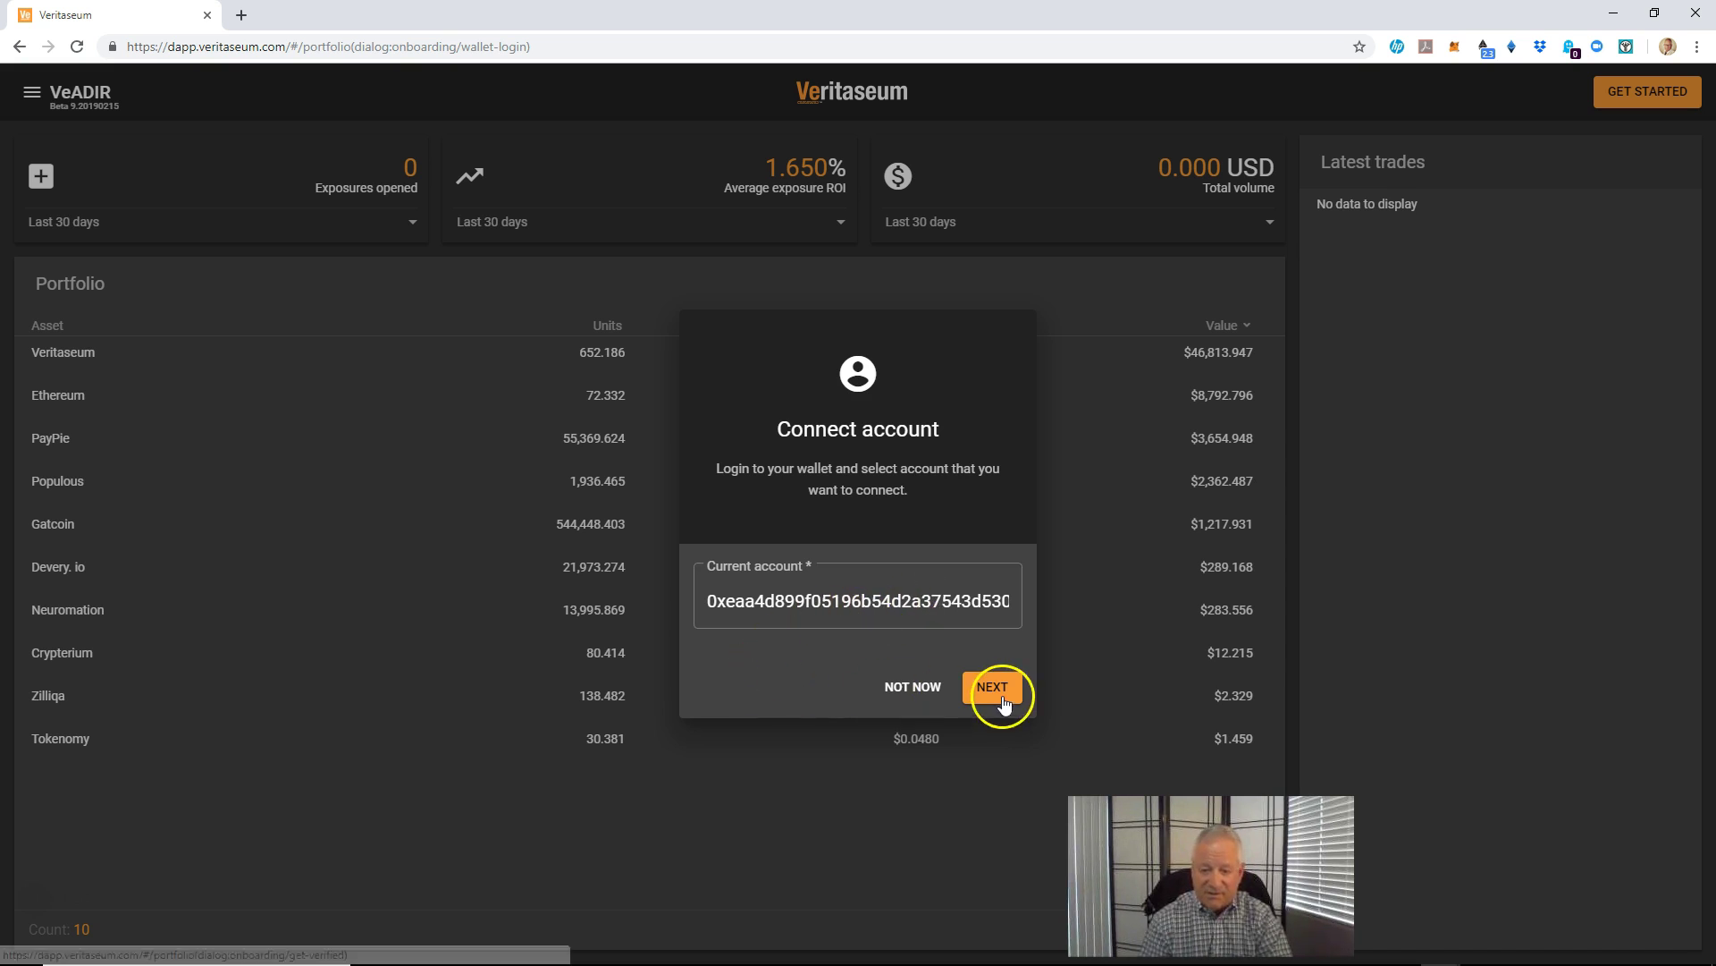
- Try choosing the Individual and Entity account types while they are still locked
{"action": "left_click", "coordinate": [948, 693]}
{"action": "left_click", "coordinate": [689, 743]}
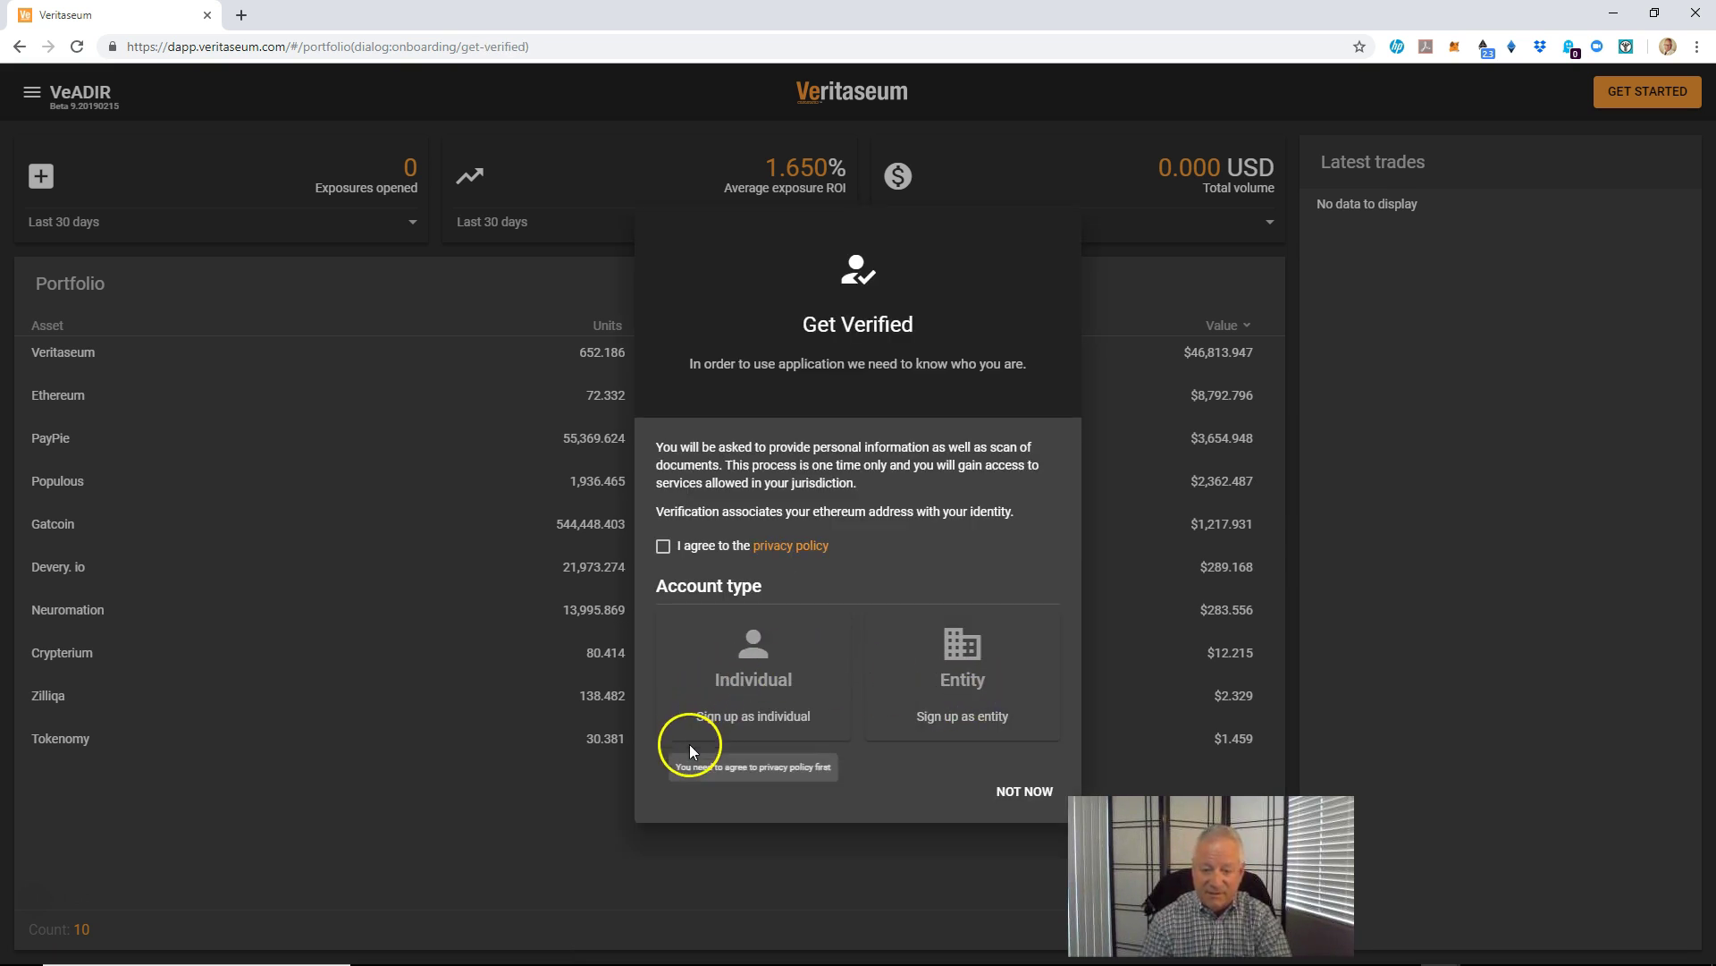
{"action": "left_click", "coordinate": [1041, 646]}
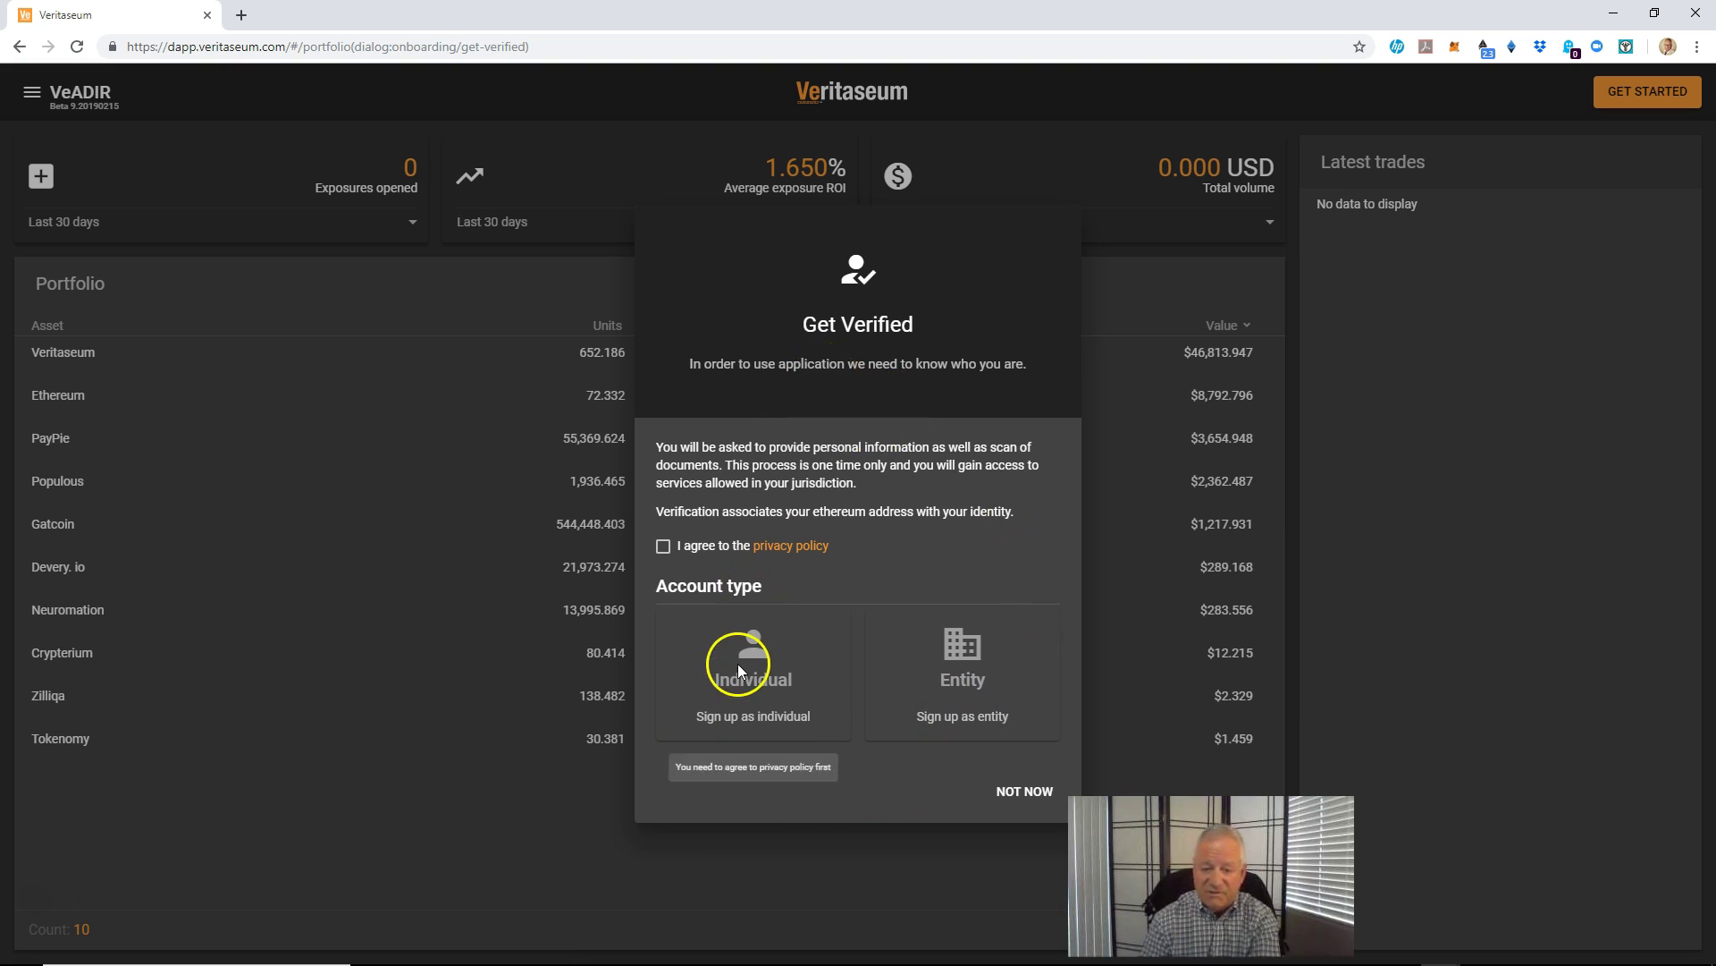
- Read the privacy policy to the end, close it, and tick 'I agree to the privacy policy'
{"action": "left_click", "coordinate": [778, 545]}
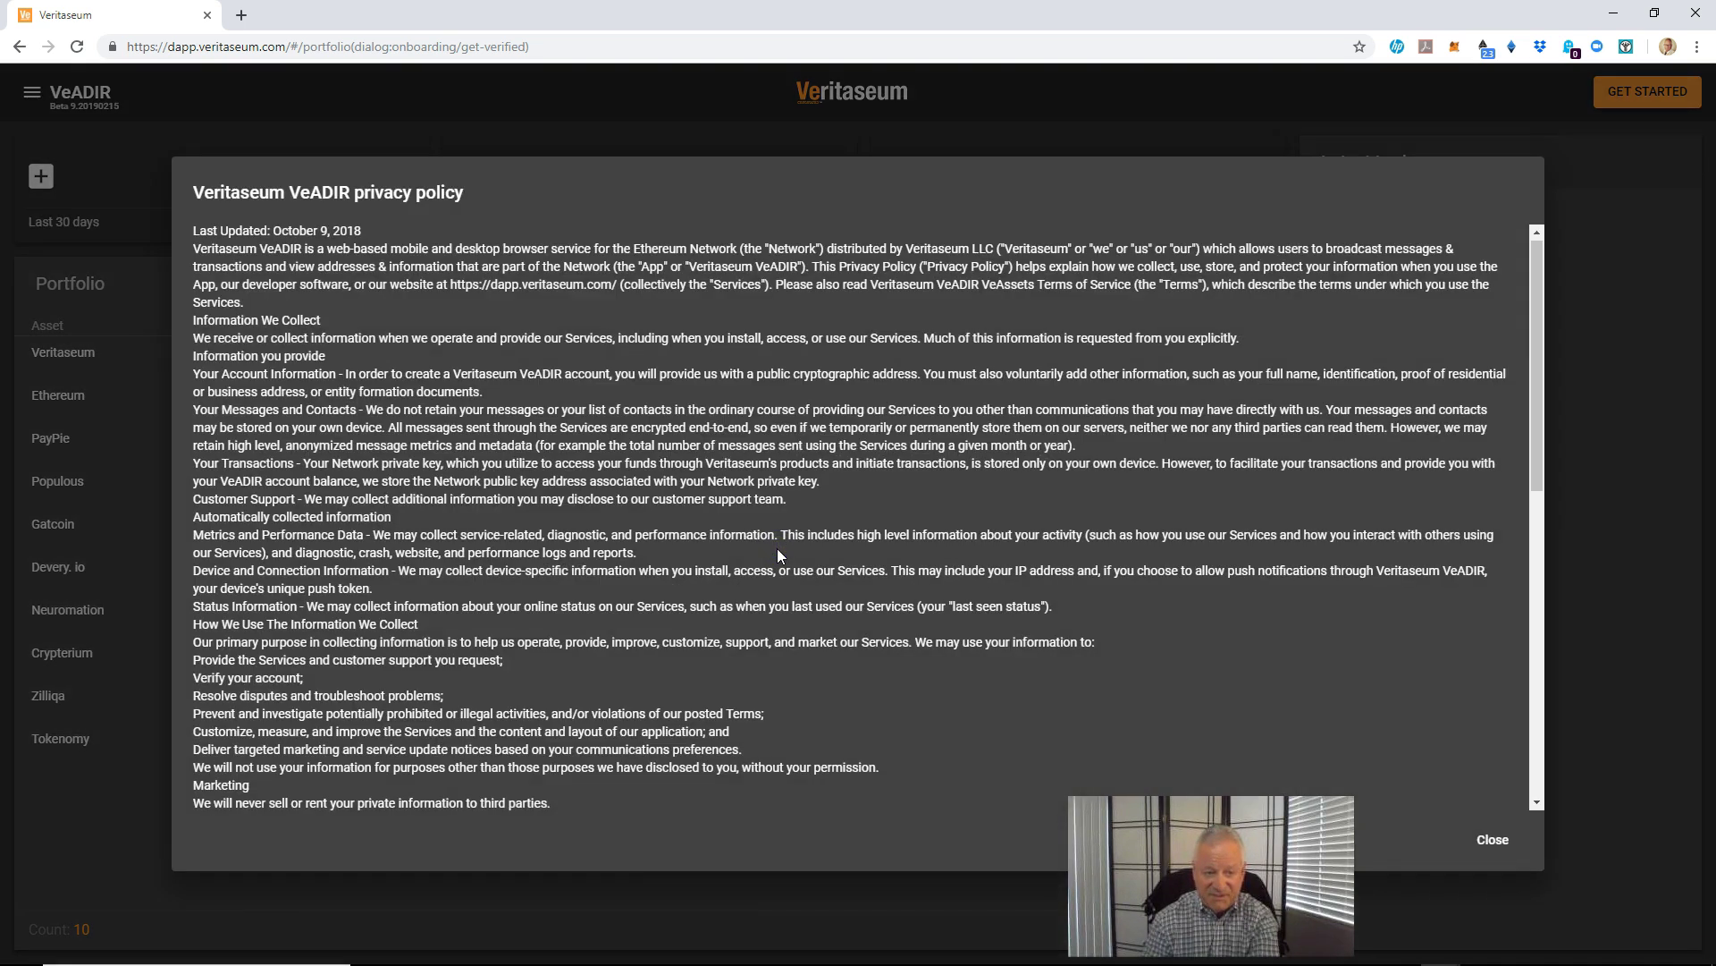
{"action": "scroll", "coordinate": [776, 549], "scroll_direction": "down", "scroll_amount": 8}
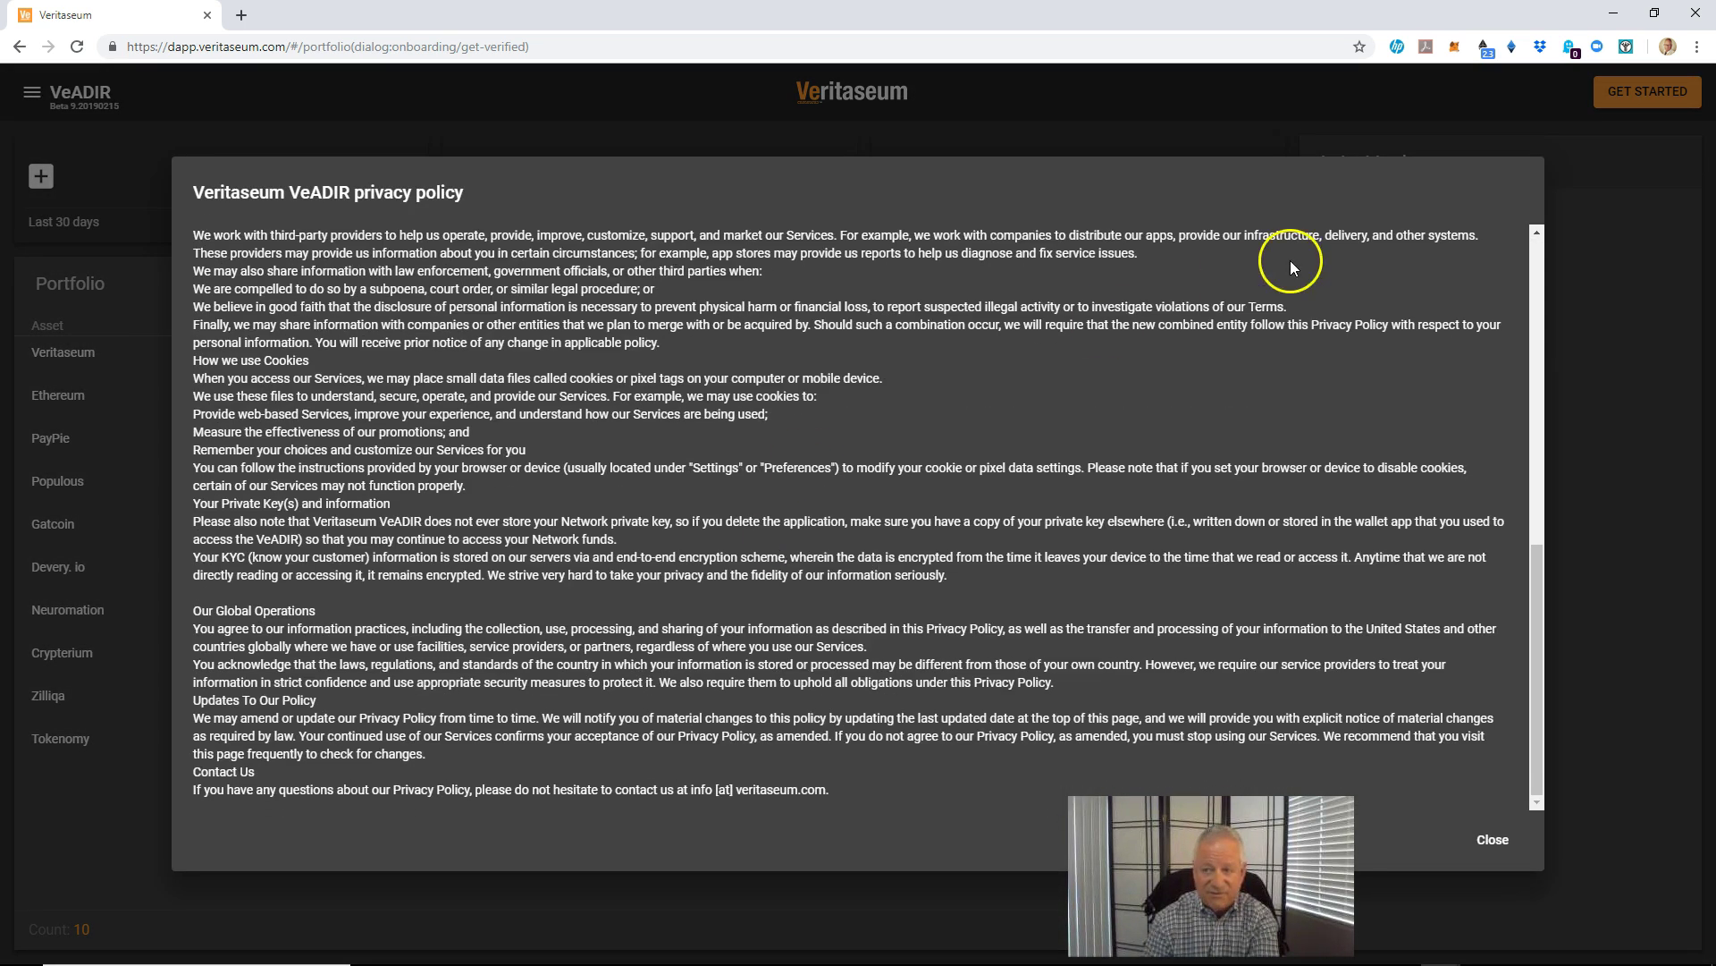
{"action": "left_click", "coordinate": [1200, 130]}
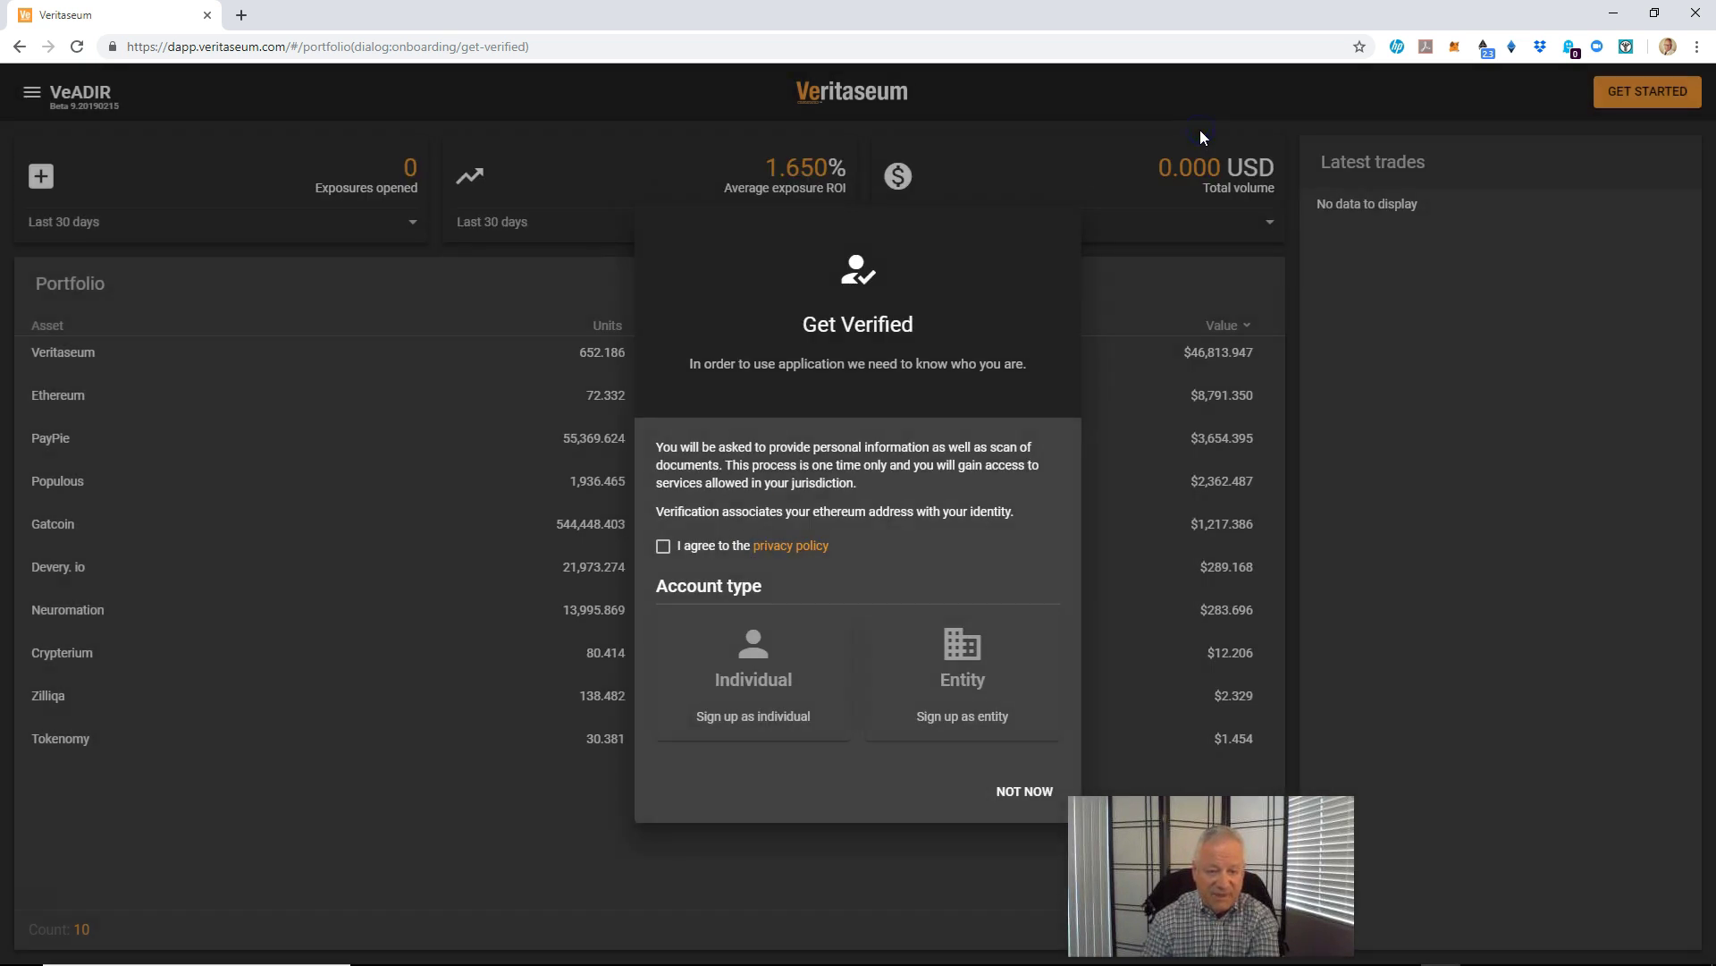
{"action": "left_click", "coordinate": [664, 548]}
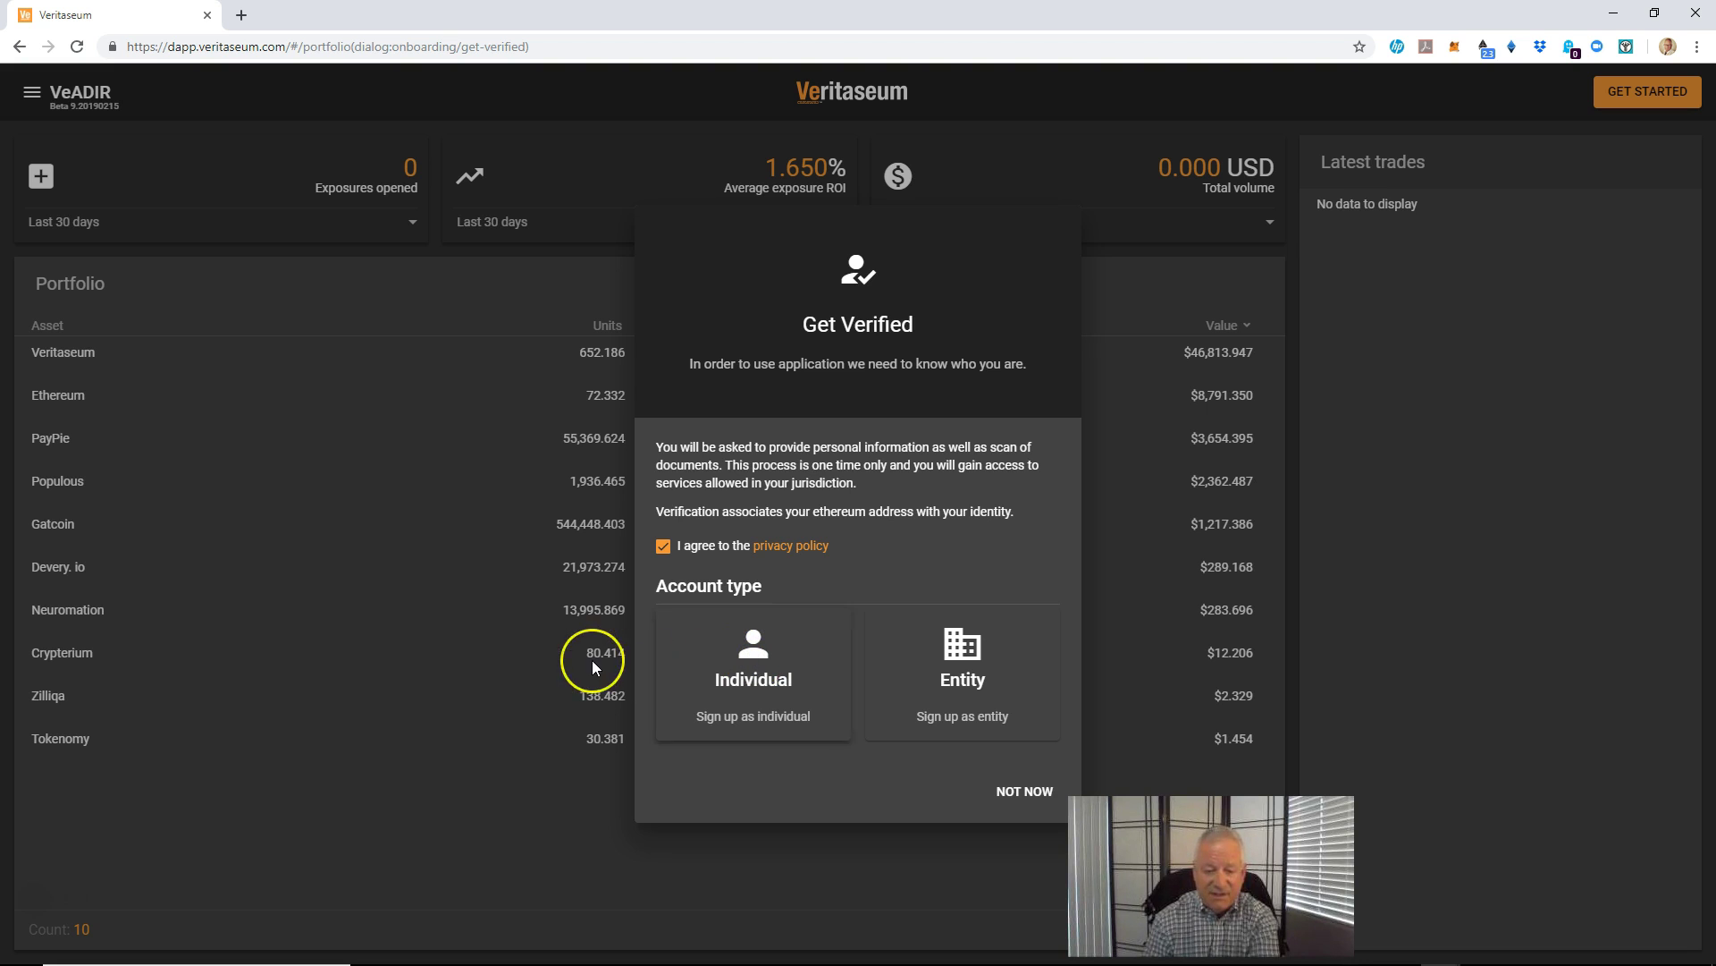
- Open the Individual verification form, review it, then cancel to skip verification
{"action": "left_click", "coordinate": [718, 645]}
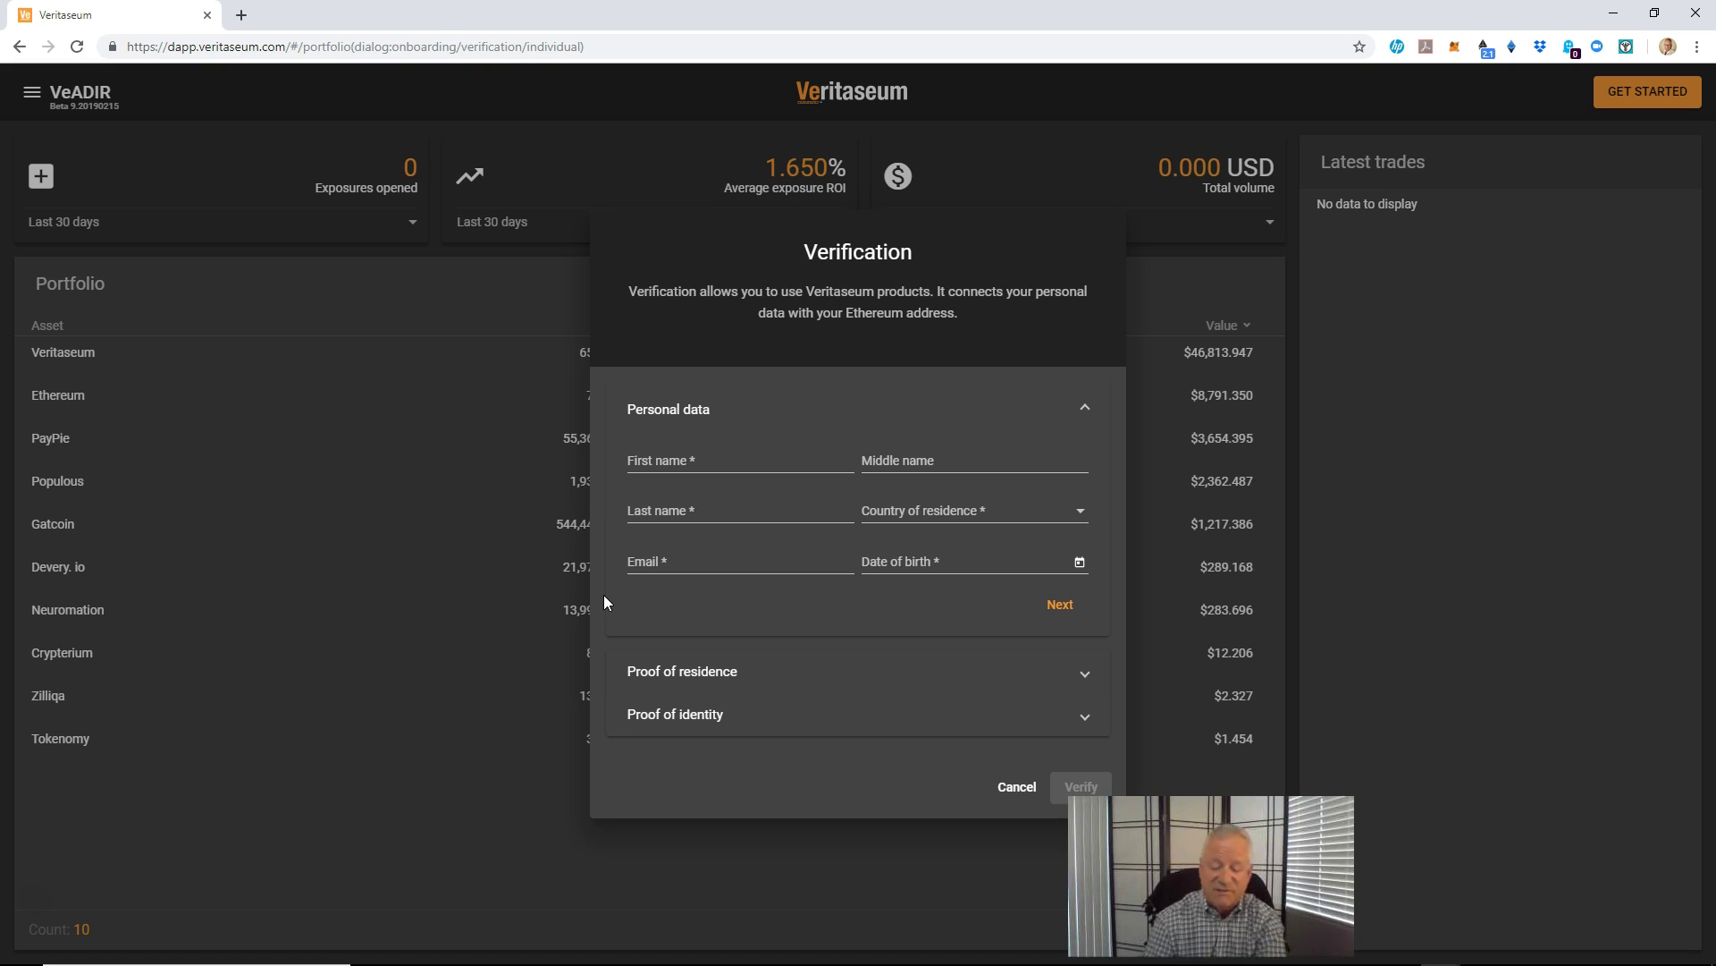
{"action": "left_click", "coordinate": [1010, 791]}
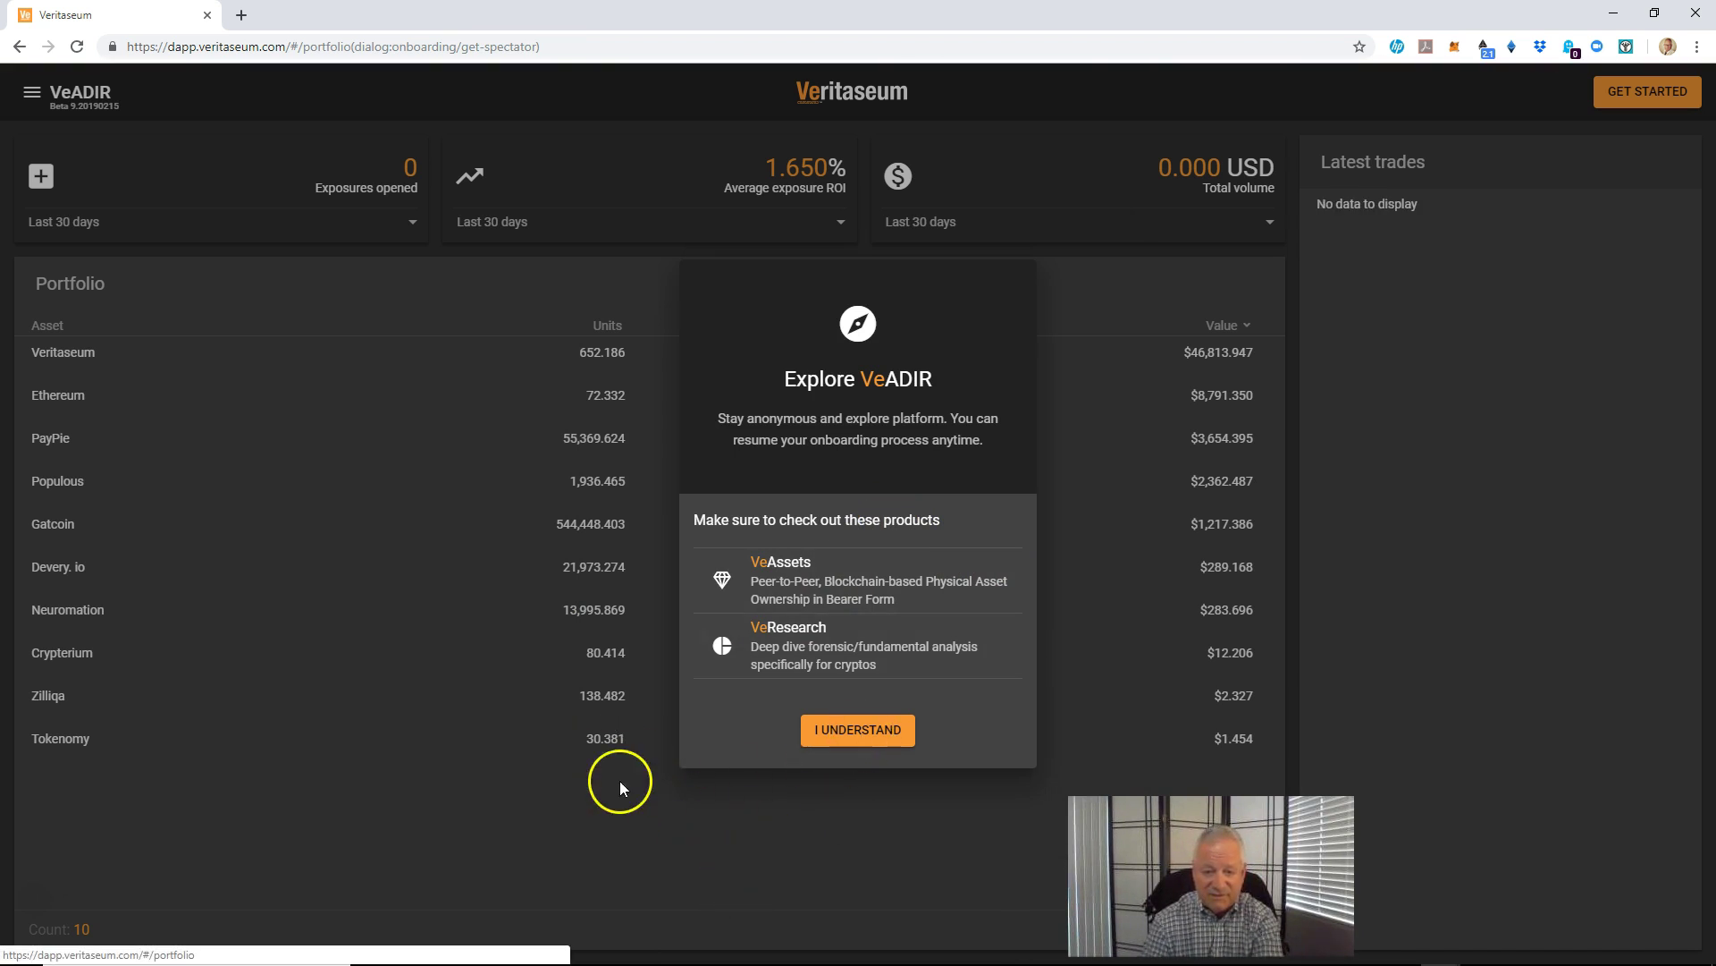
- Acknowledge the Explore VeADIR notice and briefly view the module navigation drawer
{"action": "left_click", "coordinate": [831, 733]}
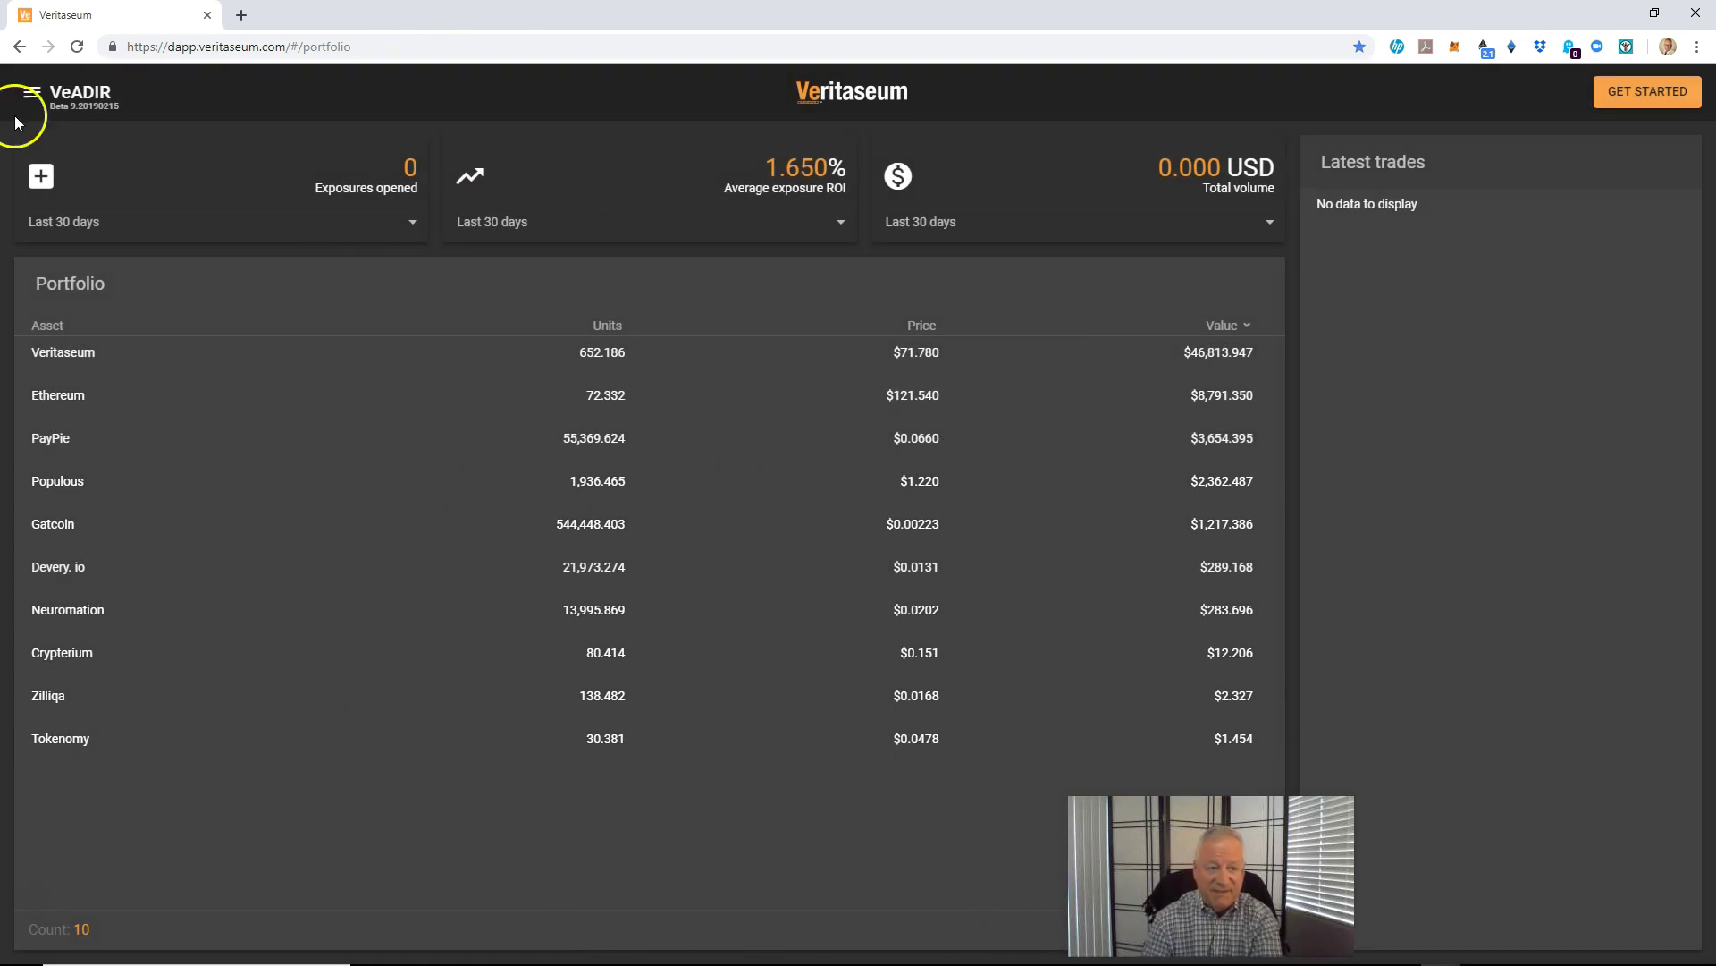
{"action": "left_click", "coordinate": [30, 93]}
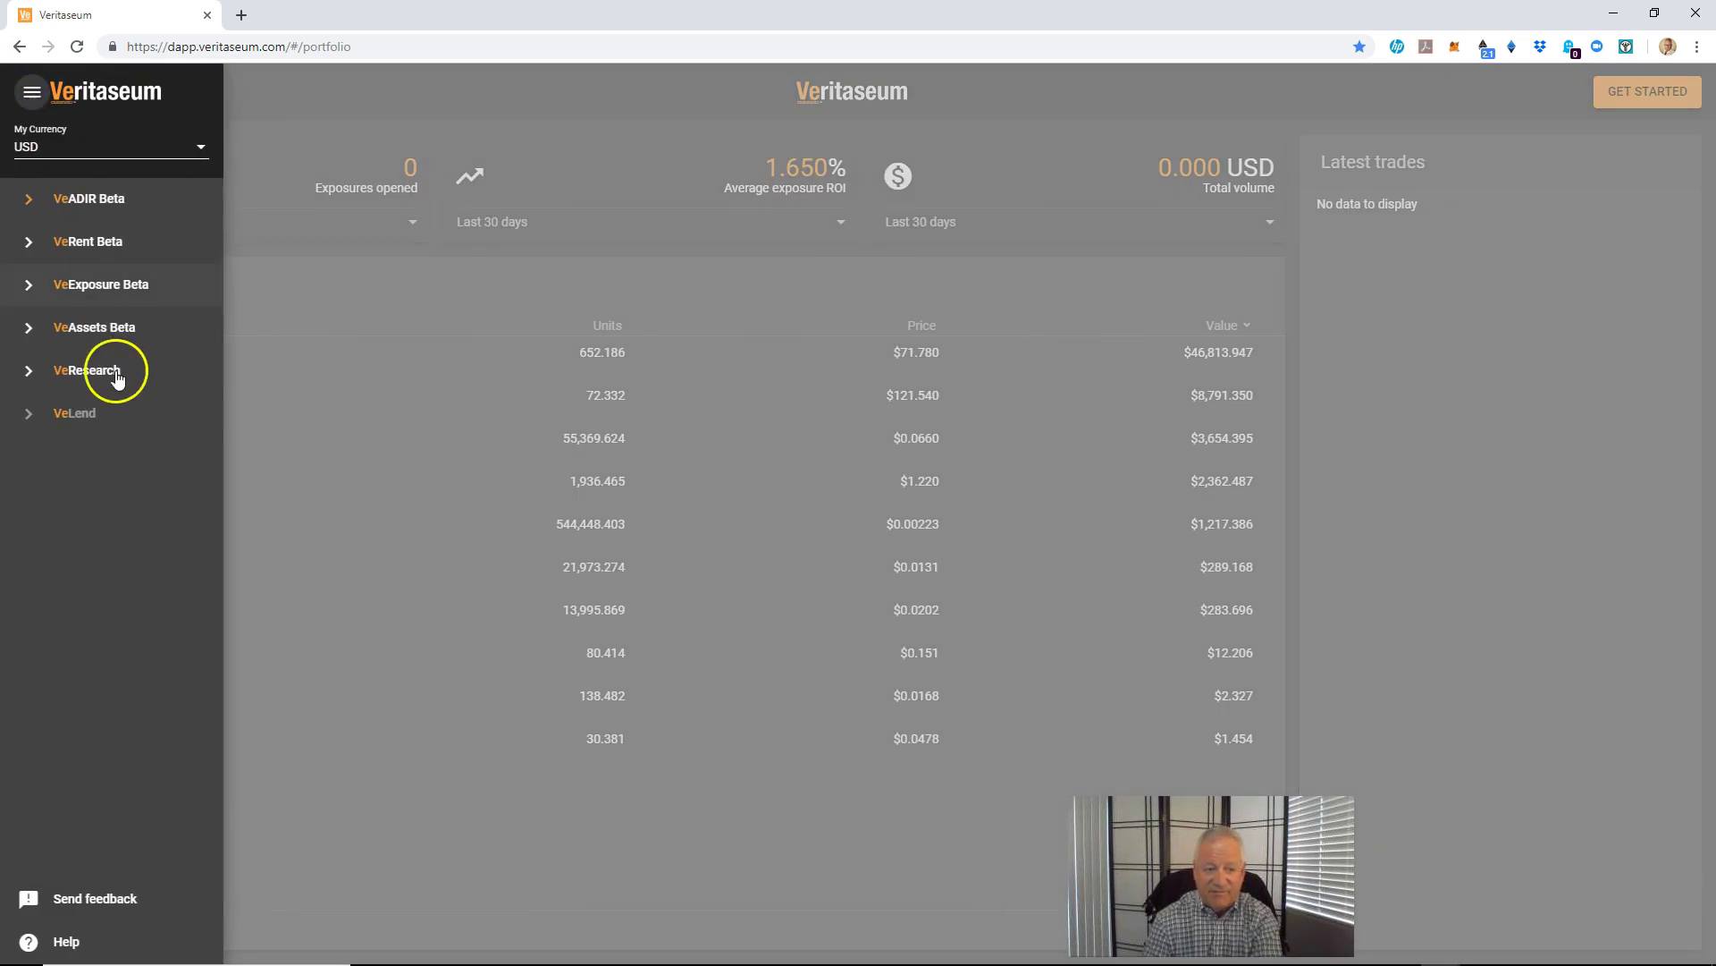
{"action": "mouse_move", "coordinate": [38, 428]}
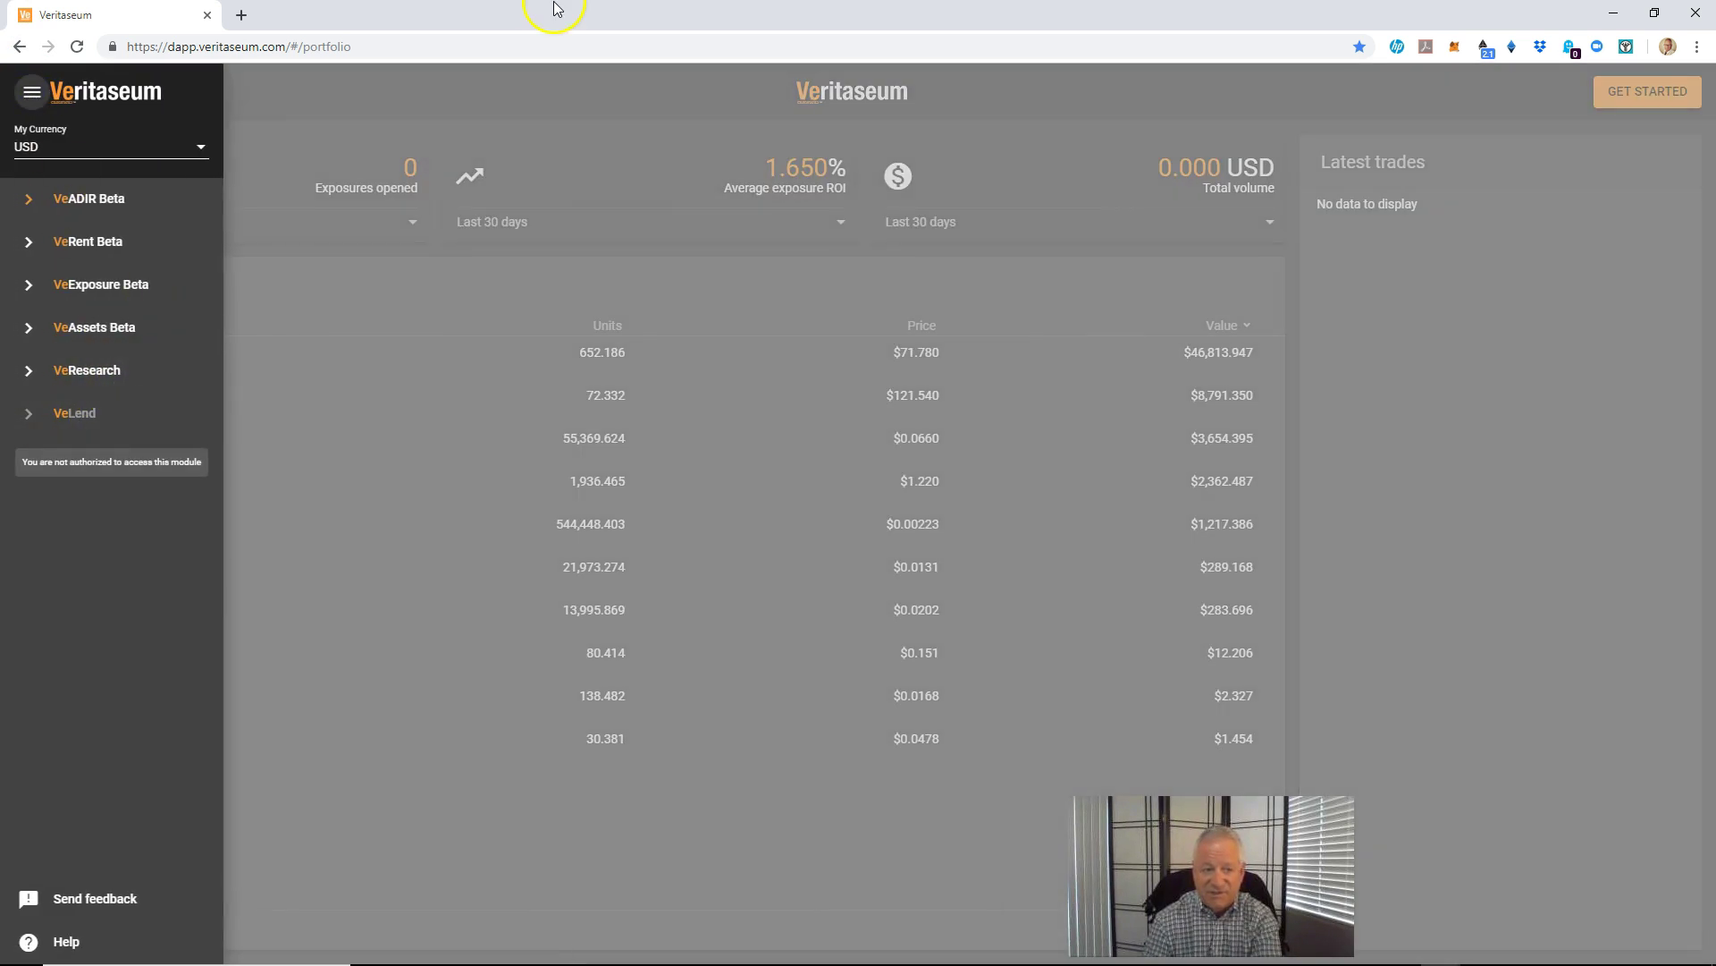
{"action": "left_click", "coordinate": [515, 97]}
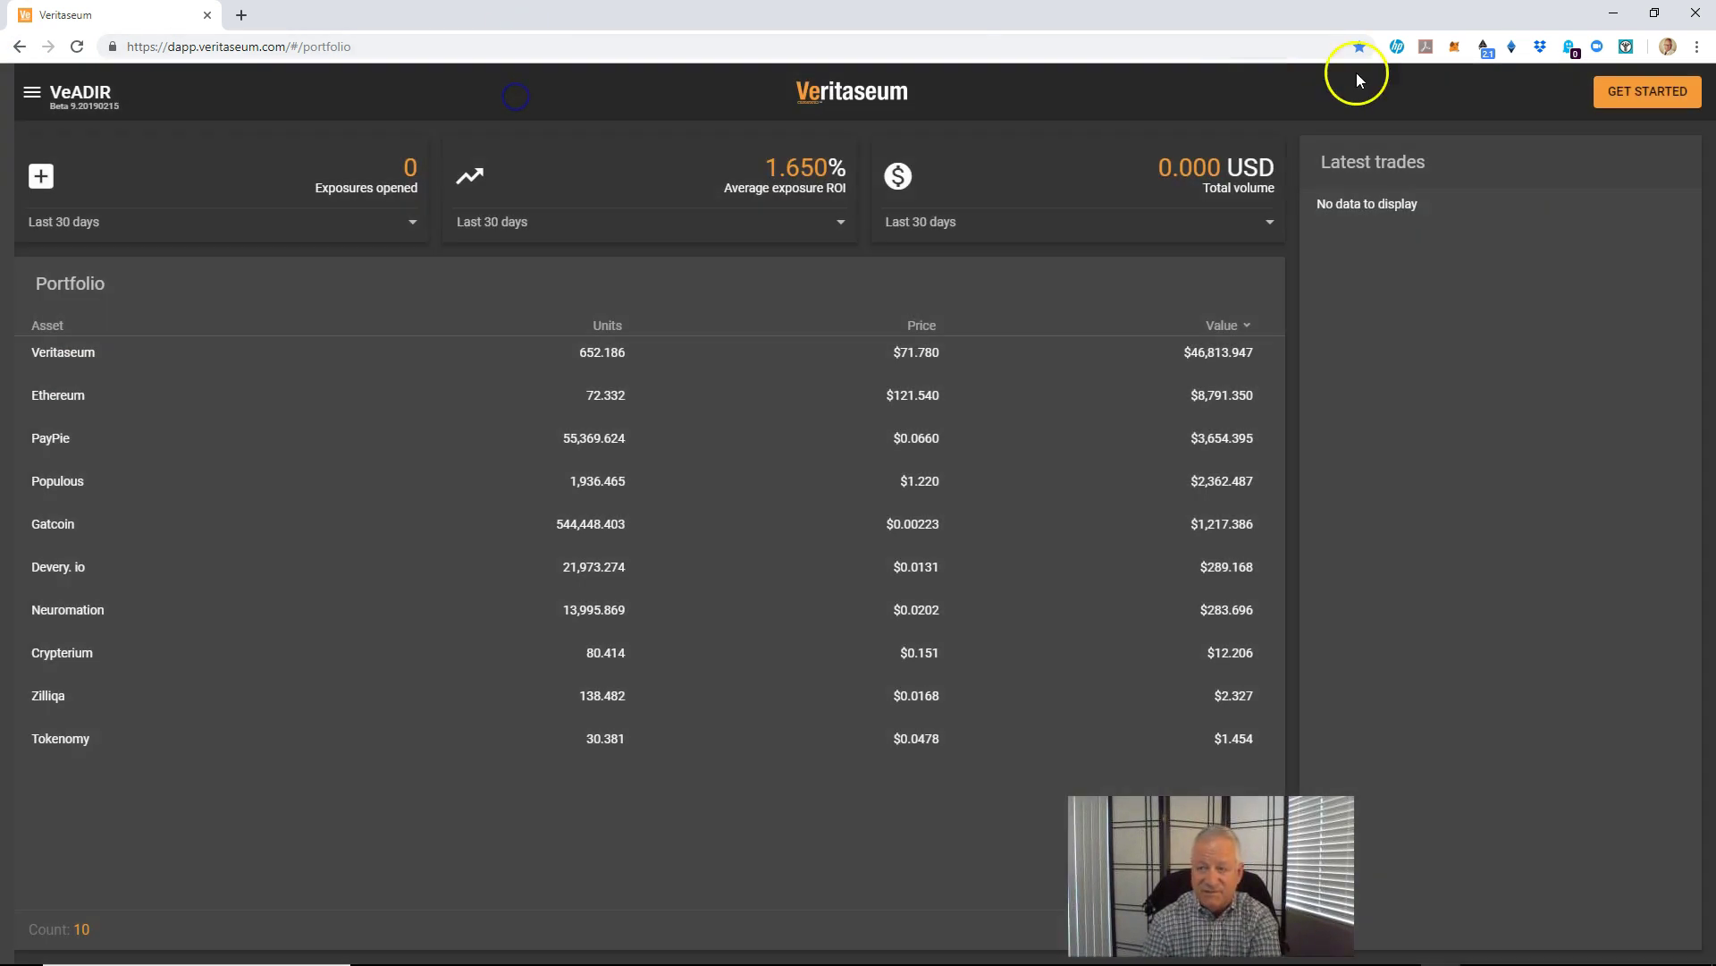
- Select the ForkDelta account from MetaMask's My Accounts list and dismiss the wallet popup
{"action": "left_click", "coordinate": [1454, 52]}
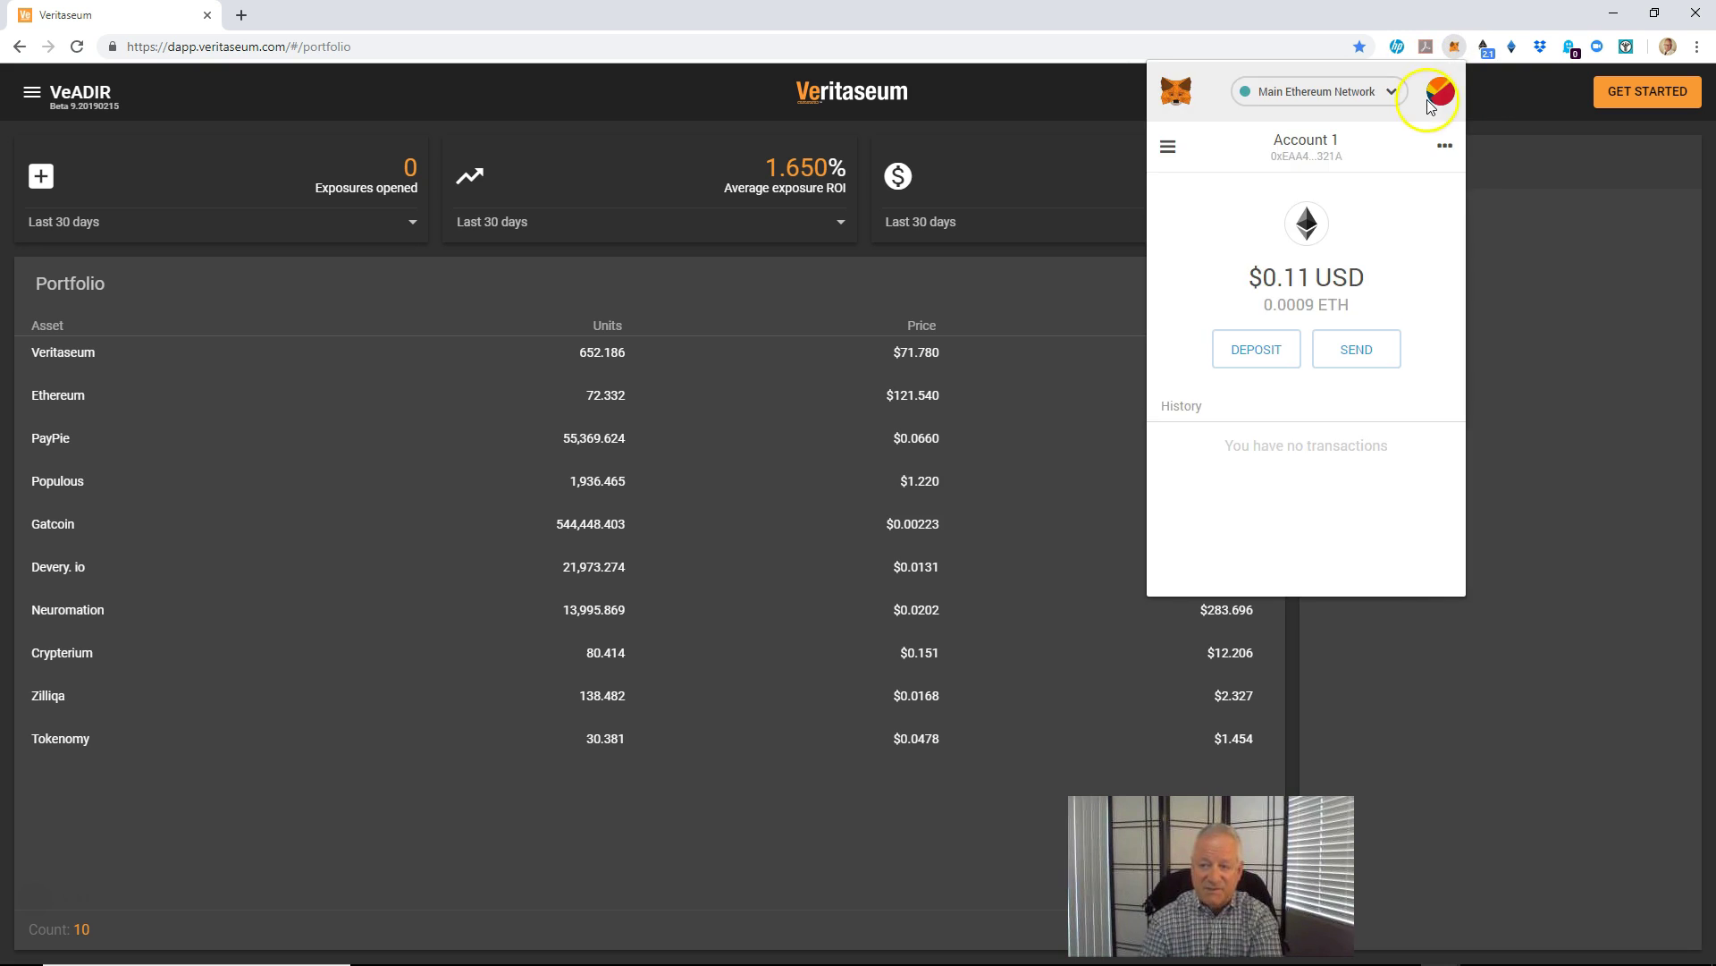
{"action": "left_click", "coordinate": [1445, 92]}
{"action": "scroll", "coordinate": [1297, 224], "scroll_direction": "down", "scroll_amount": 3}
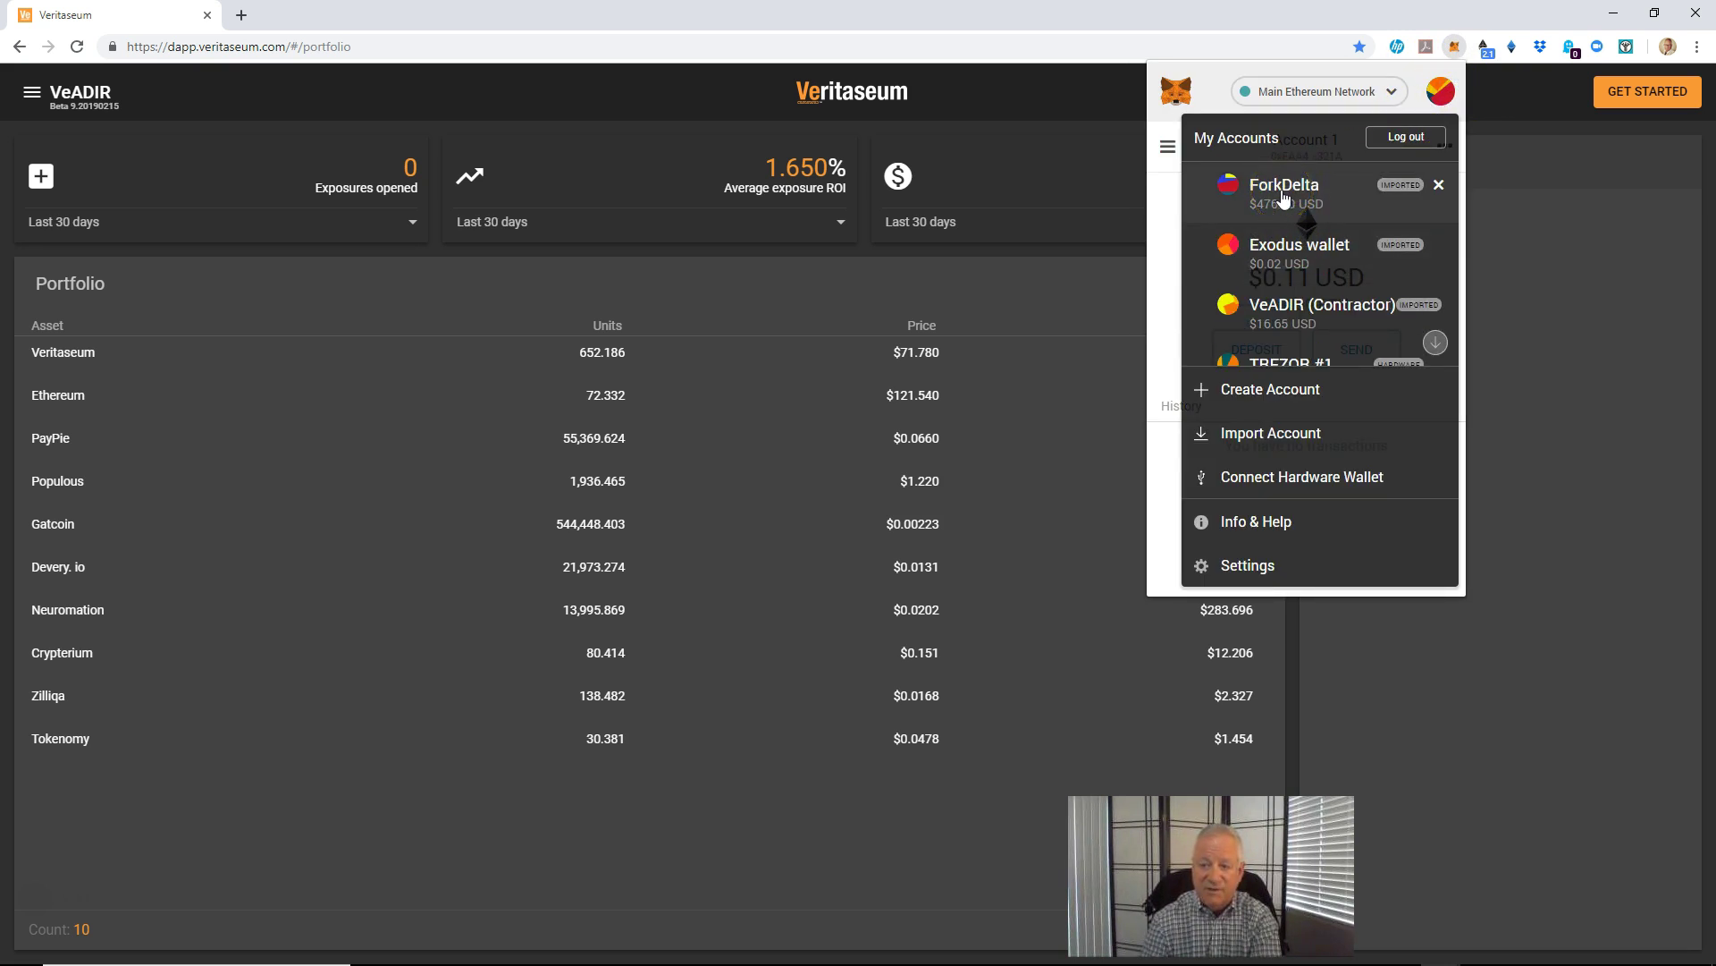
{"action": "left_click", "coordinate": [1284, 189]}
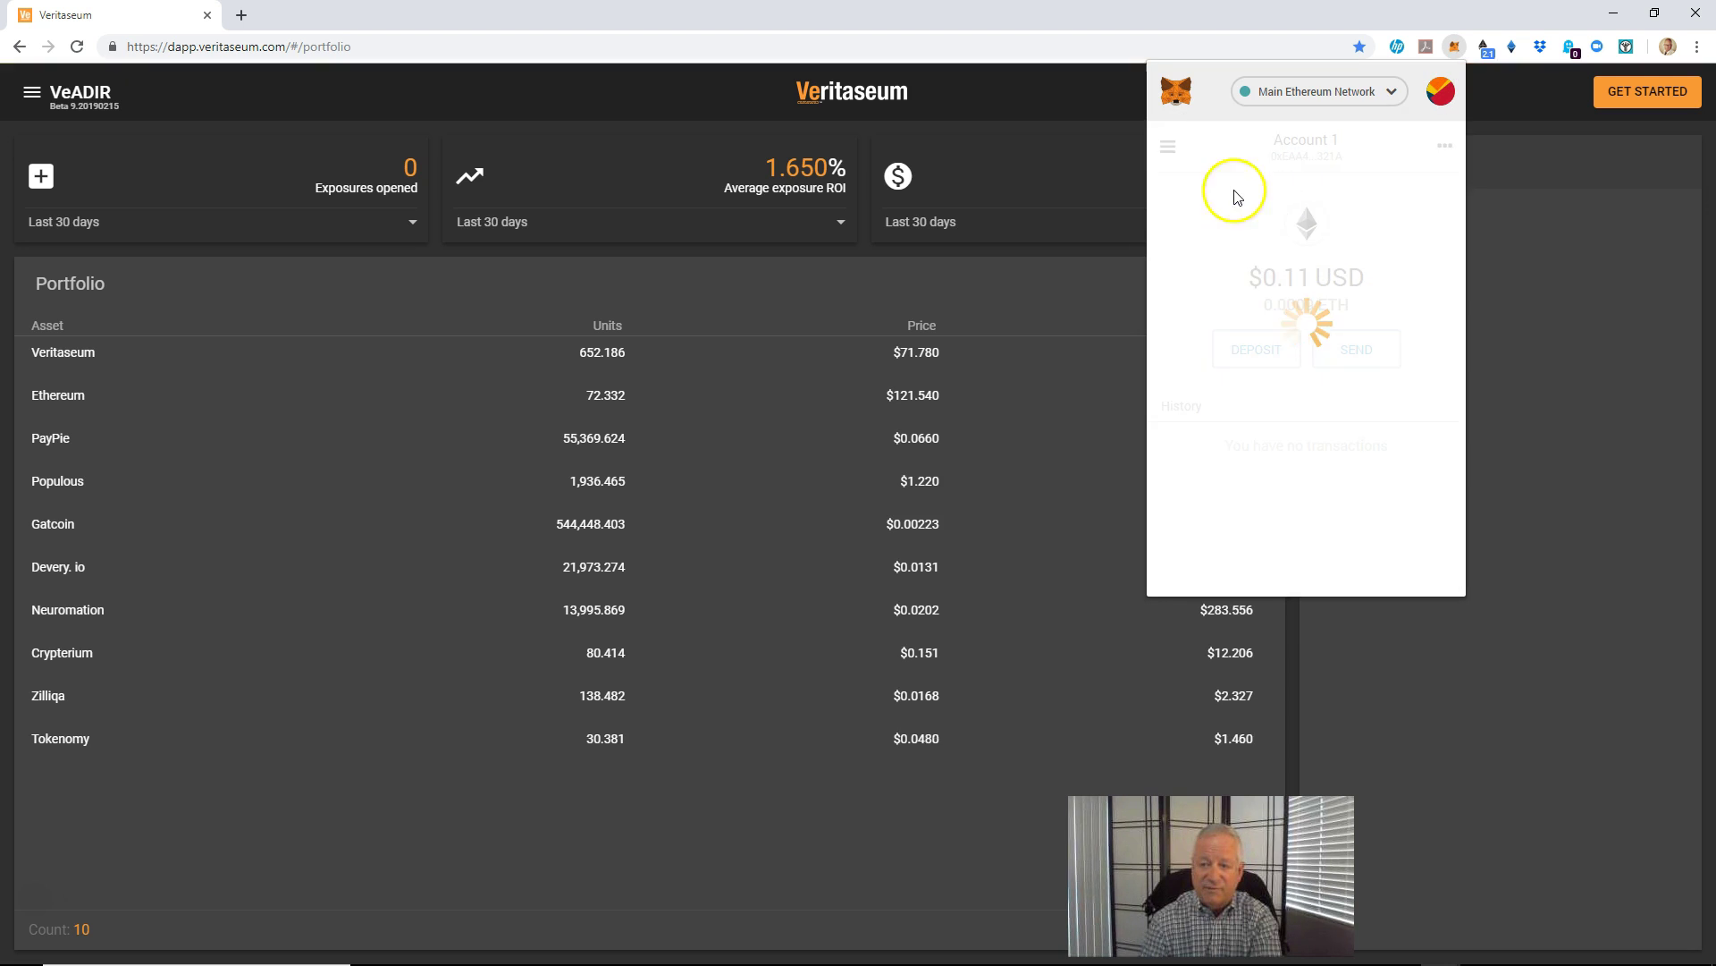
{"action": "left_click", "coordinate": [1005, 106]}
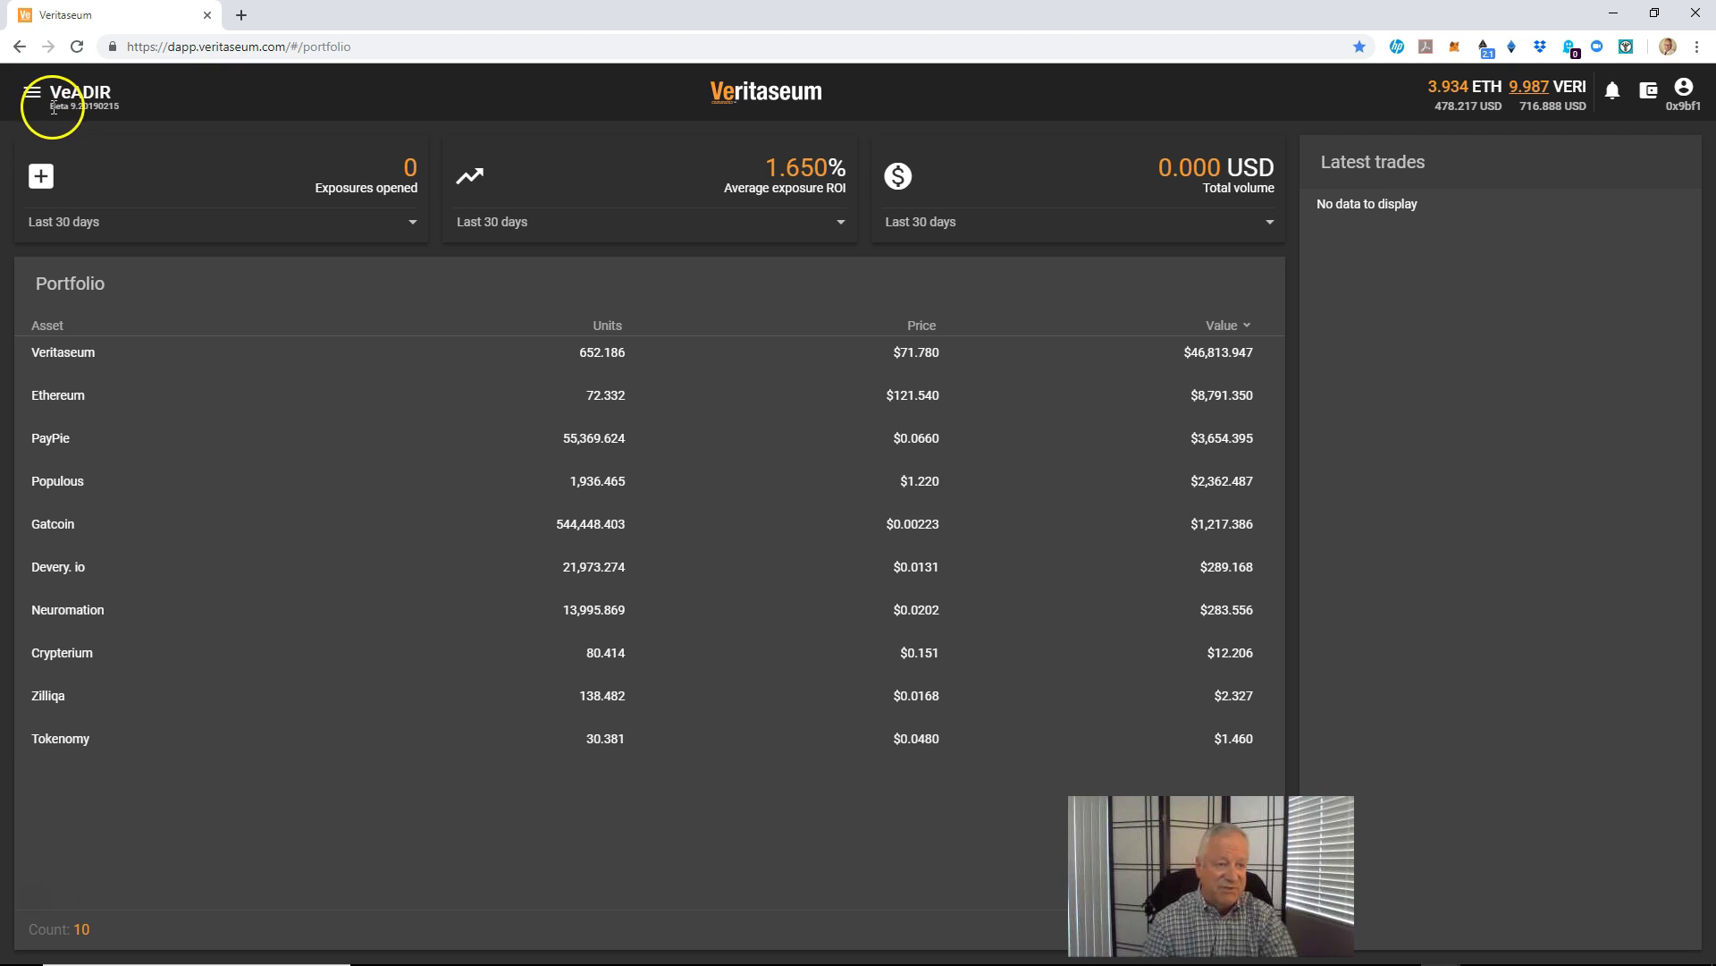
{"action": "left_click_drag", "start_coordinate": [50, 105], "coordinate": [116, 108]}
{"action": "left_click", "coordinate": [71, 112]}
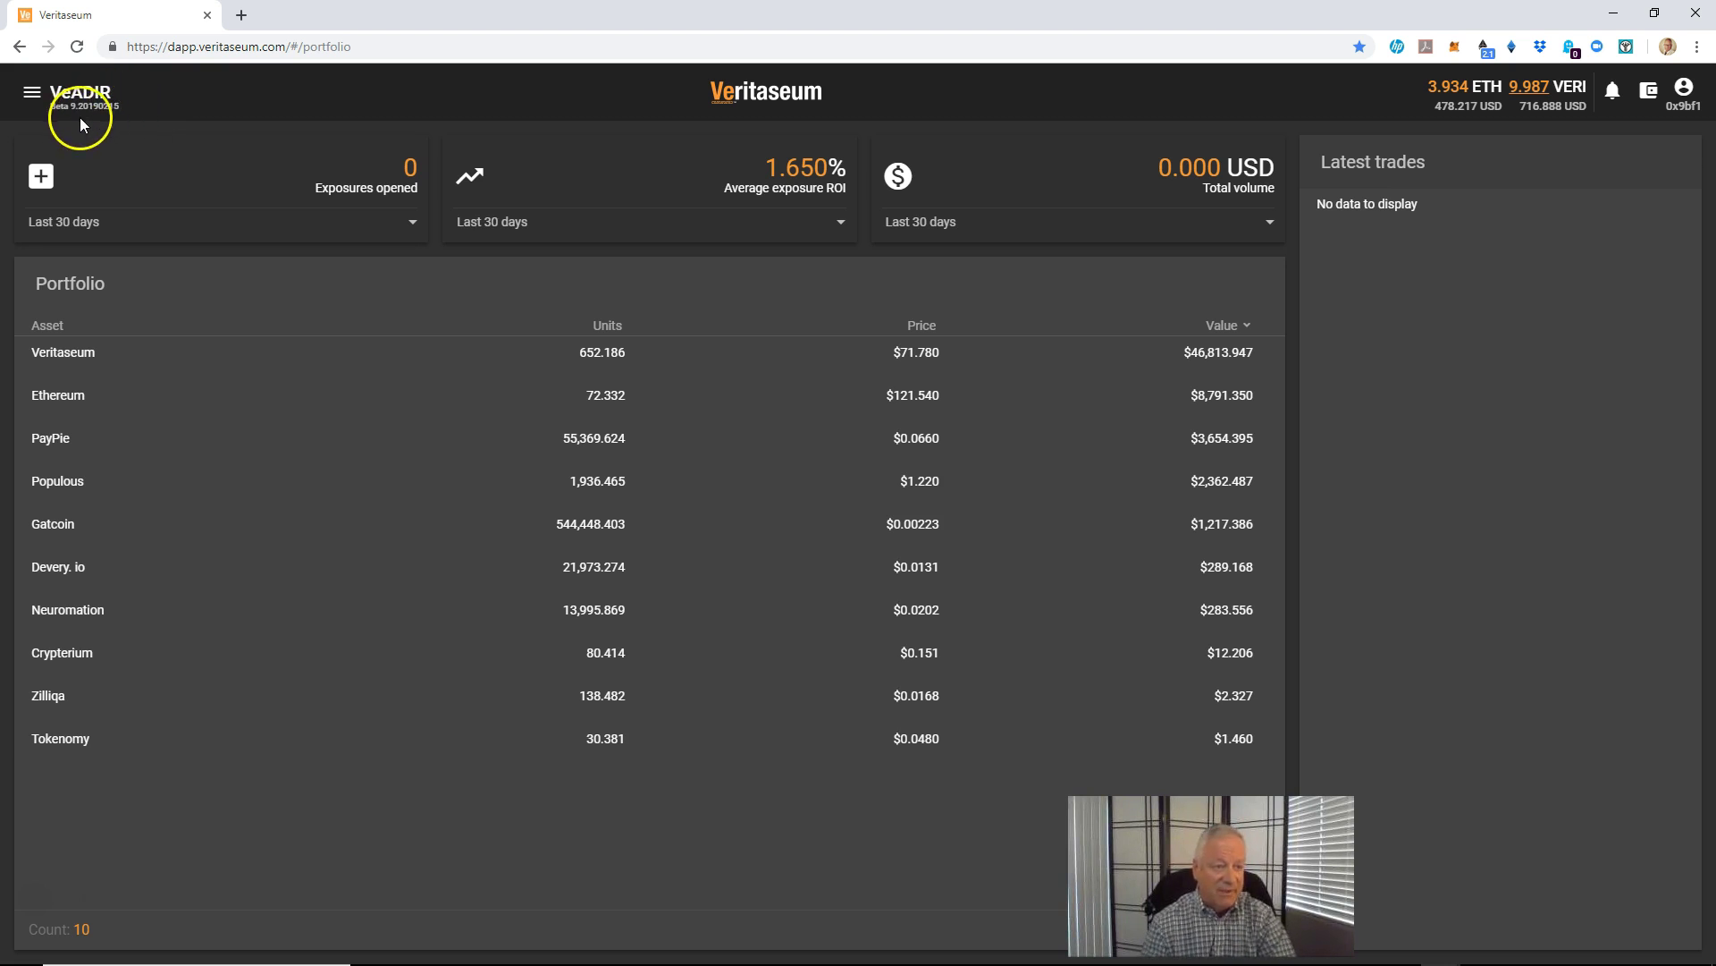
- Show the drawer listing VeADIR, VeRent, VeExposure, VeAssets, VeResearch and VeLend
{"action": "left_click", "coordinate": [32, 95]}
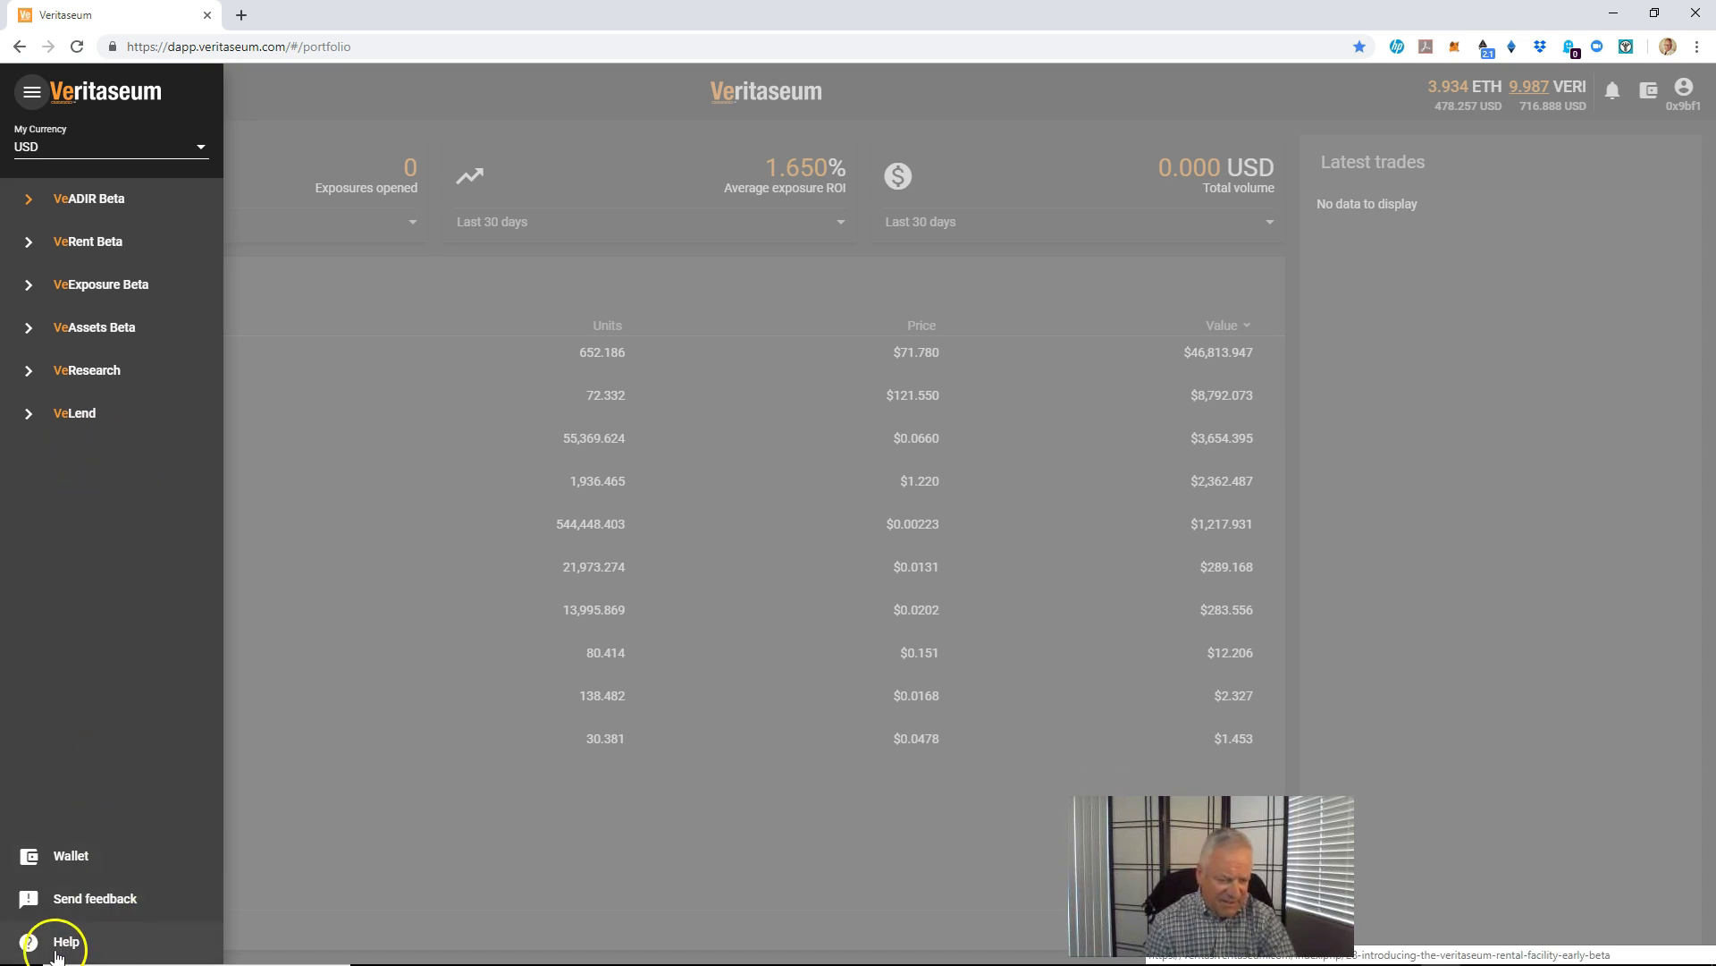
- Open the VeADIR Help tutorial article, scroll to its Get Started guide, then return to the portfolio tab
{"action": "left_click", "coordinate": [123, 949]}
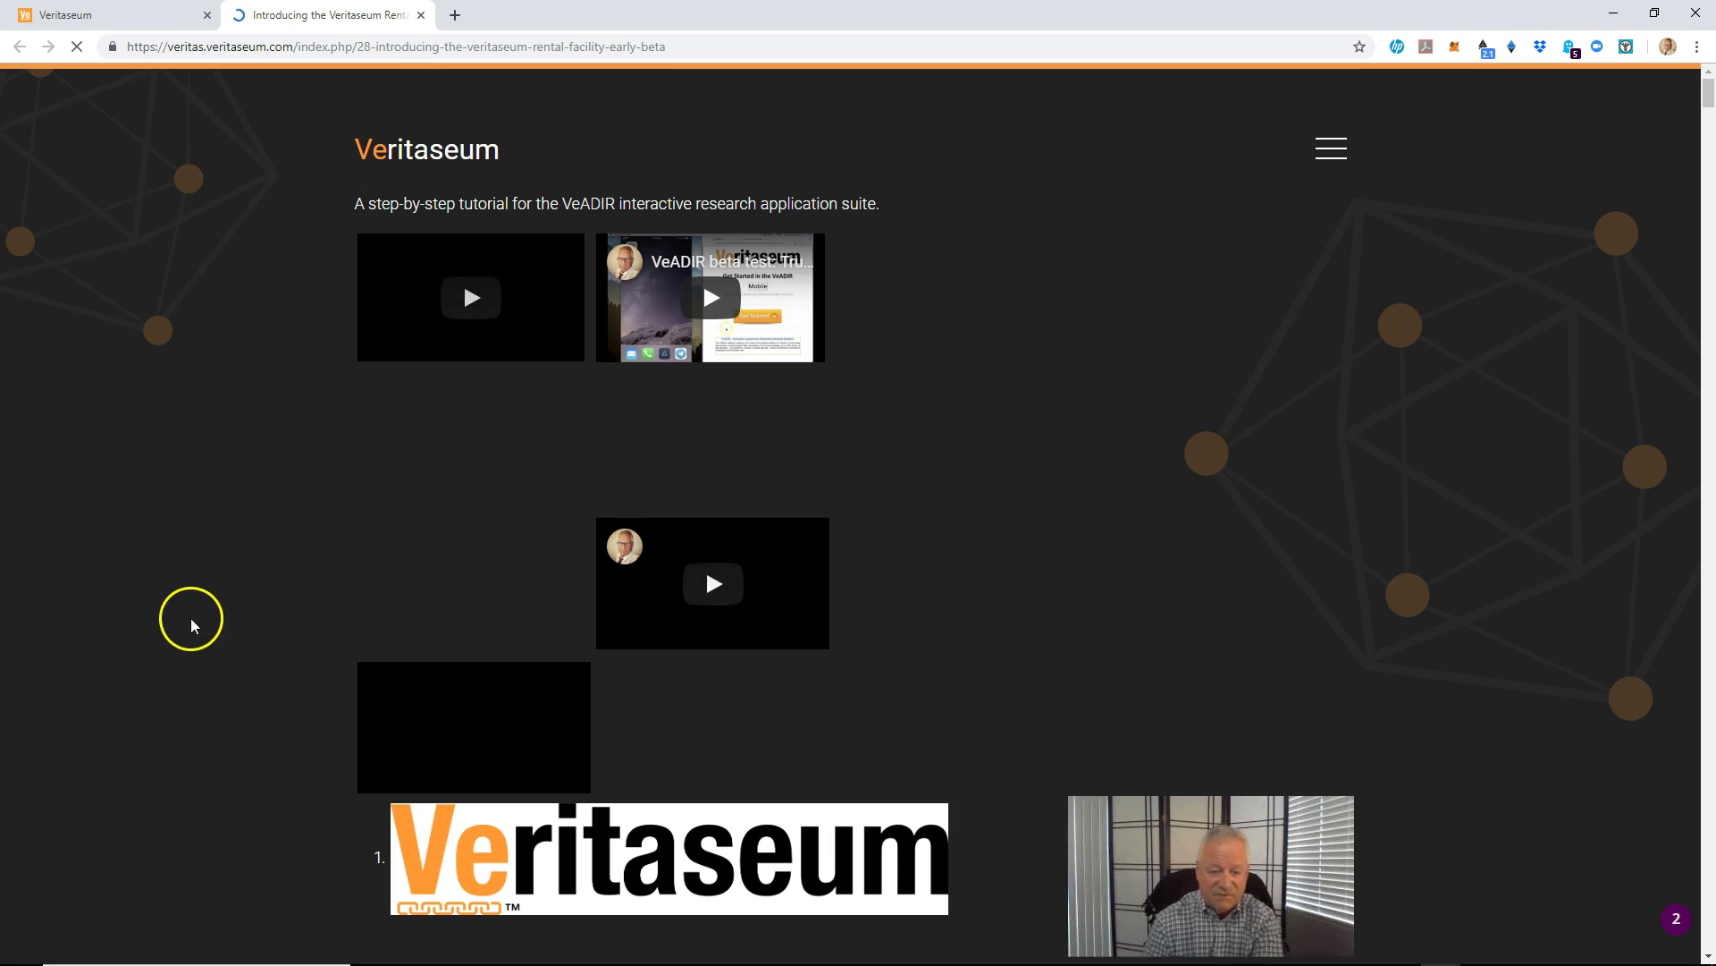
{"action": "scroll", "coordinate": [212, 529], "scroll_direction": "down", "scroll_amount": 8}
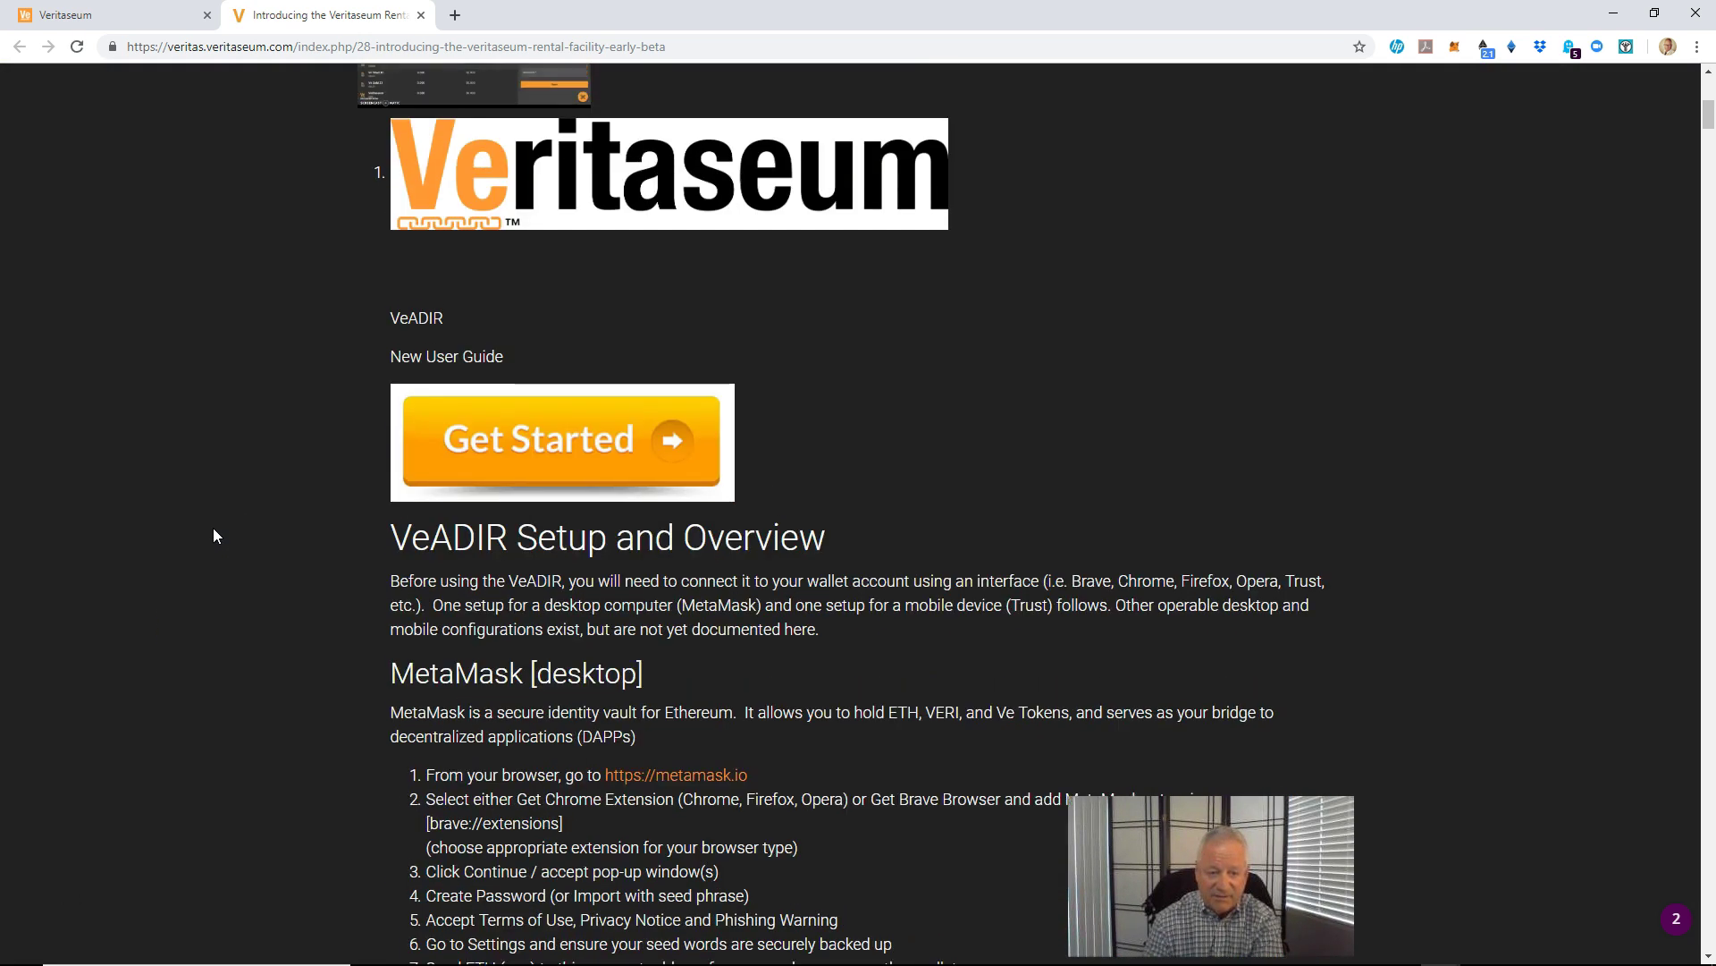
{"action": "left_click", "coordinate": [213, 517]}
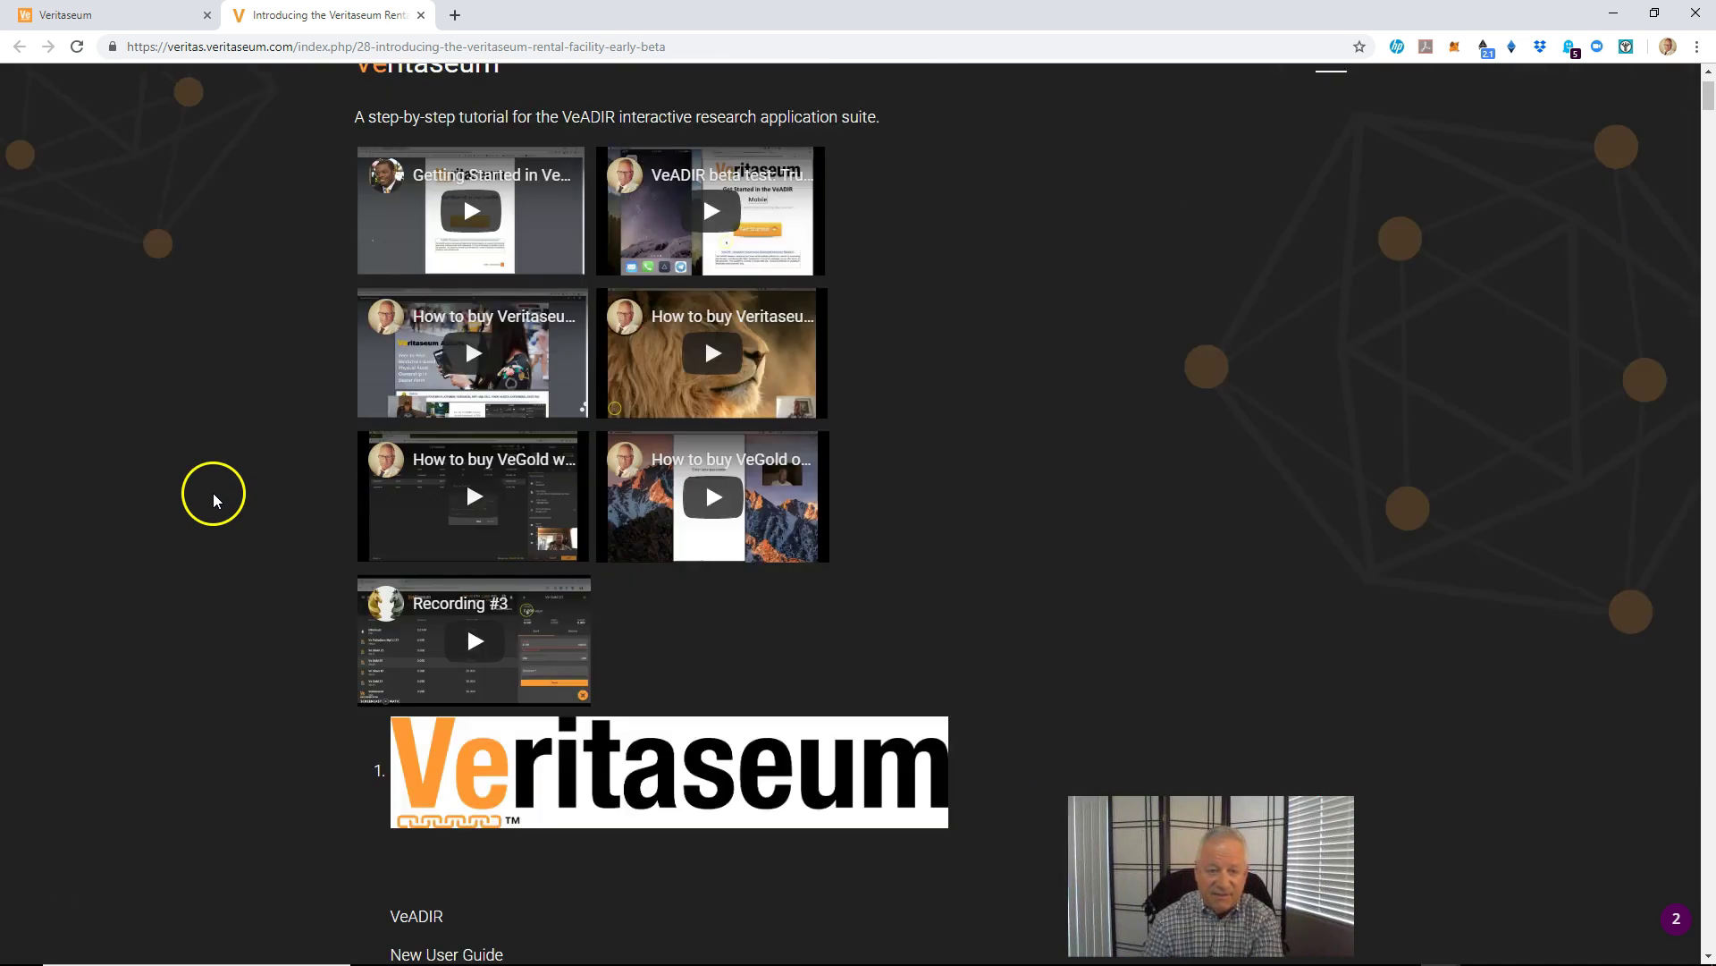
{"action": "left_click", "coordinate": [77, 16]}
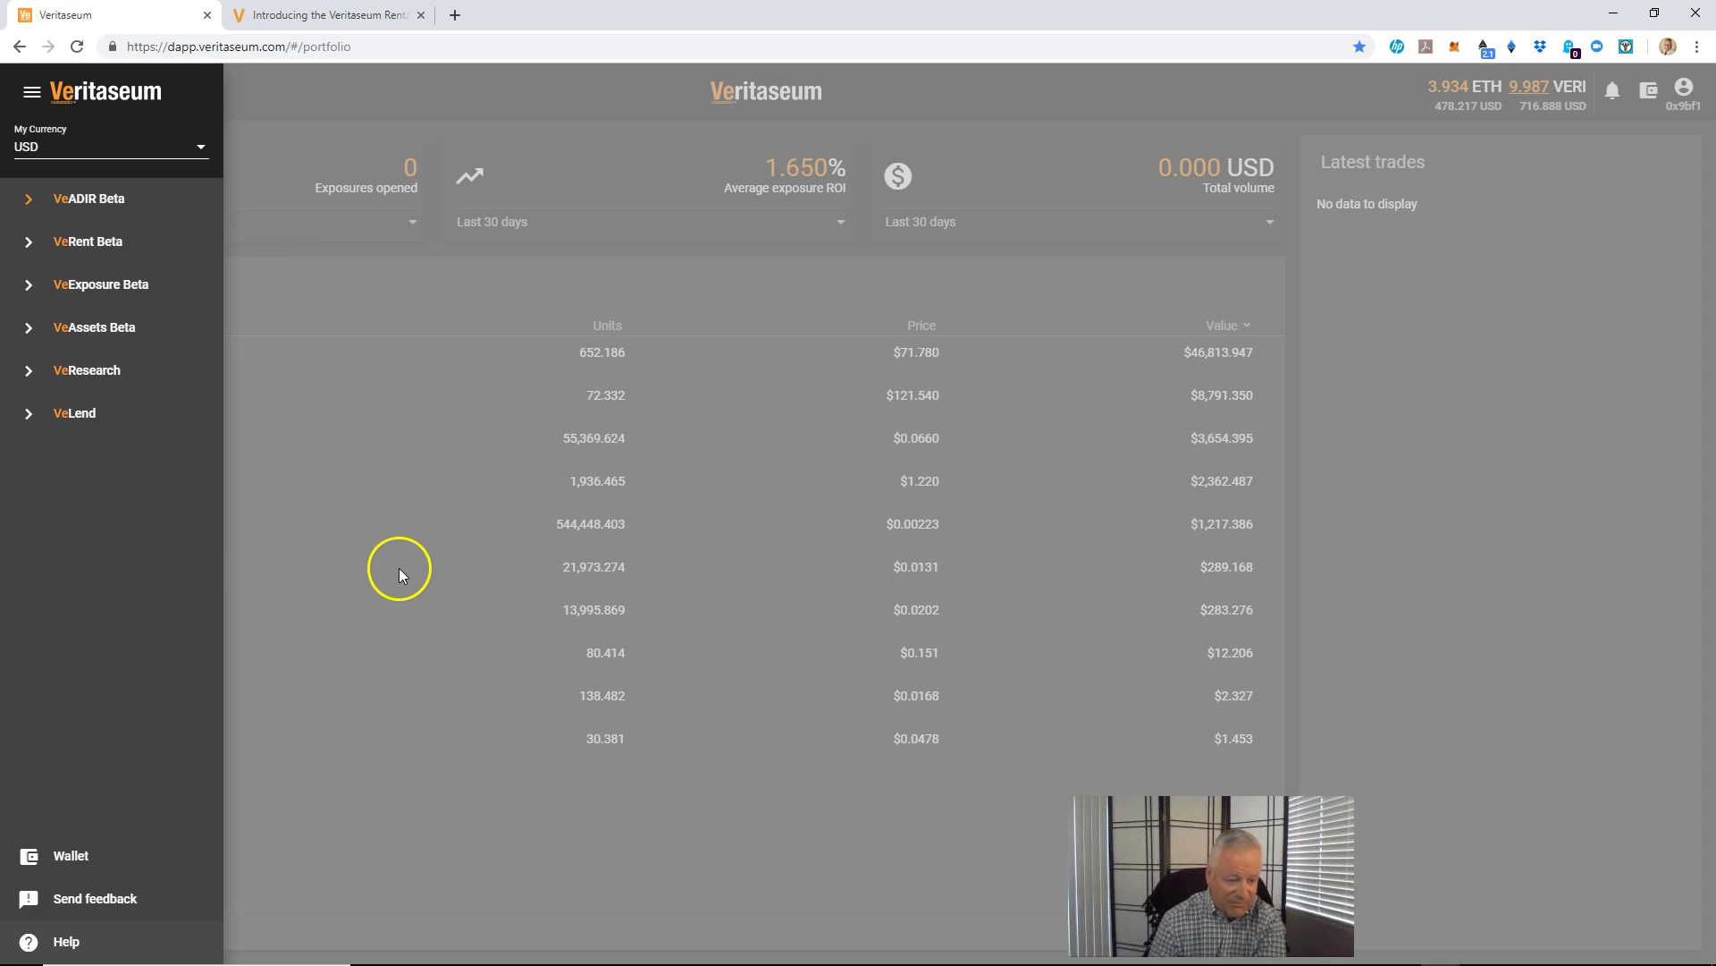
{"action": "left_click", "coordinate": [131, 902]}
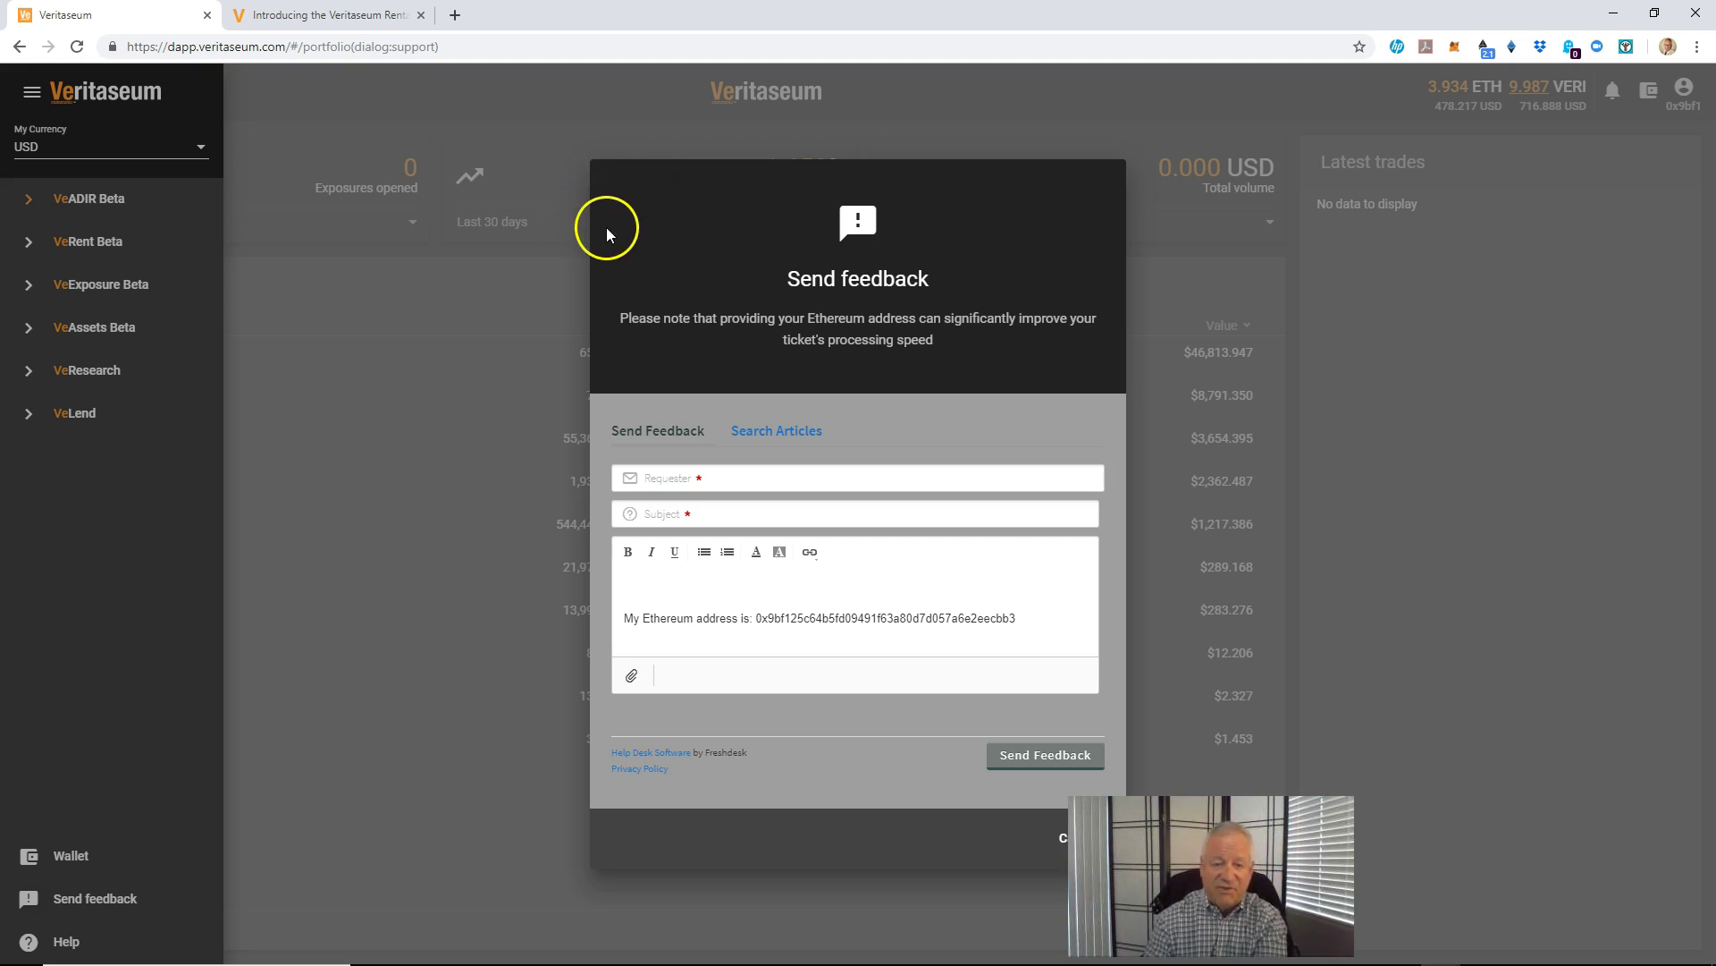
{"action": "left_click", "coordinate": [786, 431]}
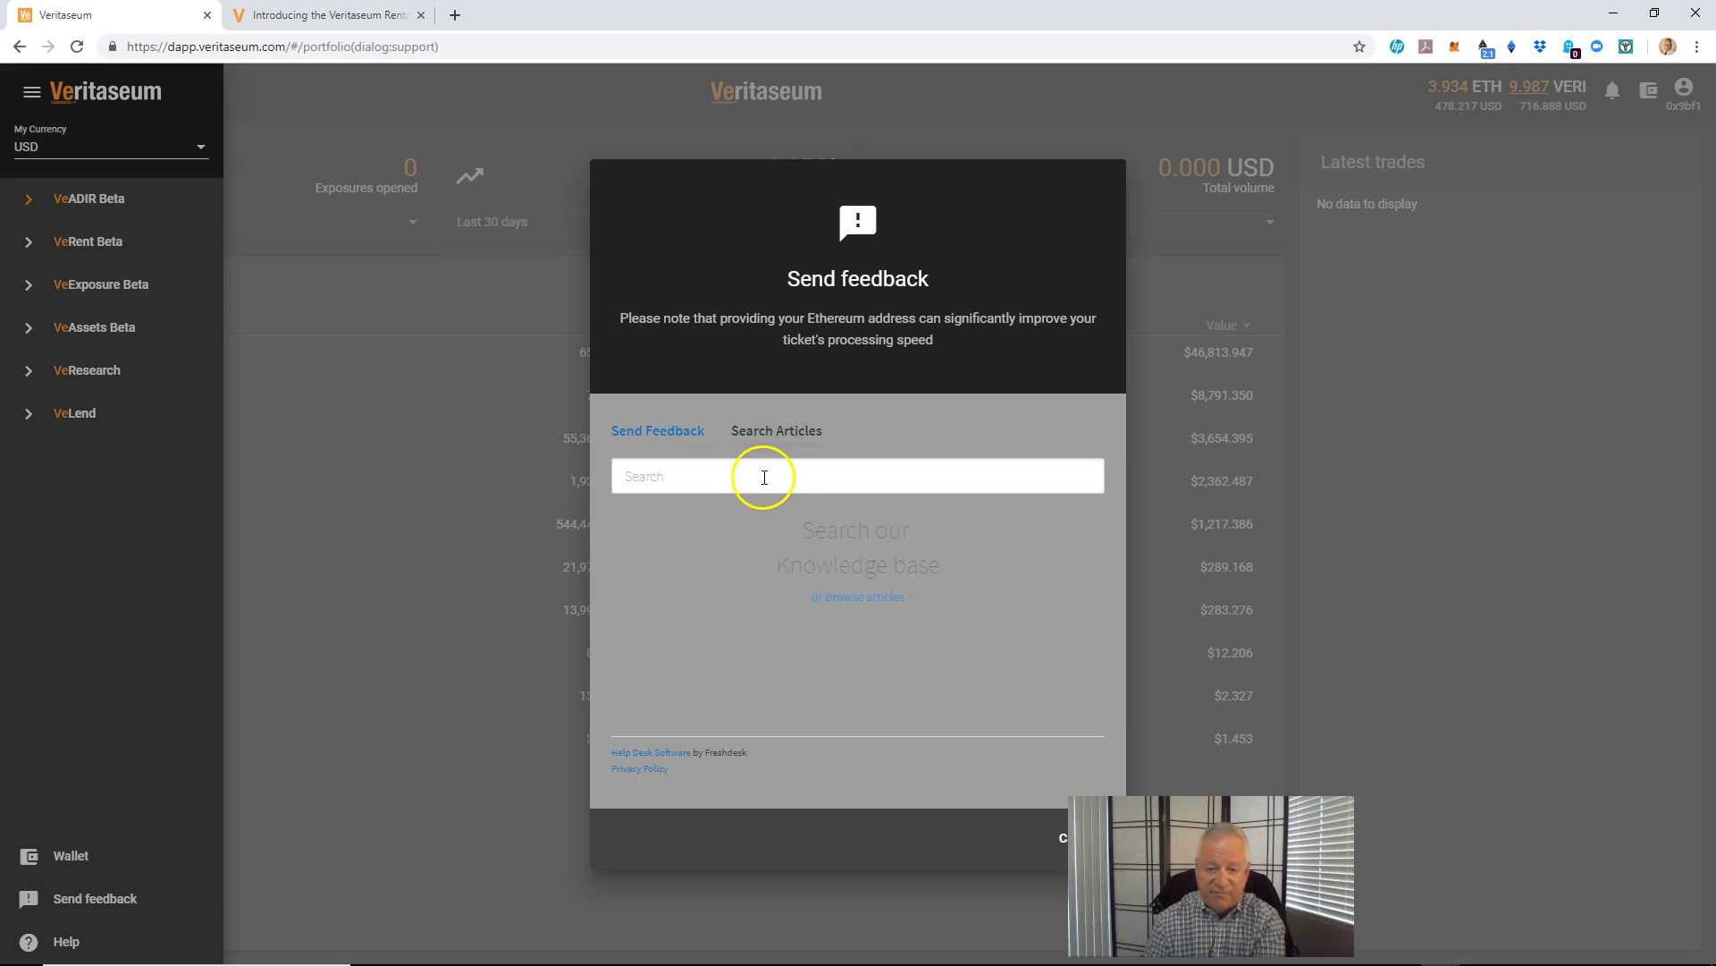
{"action": "left_click", "coordinate": [764, 477]}
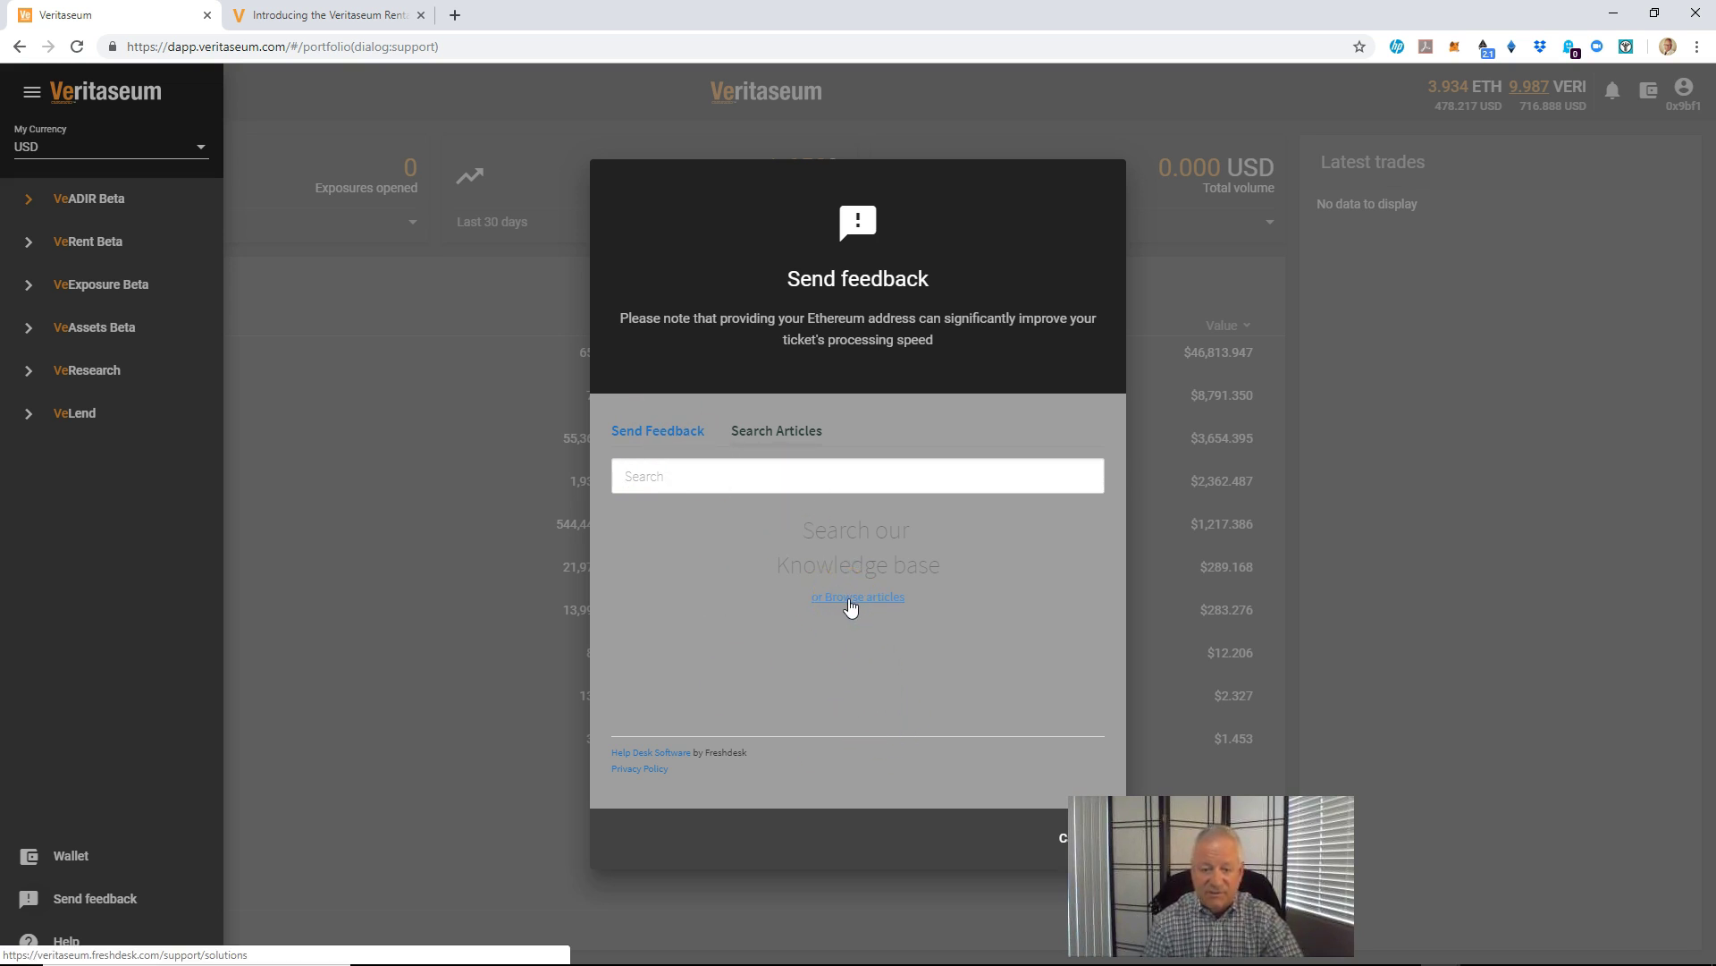
{"action": "left_click", "coordinate": [669, 435]}
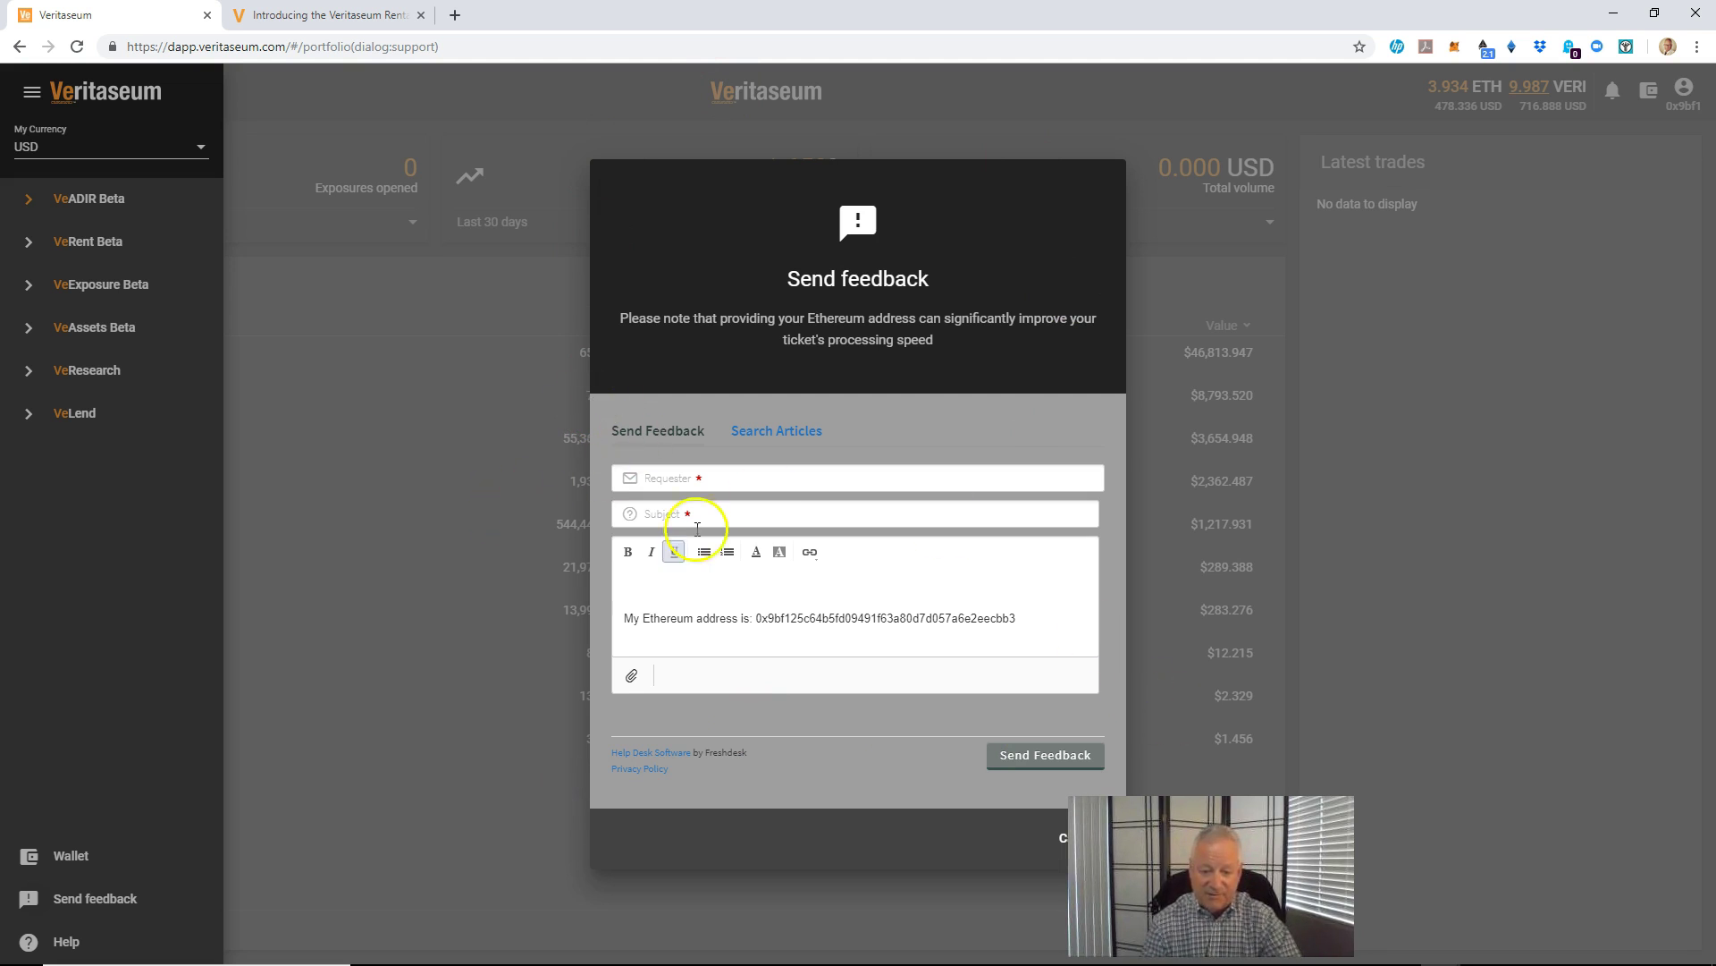
{"action": "left_click", "coordinate": [464, 575]}
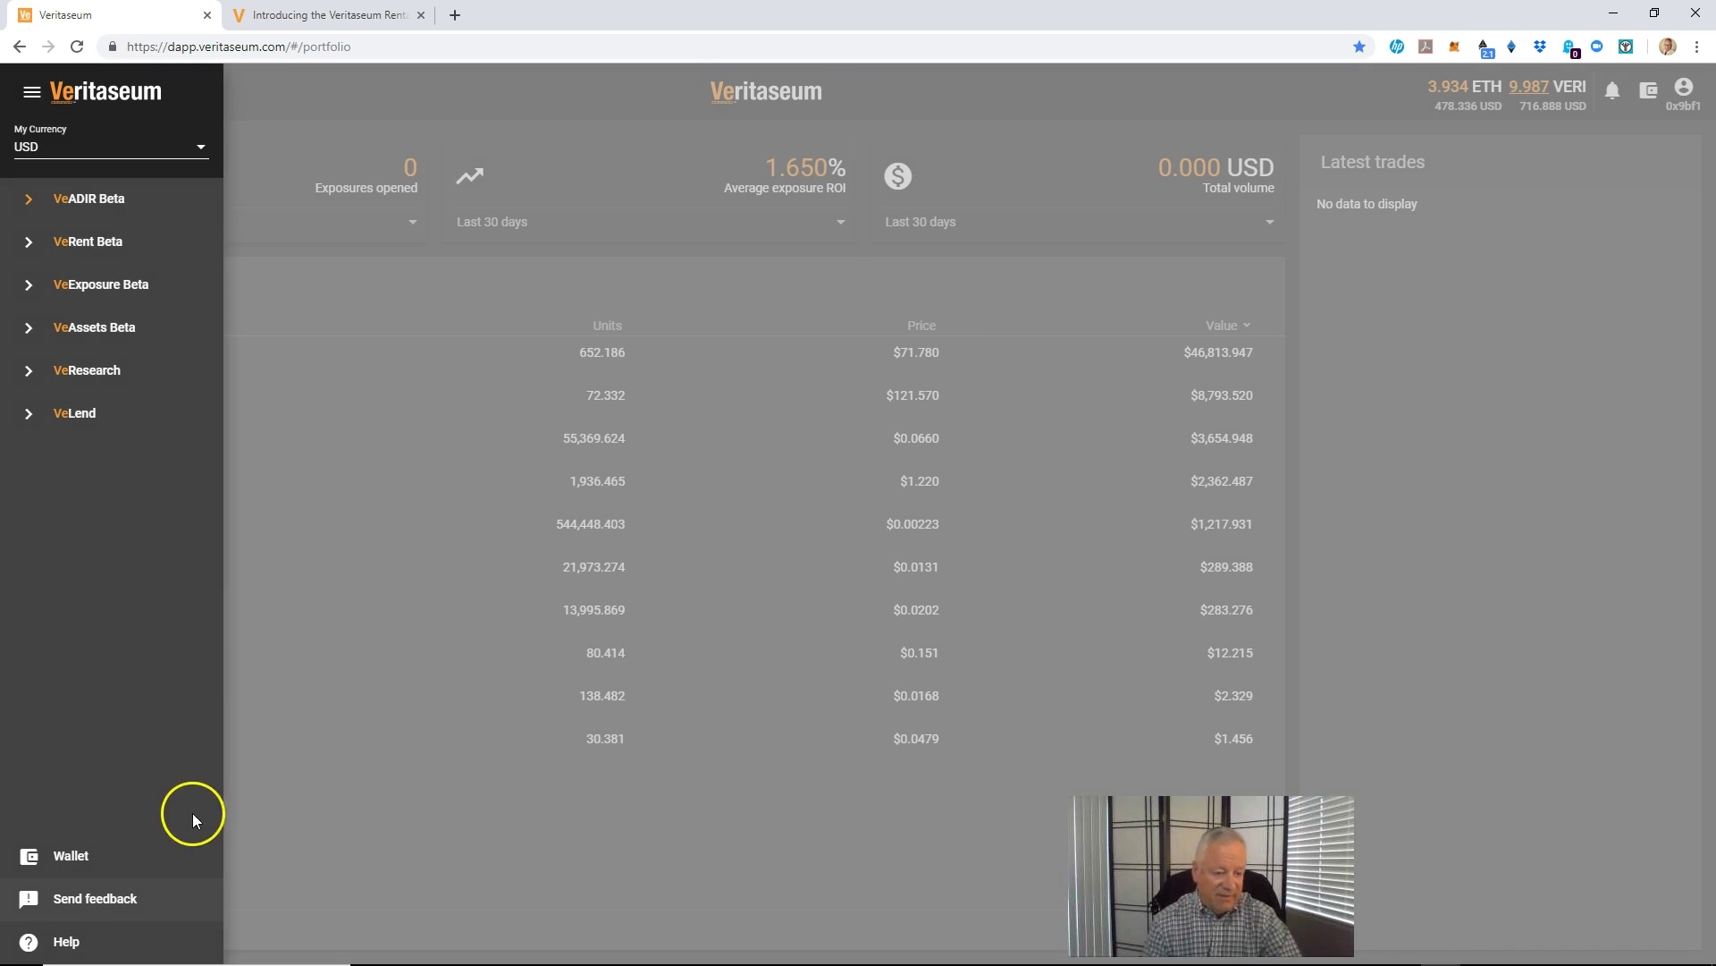
- Go to the Wallet page showing eight assets, including 9.987 VERI ($716.888) and 3.934 ETH ($478.493)
{"action": "left_click", "coordinate": [101, 863]}
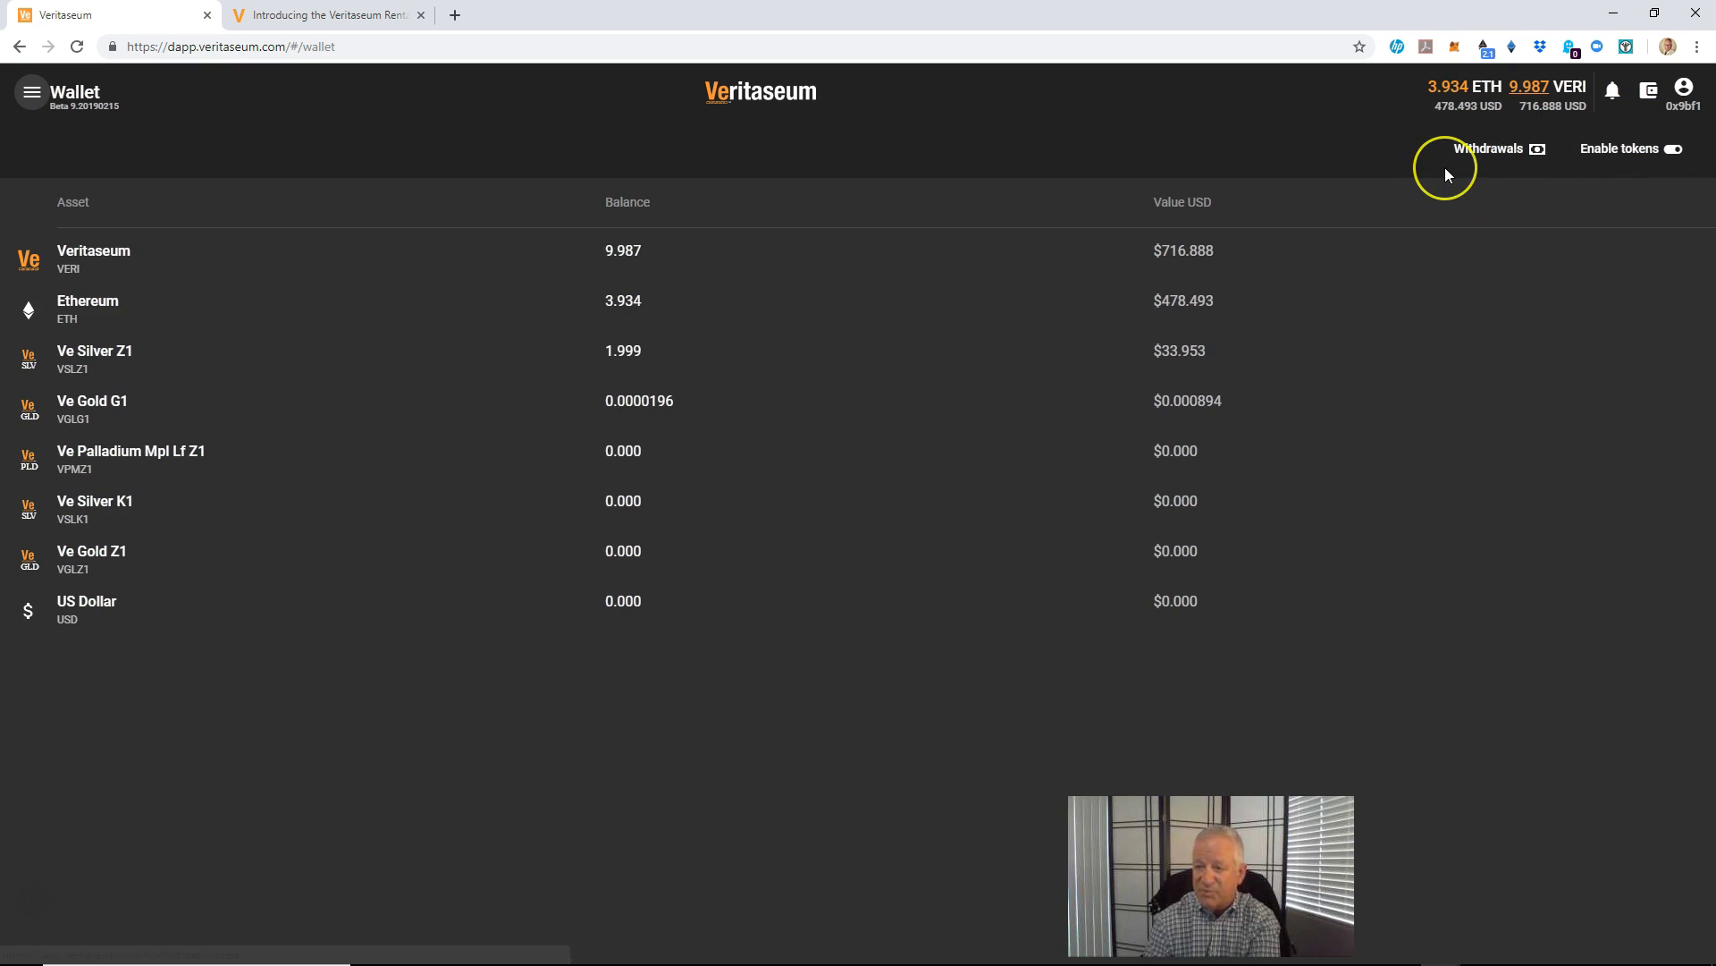
{"action": "left_click", "coordinate": [1491, 154]}
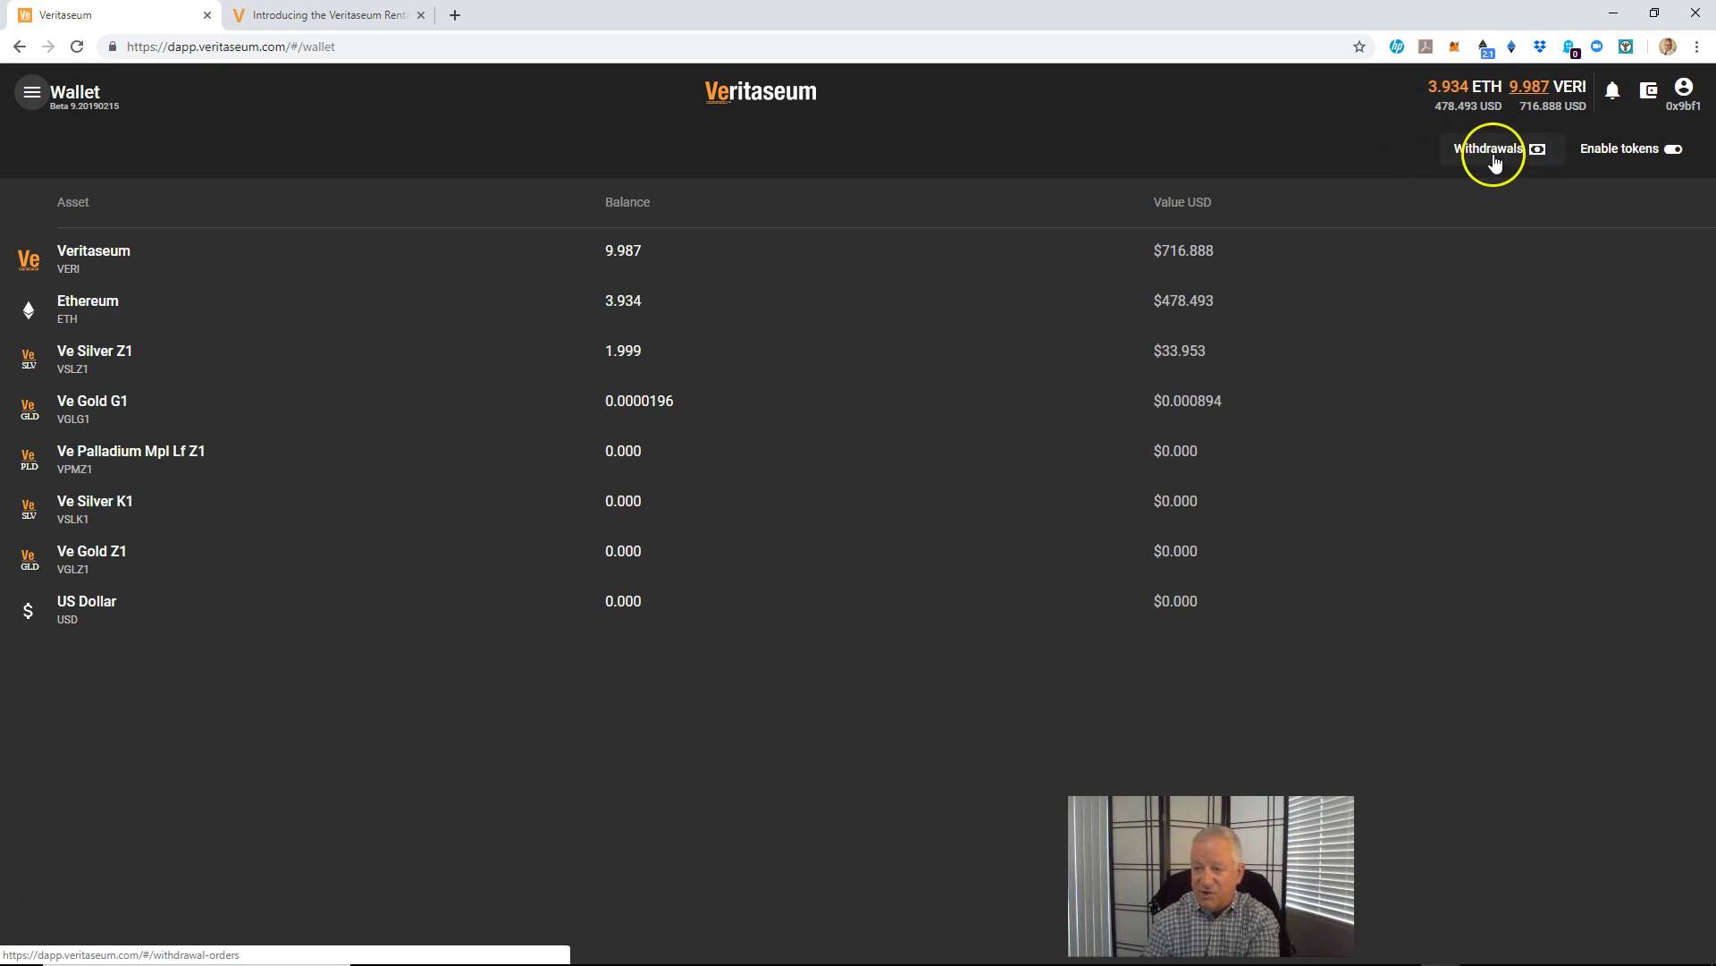
{"action": "left_click", "coordinate": [1493, 161]}
{"action": "left_click", "coordinate": [1479, 163]}
{"action": "left_click", "coordinate": [1493, 159]}
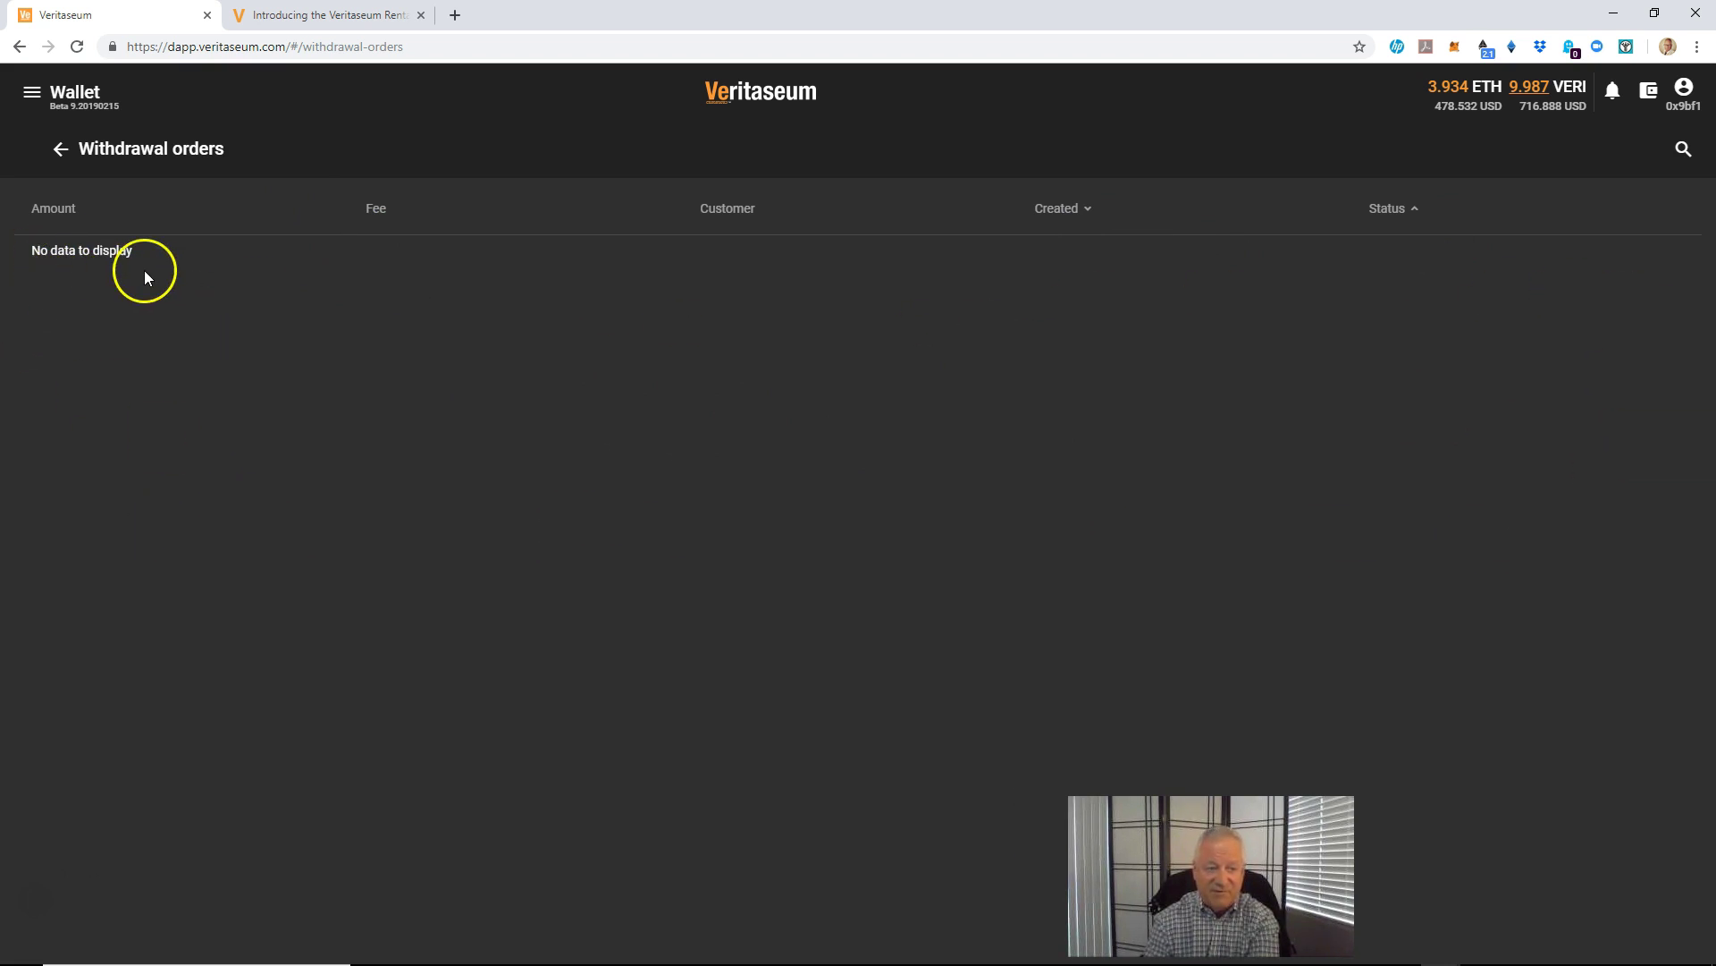
{"action": "left_click", "coordinate": [61, 150]}
{"action": "right_click", "coordinate": [66, 151]}
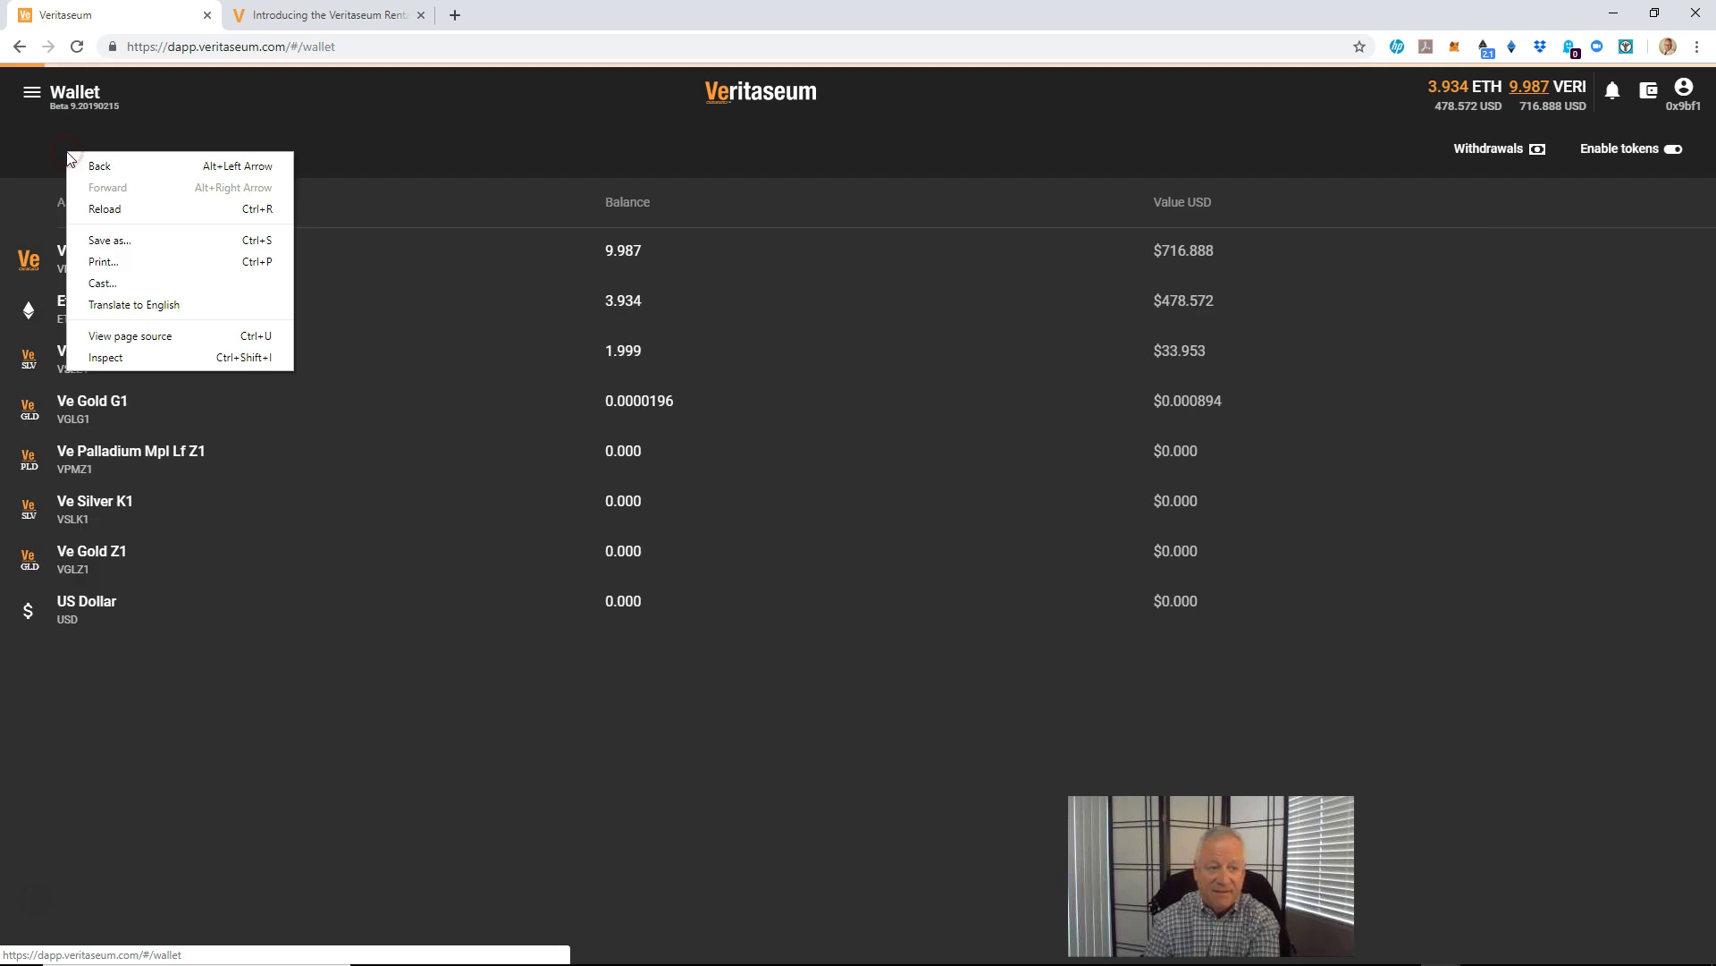
{"action": "left_click", "coordinate": [1624, 169]}
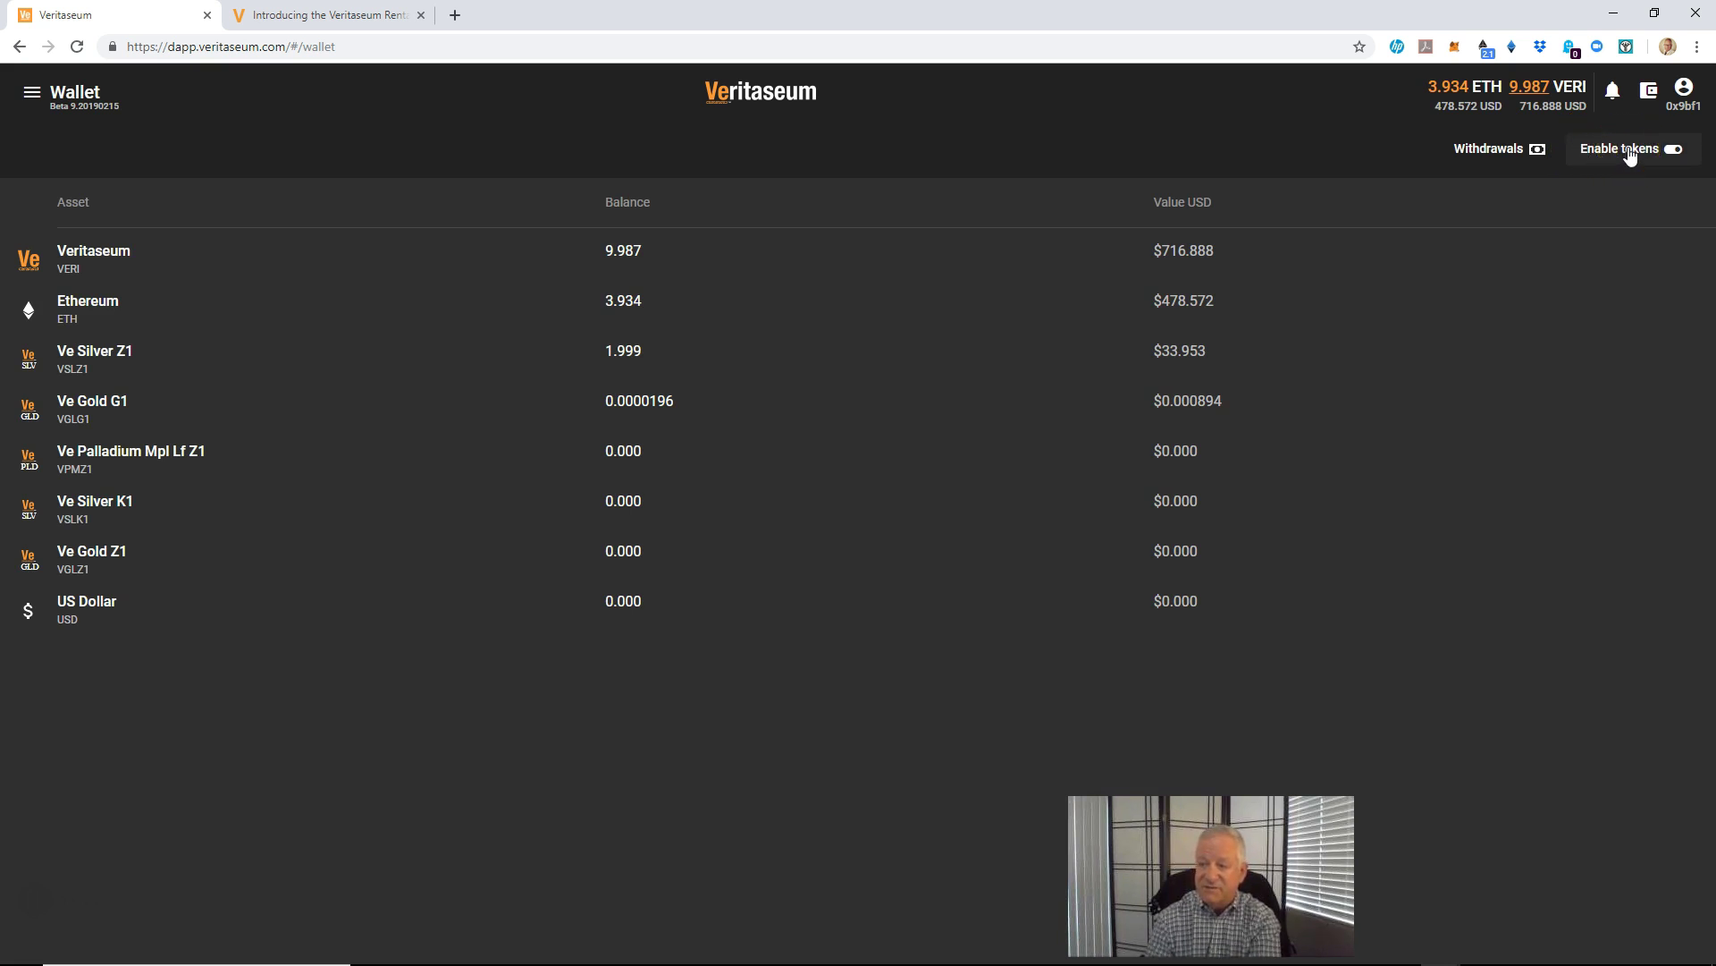
{"action": "left_click", "coordinate": [1615, 163]}
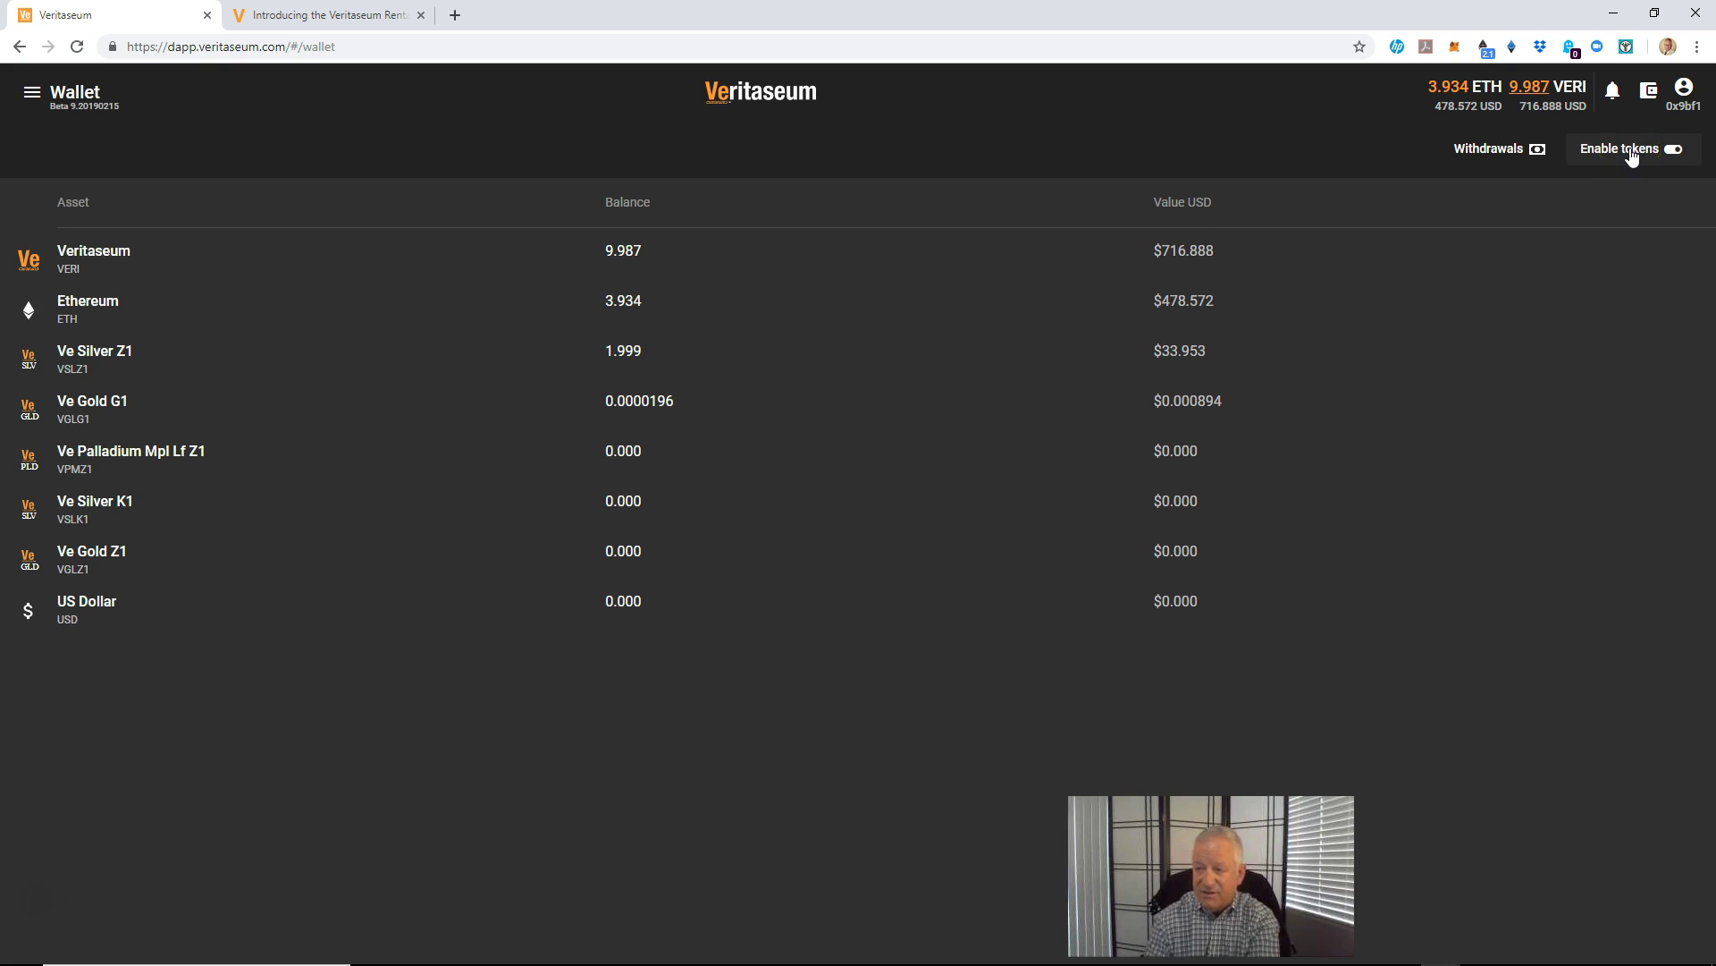
- Switch on the VPMZ1 Ve Palladium Mpl Lf Z1 token in the Enable tokens list
{"action": "left_click", "coordinate": [1631, 155]}
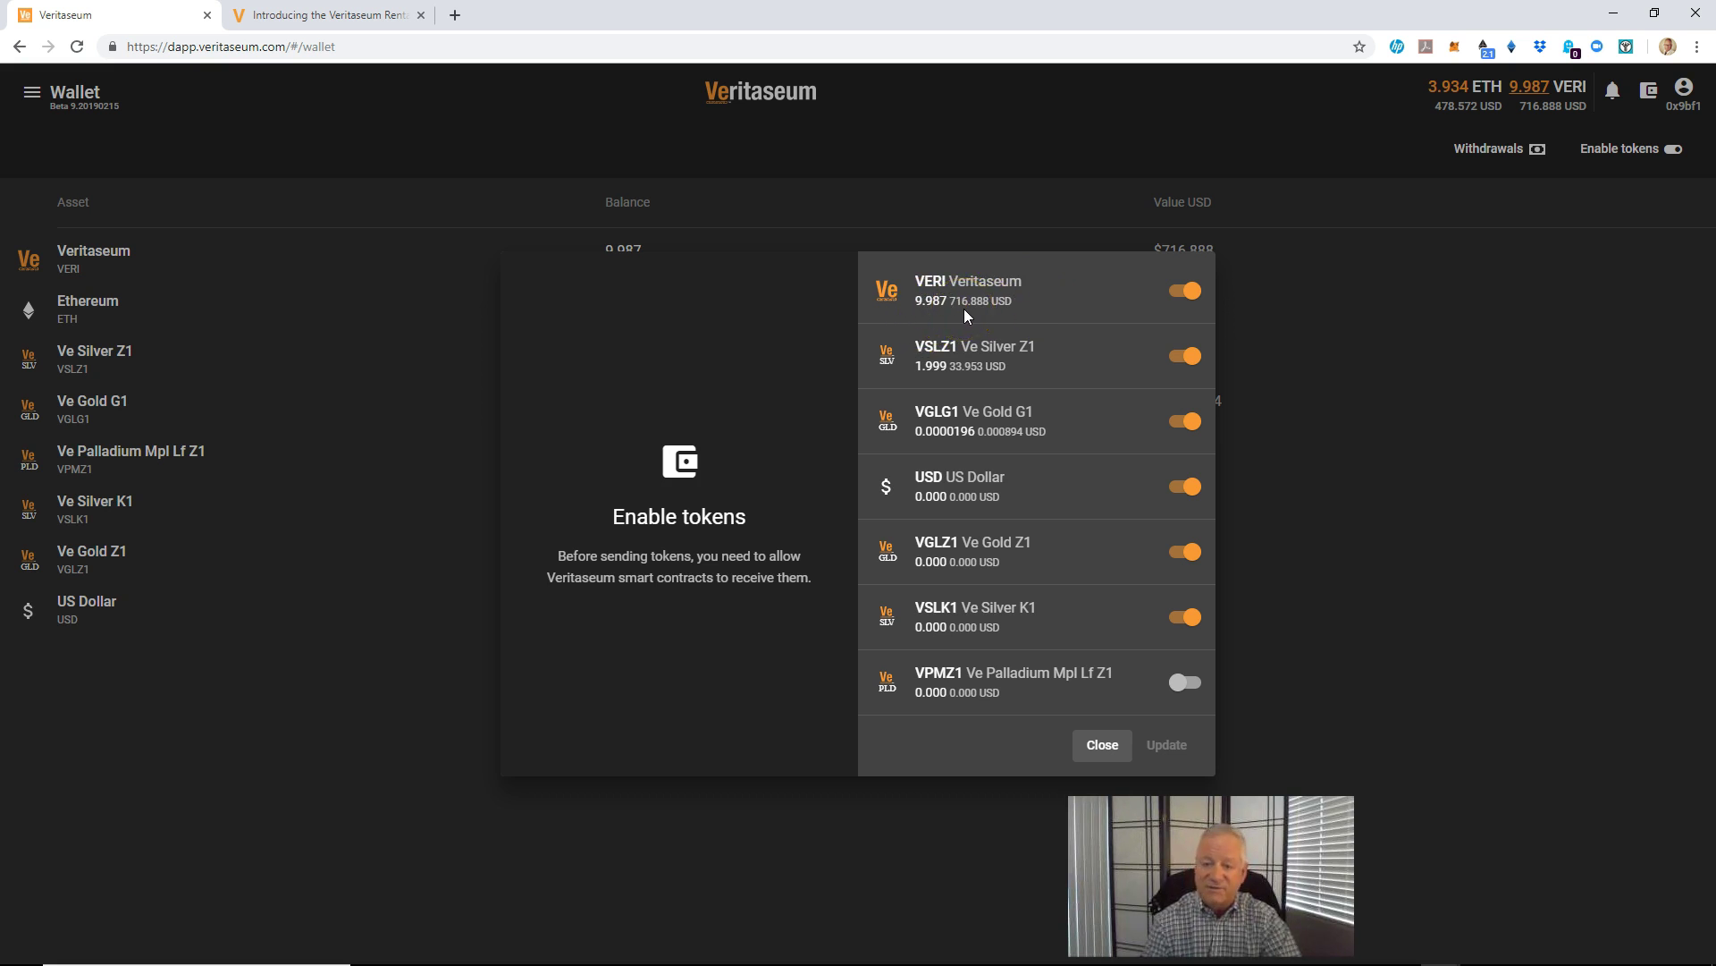
{"action": "left_click", "coordinate": [1185, 292]}
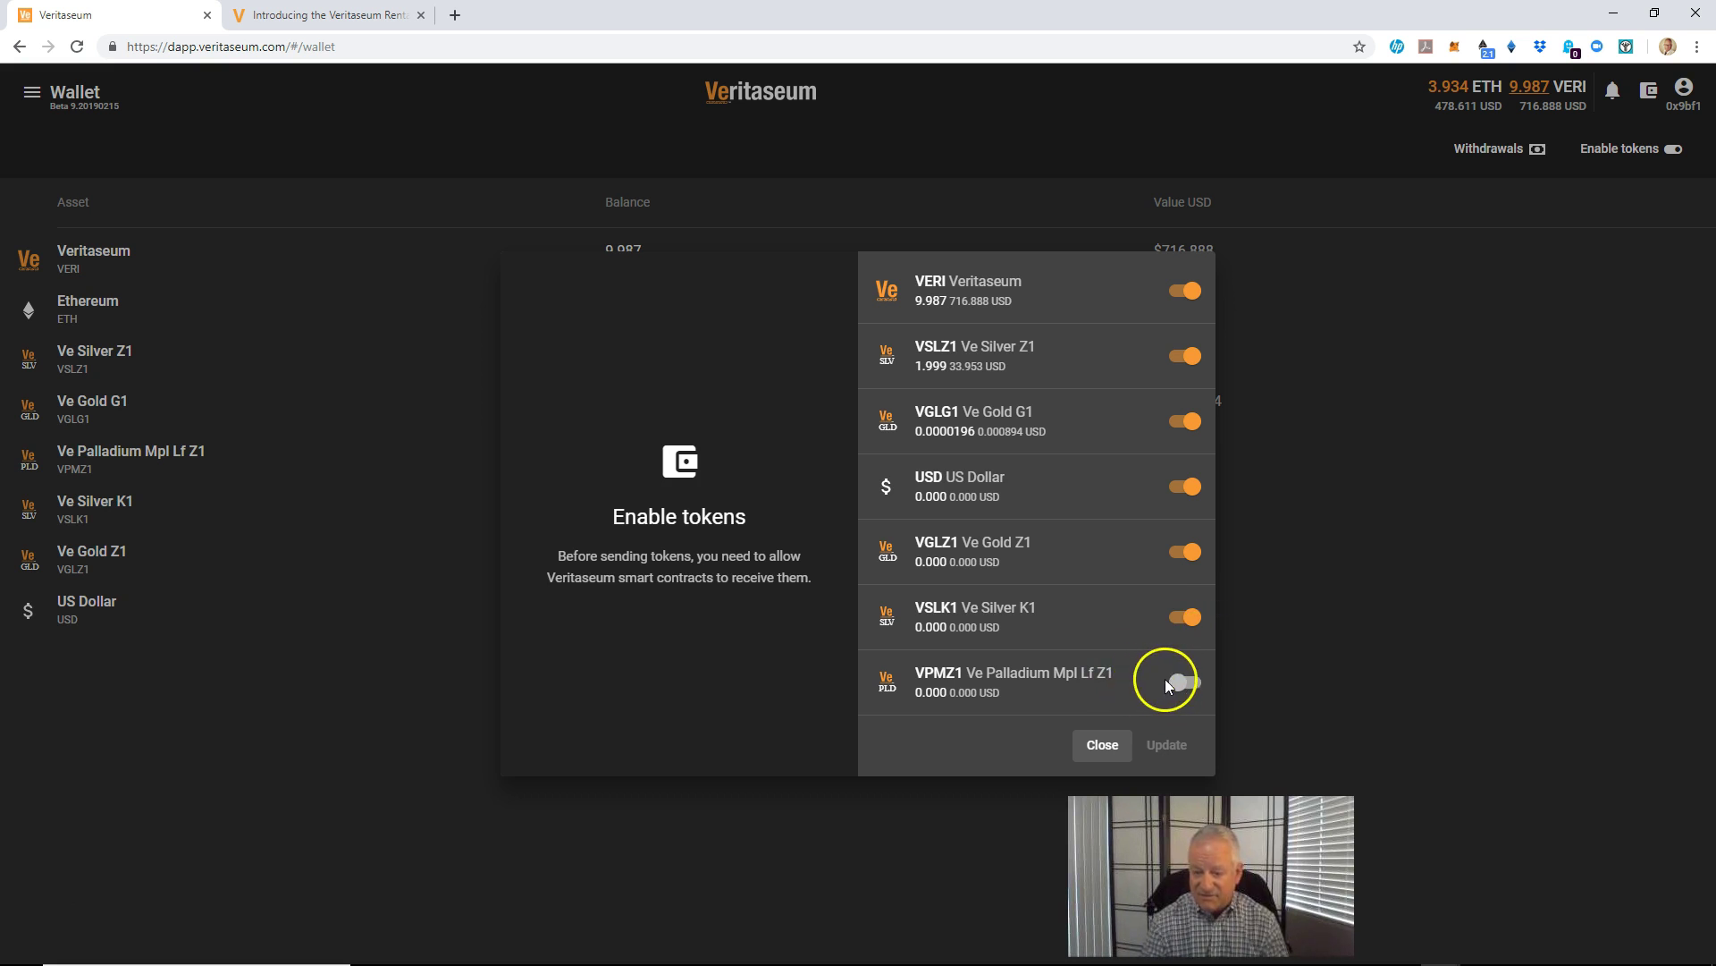
{"action": "left_click", "coordinate": [1177, 683]}
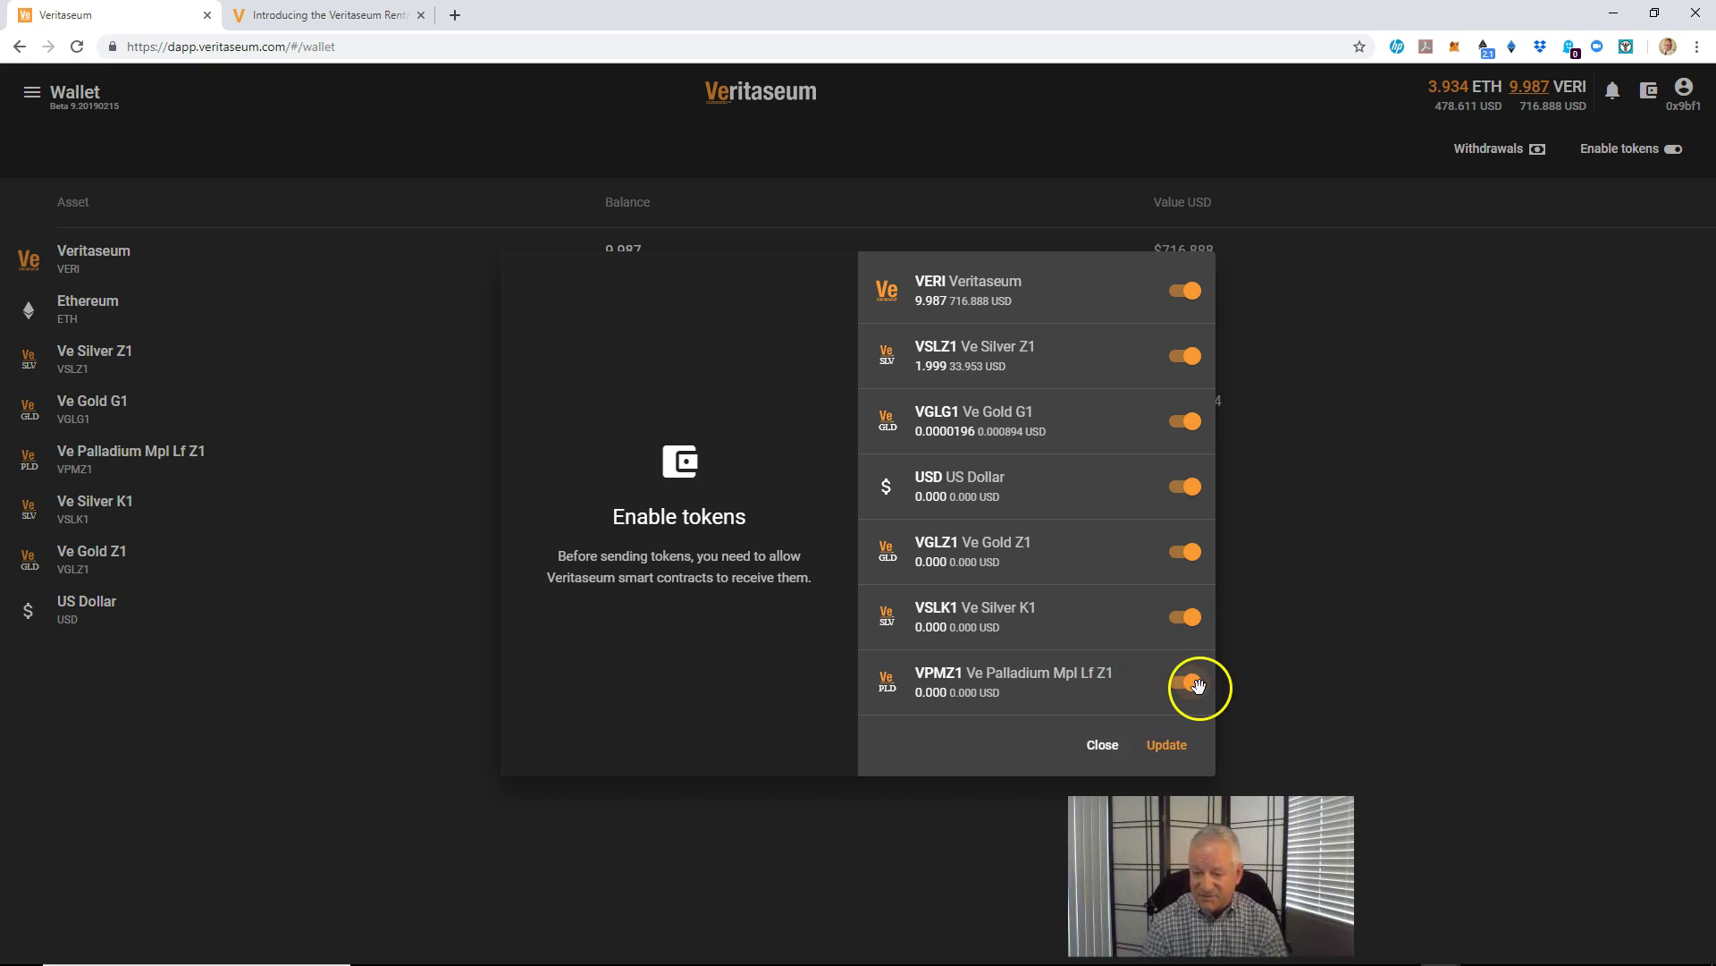
- Submit the VPMZ1 change, confirm the 100000000 VPMZ1 spending approval in MetaMask, and view it on Etherscan
{"action": "left_click", "coordinate": [1176, 742]}
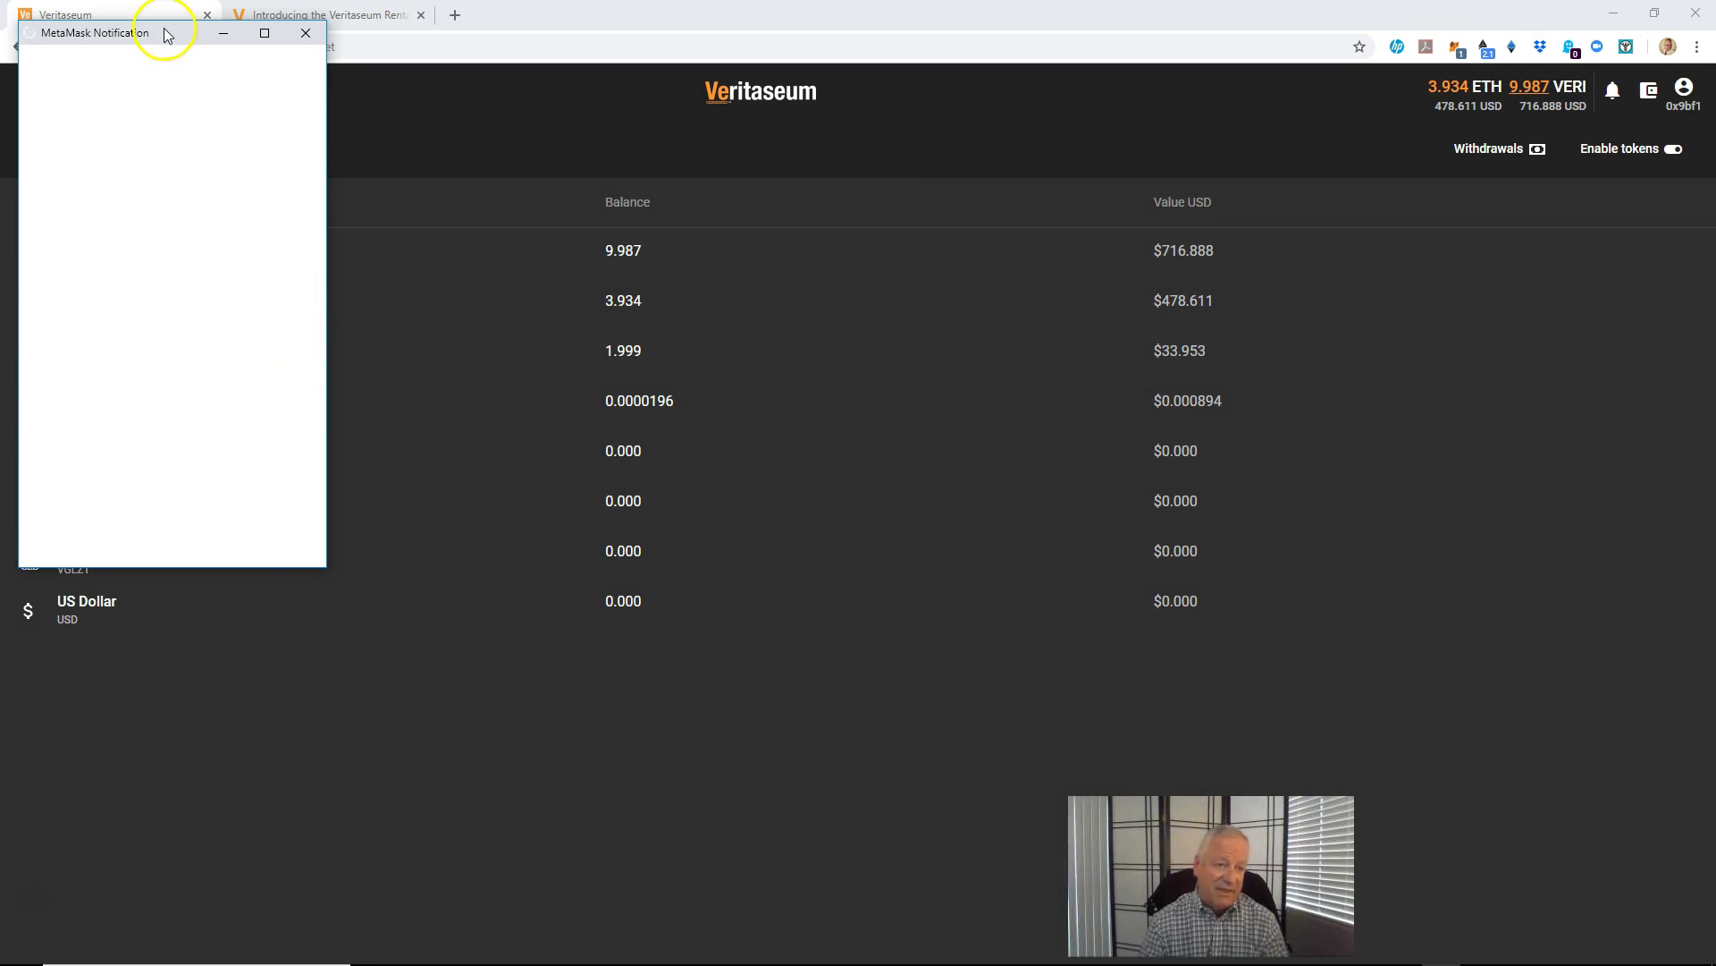
{"action": "left_click_drag", "start_coordinate": [156, 24], "coordinate": [410, 114]}
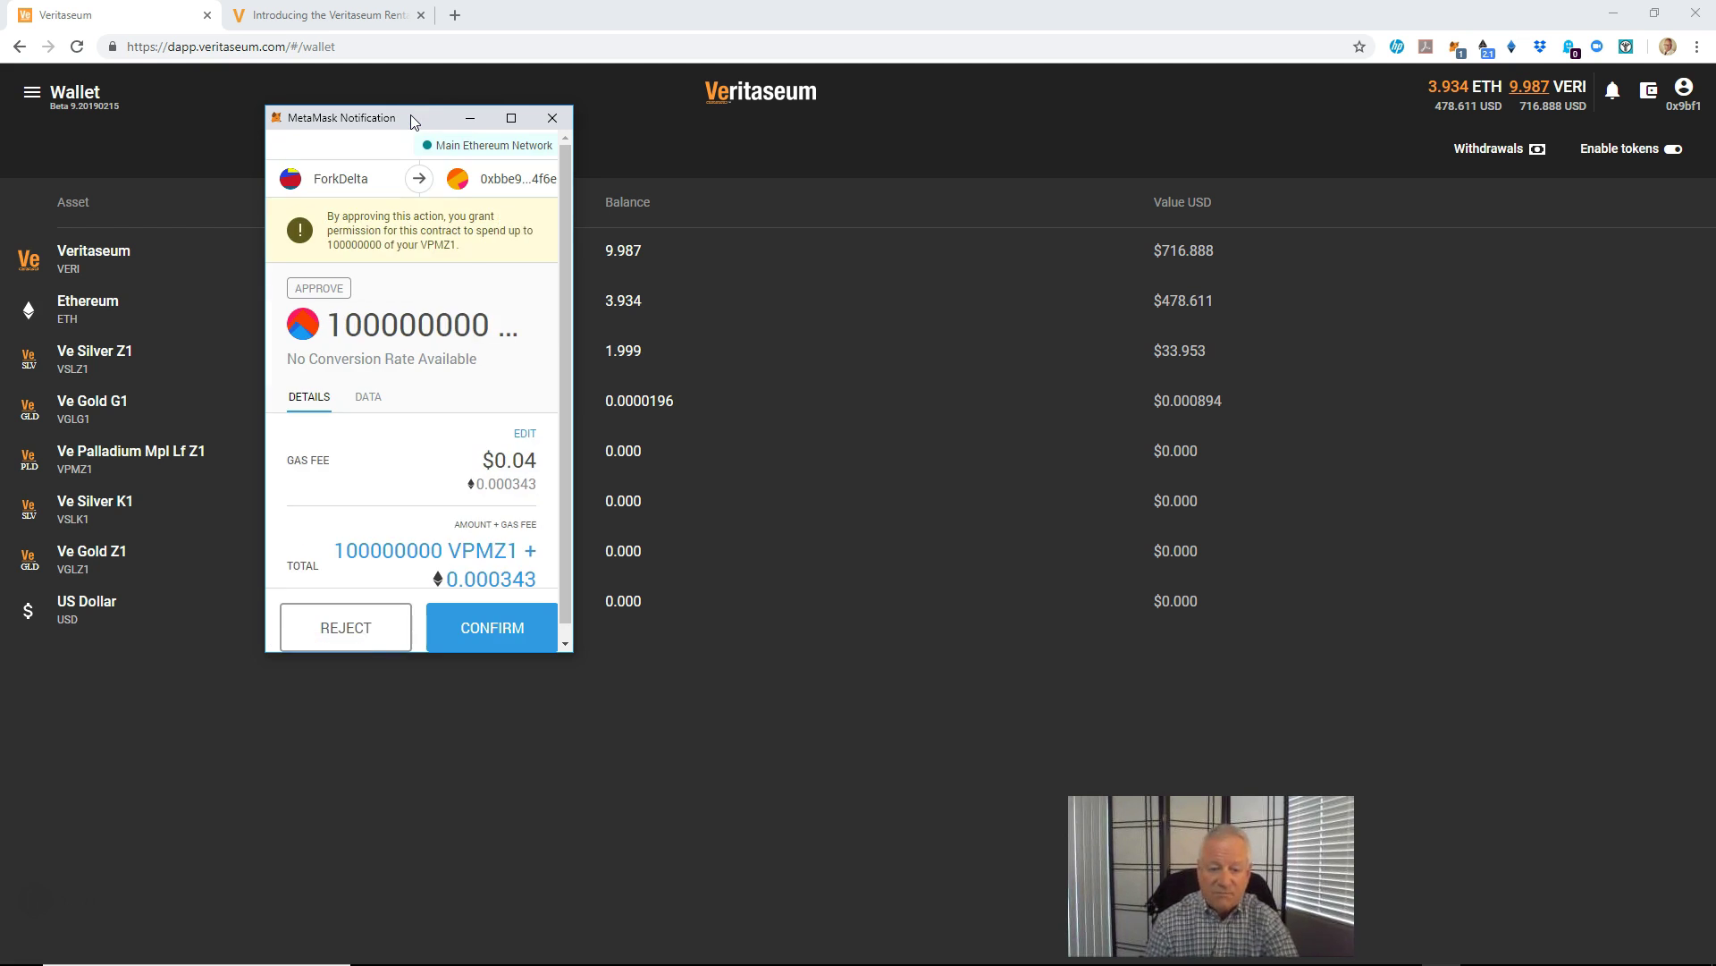
{"action": "left_click", "coordinate": [496, 641]}
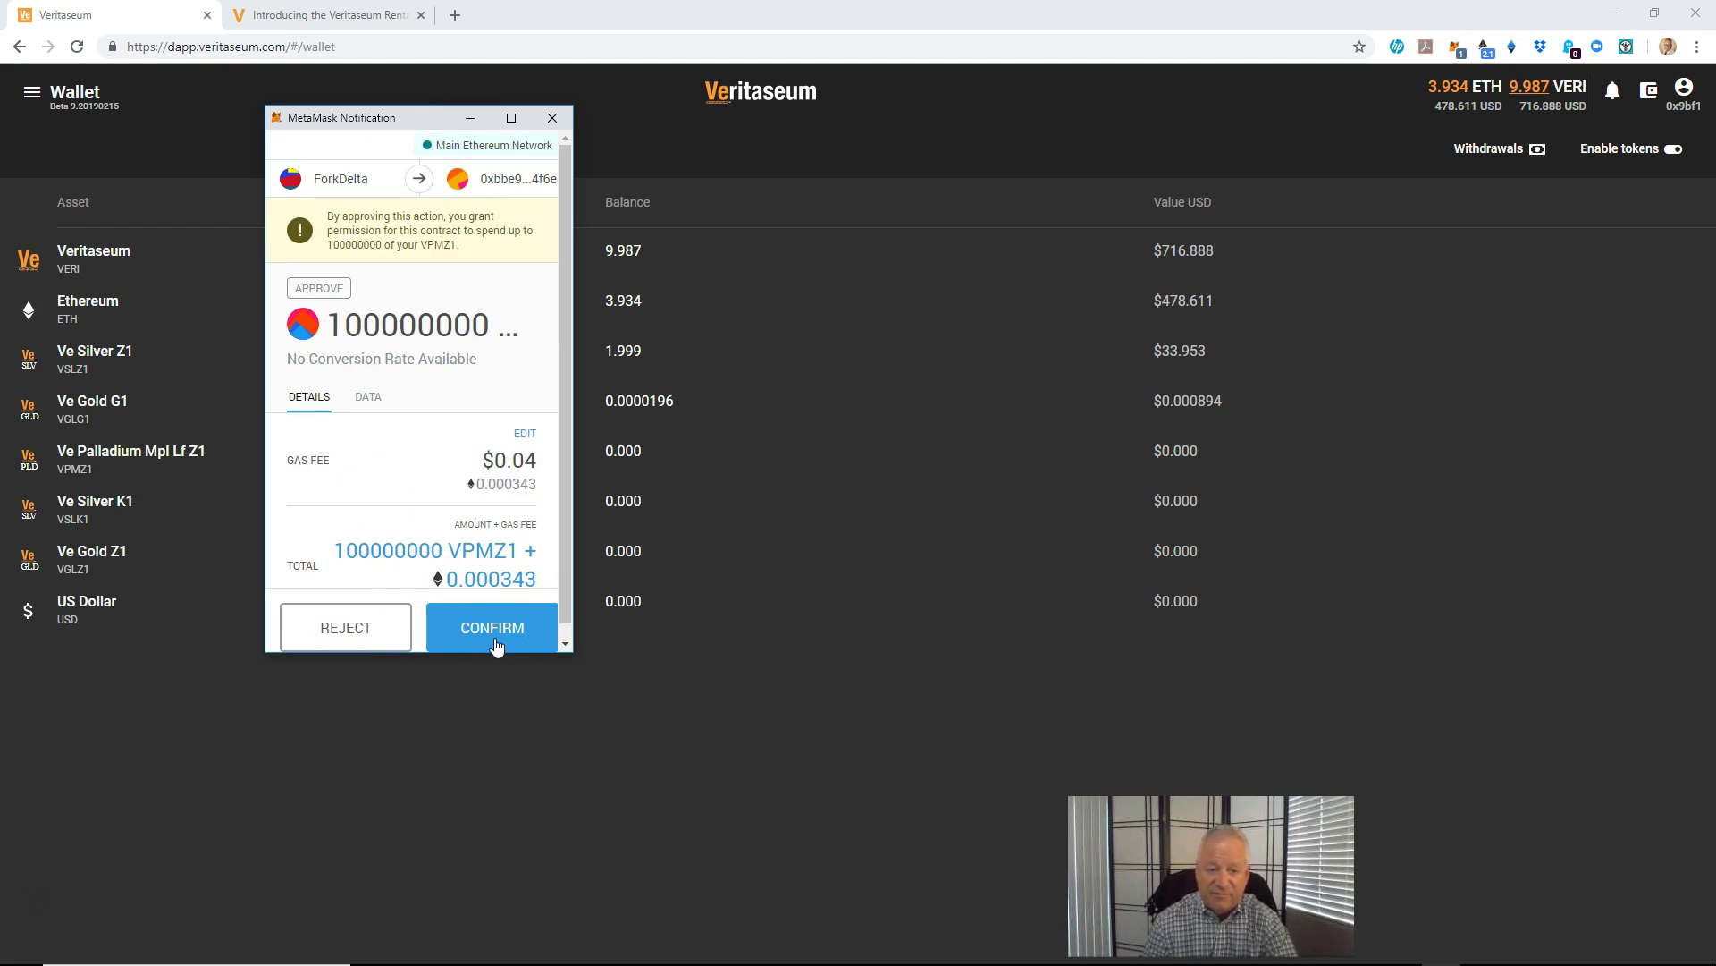
{"action": "left_click", "coordinate": [494, 637]}
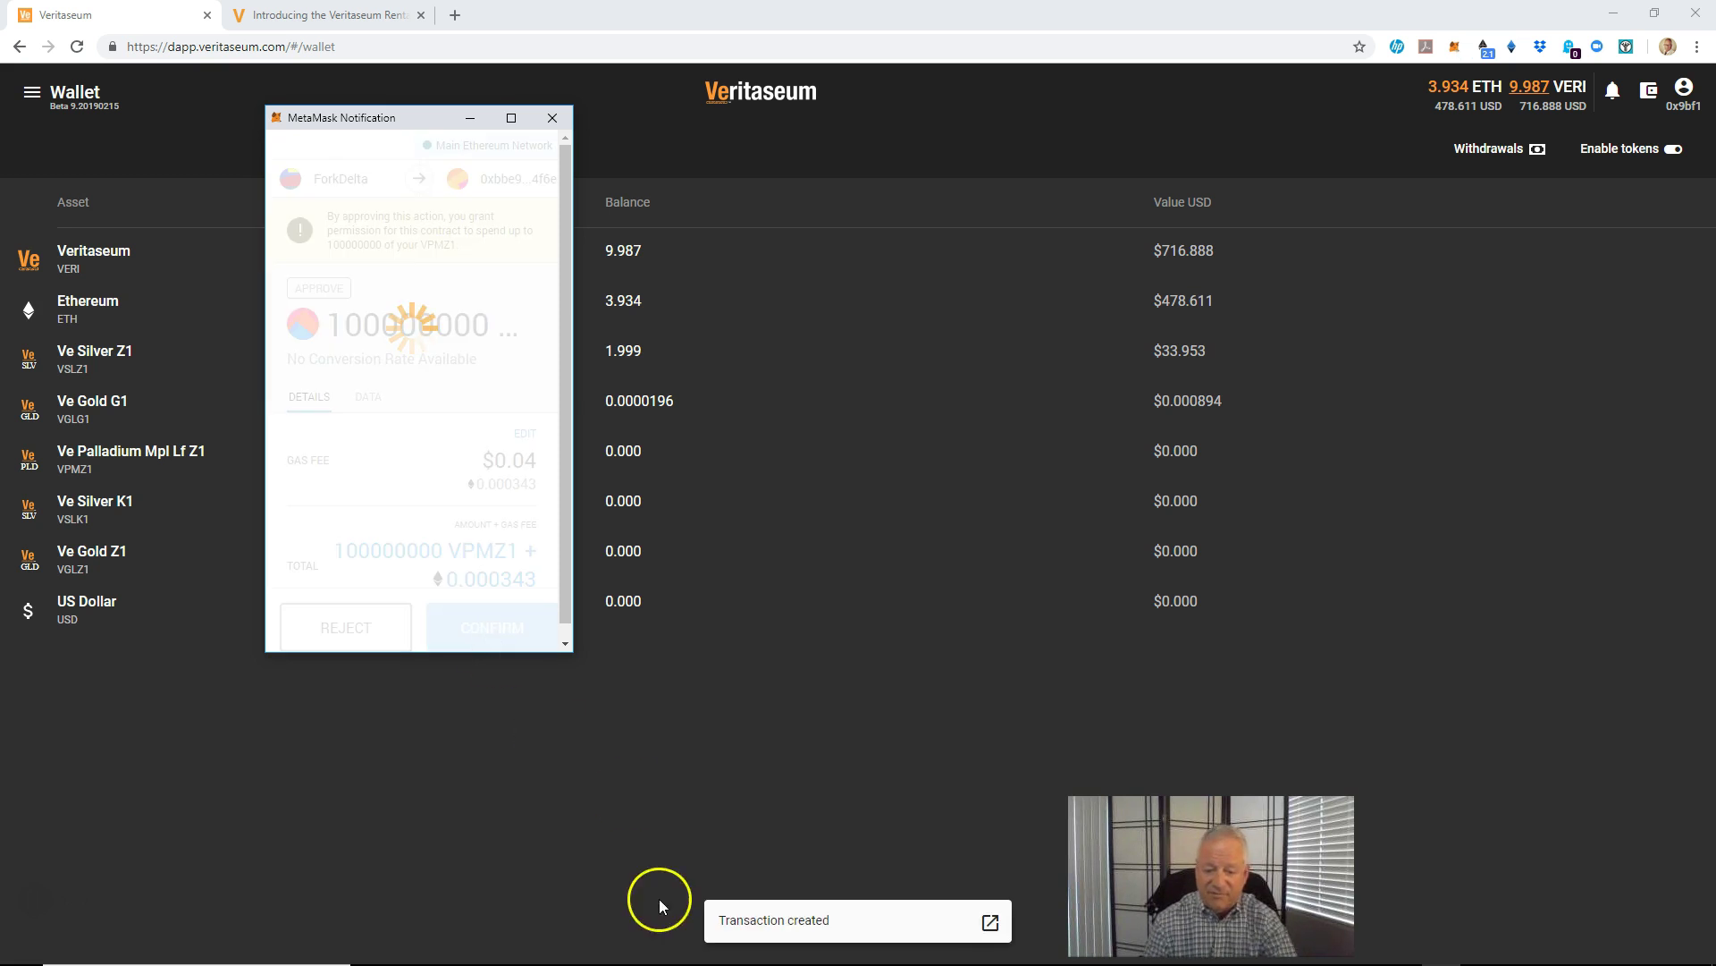
{"action": "left_click", "coordinate": [990, 922]}
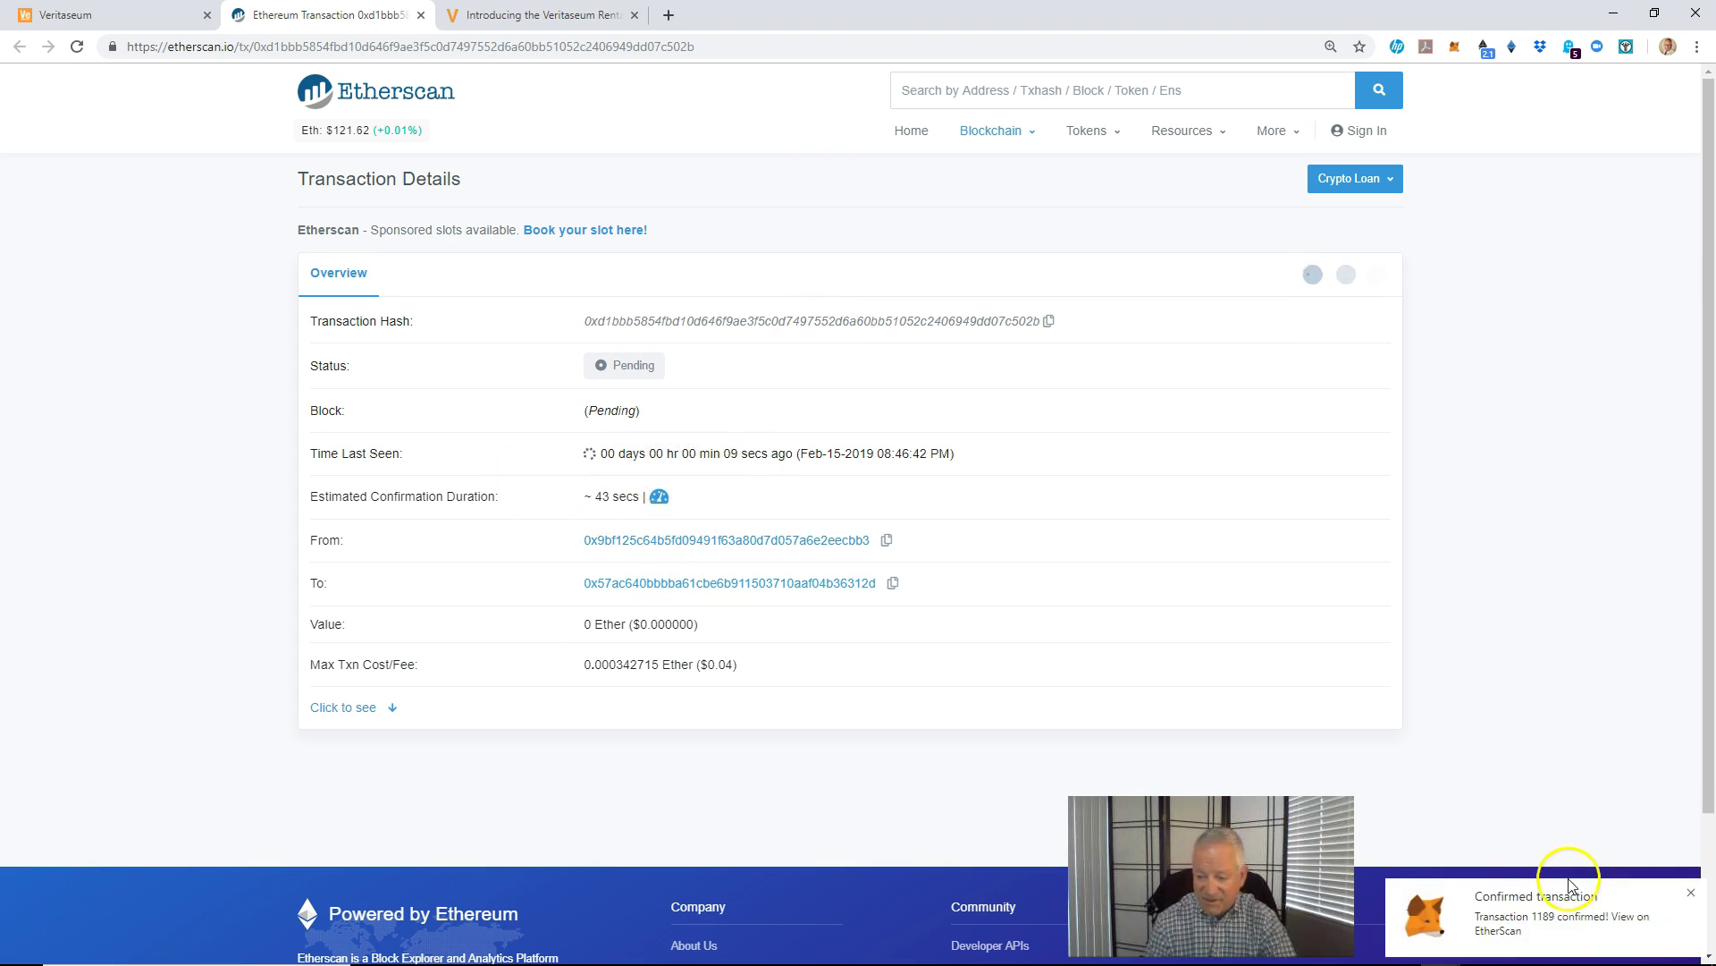
- Close the Etherscan tab and verify all seven tokens, VPMZ1 included, are enabled, returning to the Wallet
{"action": "left_click", "coordinate": [421, 14]}
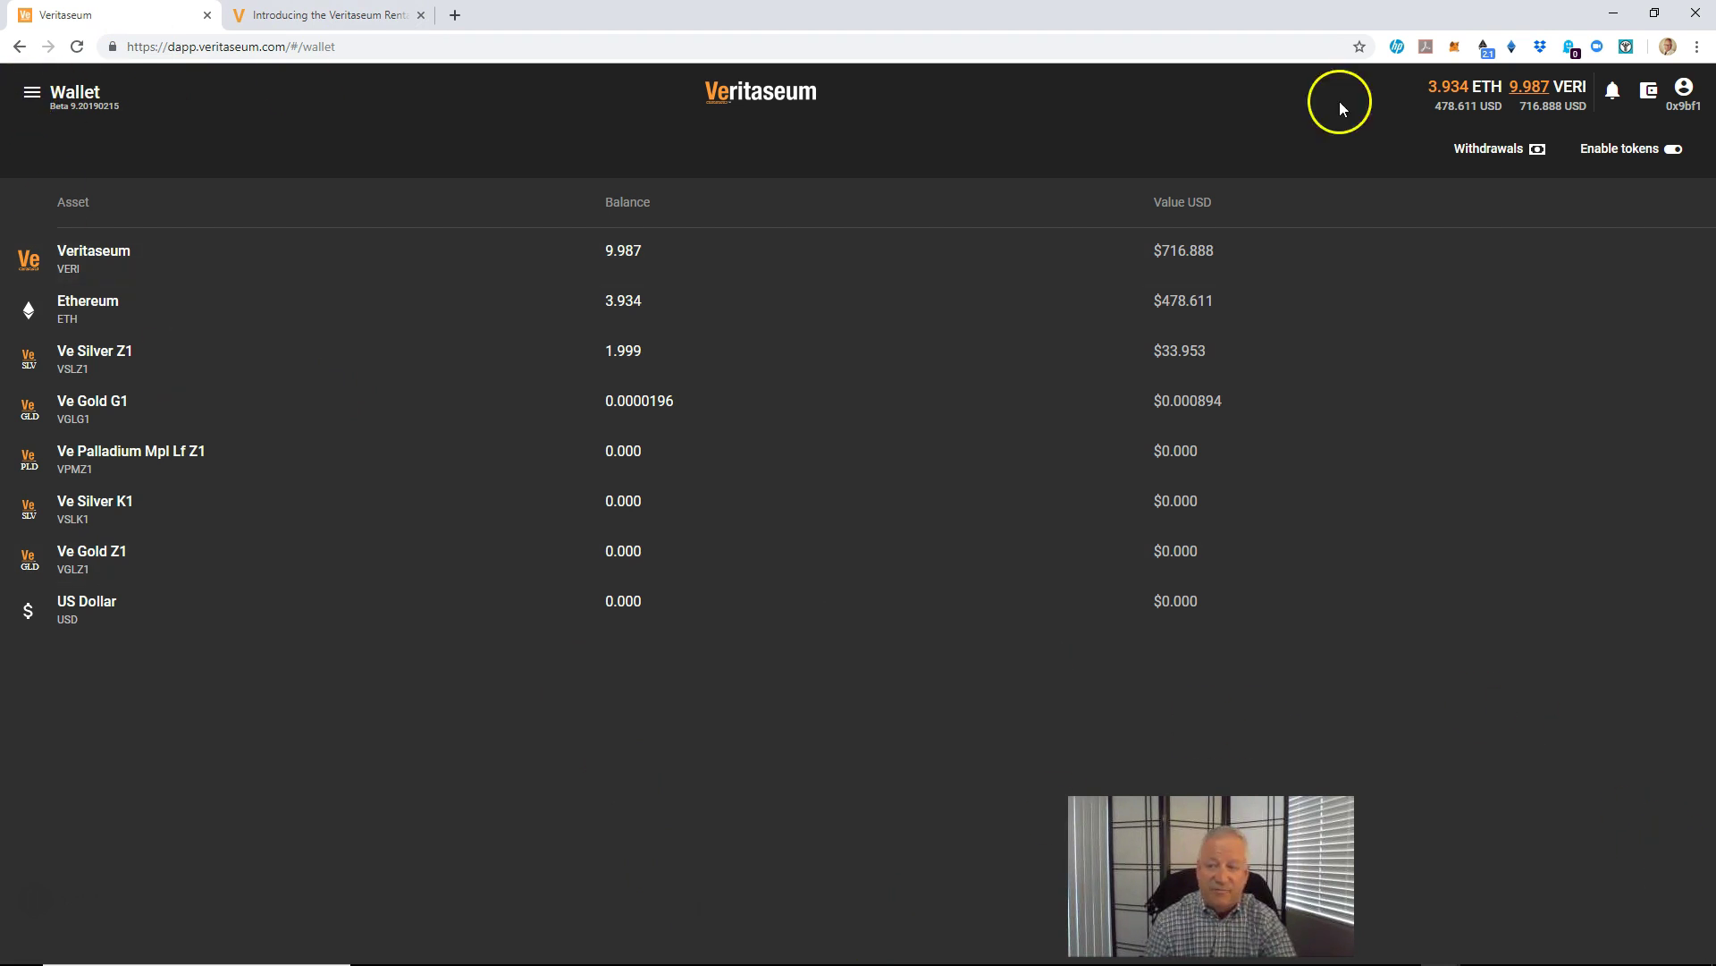
{"action": "left_click", "coordinate": [1633, 152]}
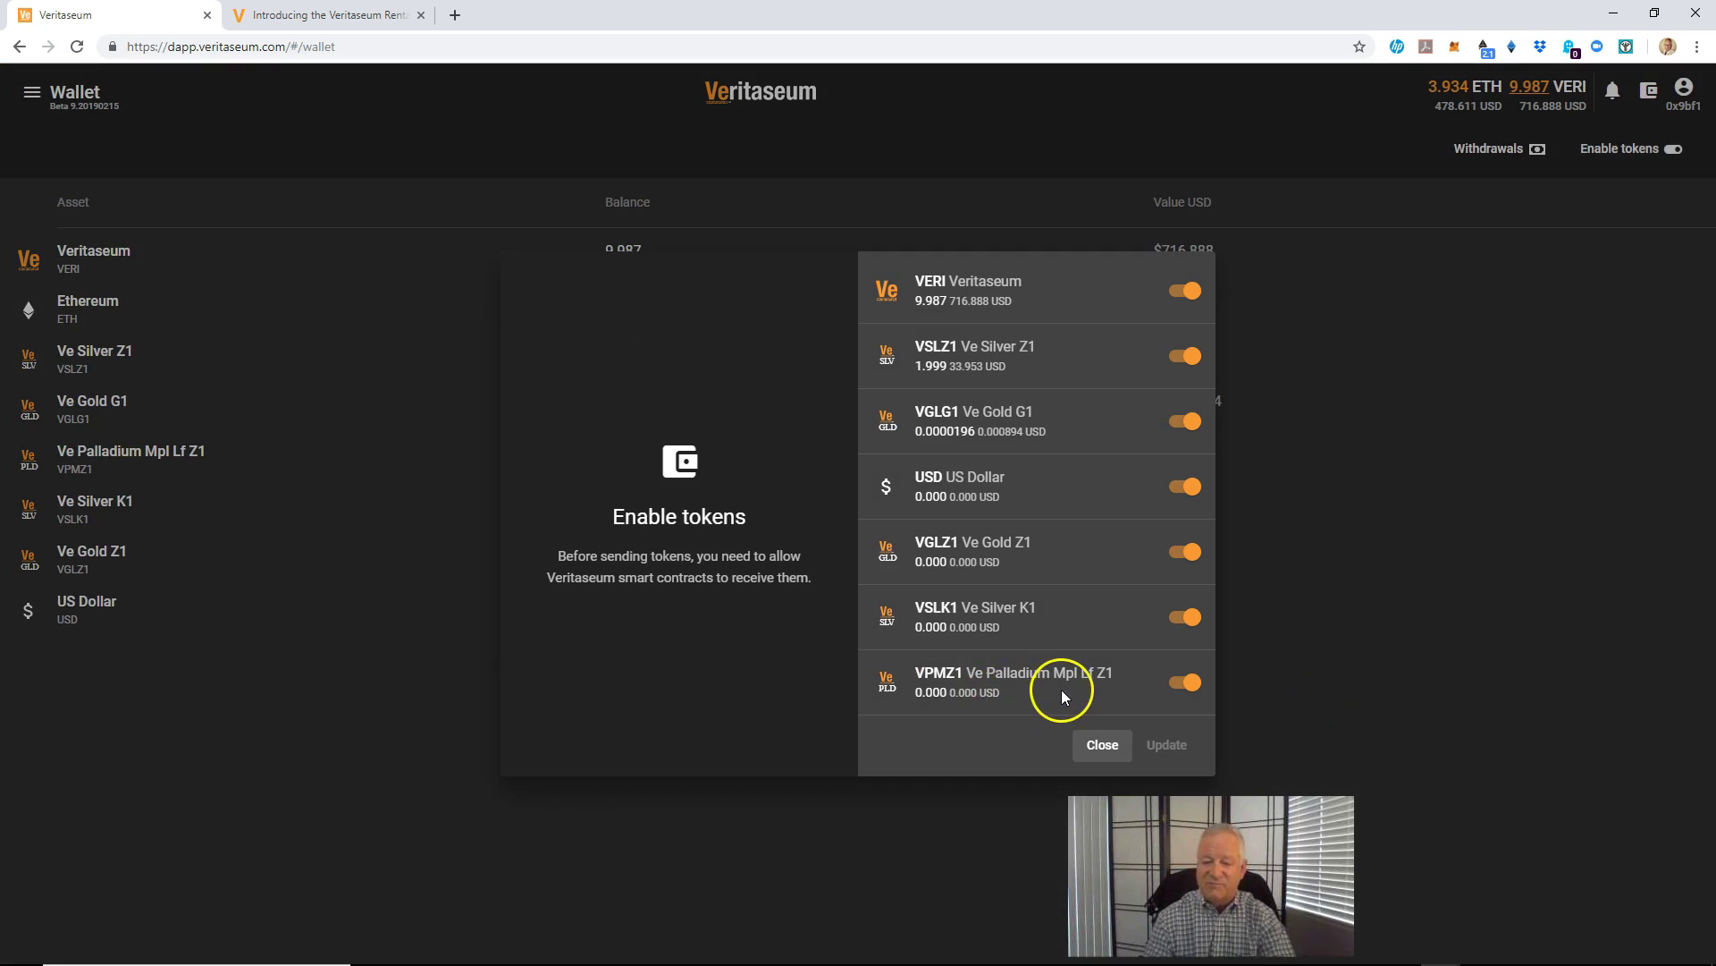
{"action": "left_click", "coordinate": [1102, 746]}
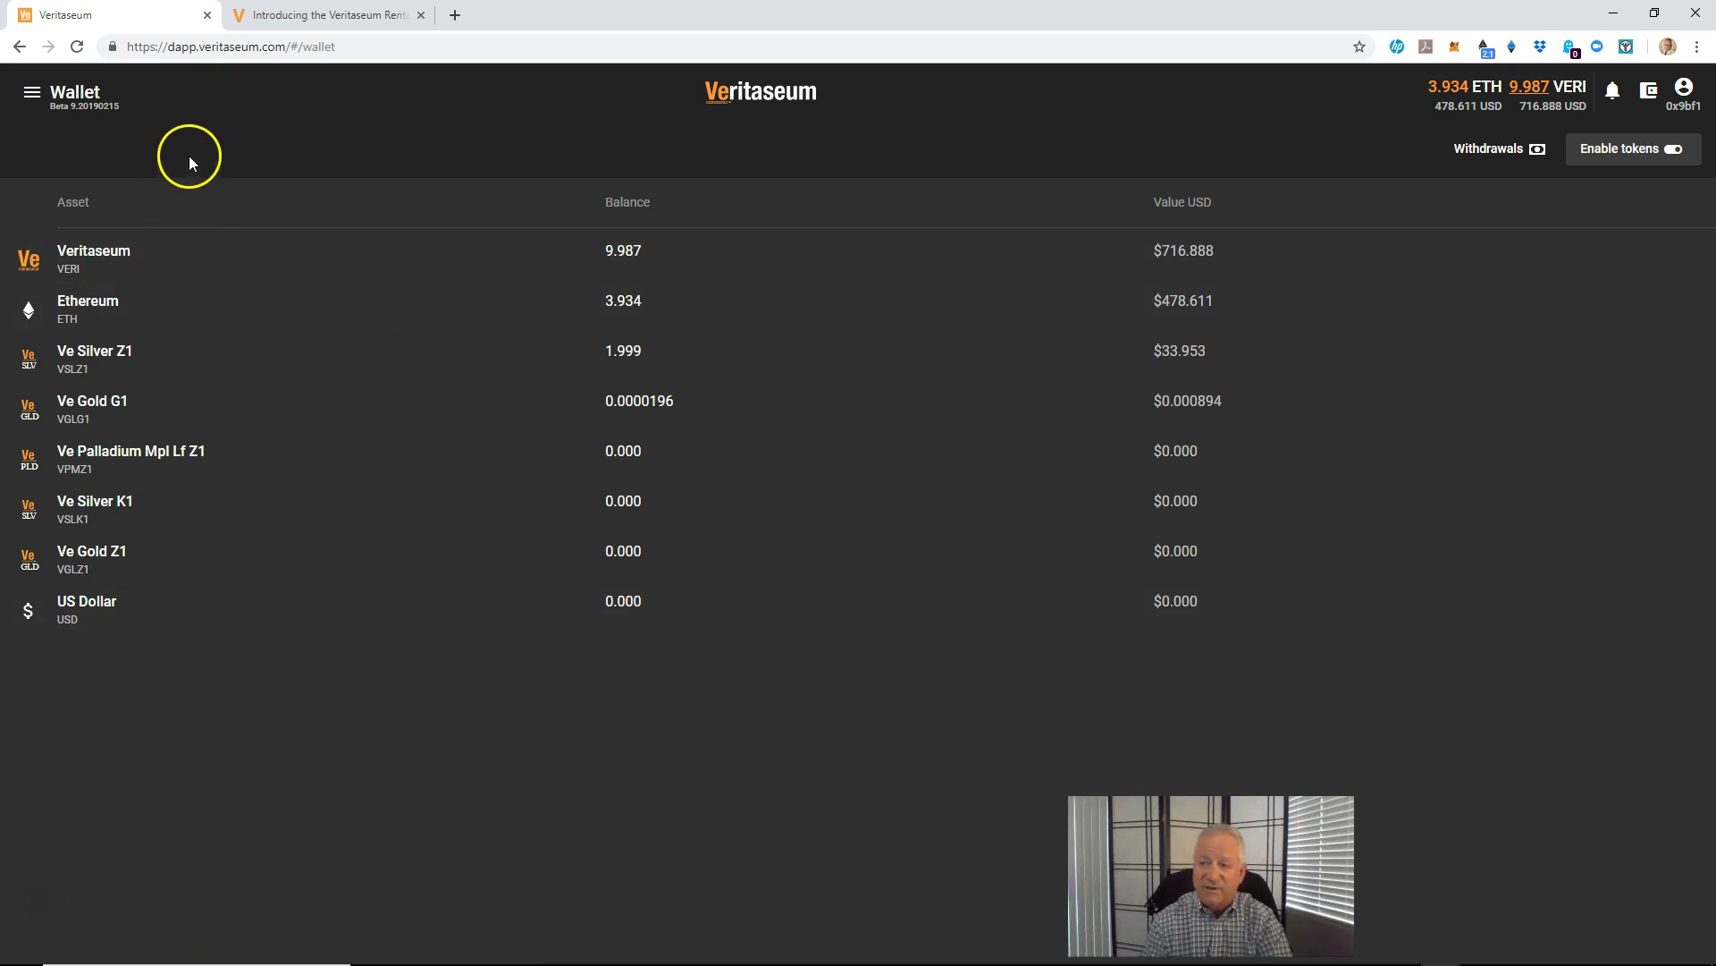
{"action": "left_click", "coordinate": [31, 94]}
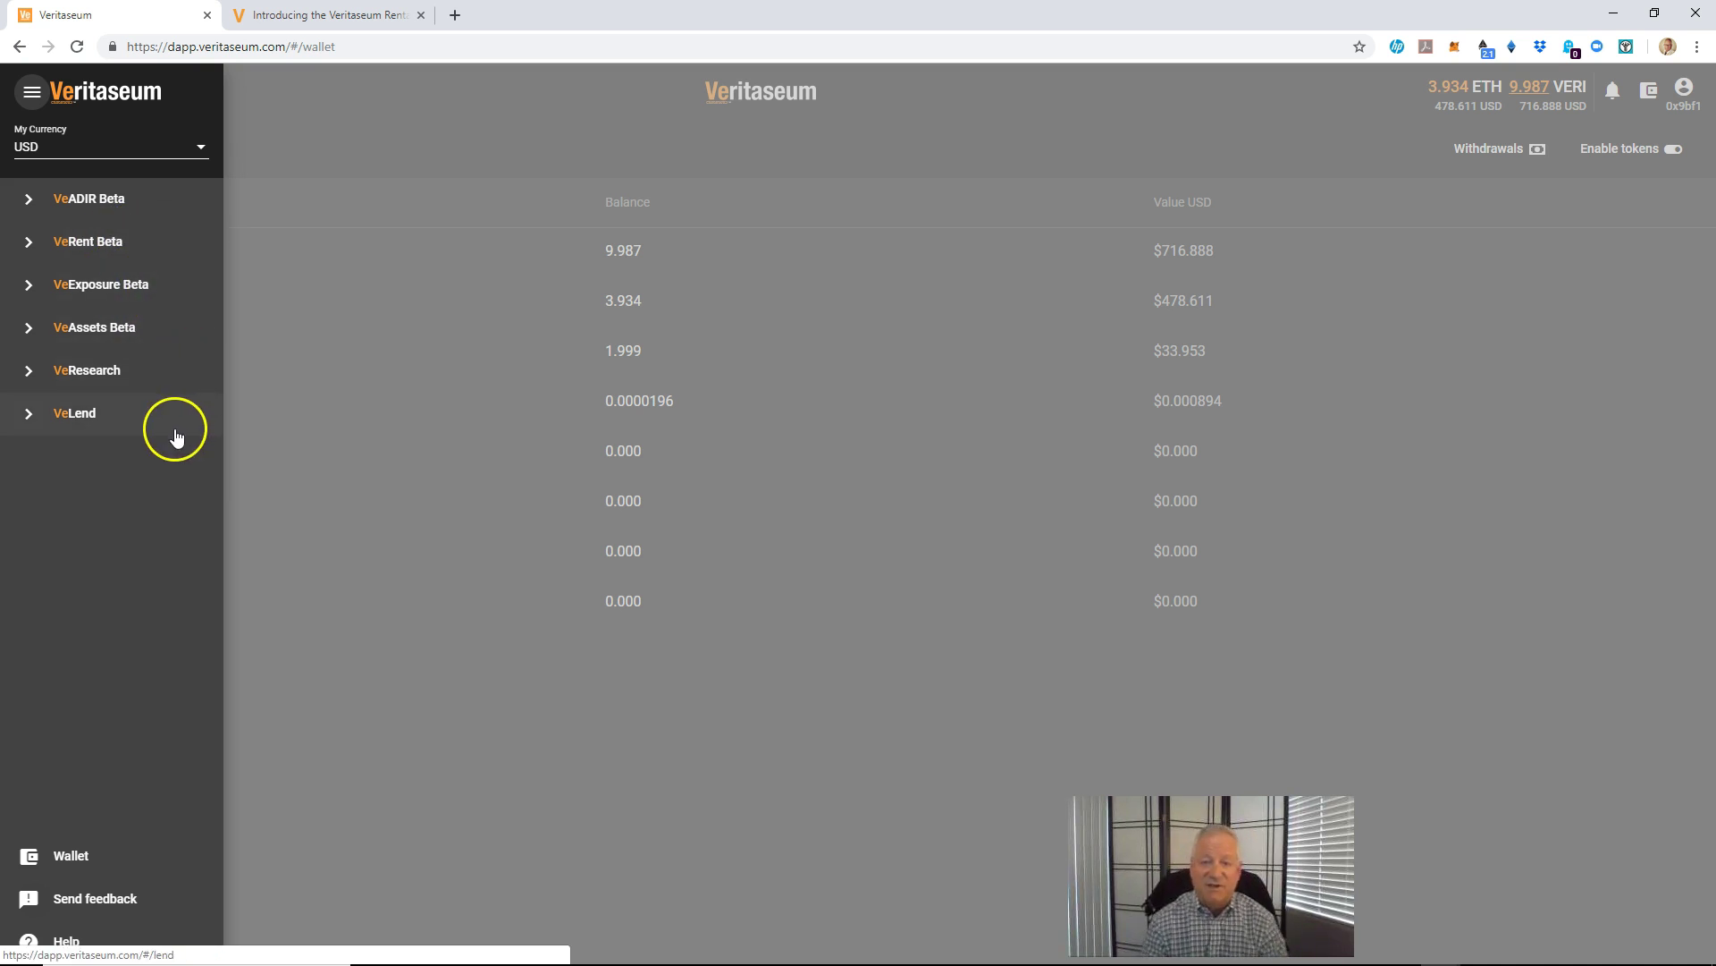
- Return to the wallet and open the VERI token's send panel amount field
{"action": "left_click", "coordinate": [277, 458]}
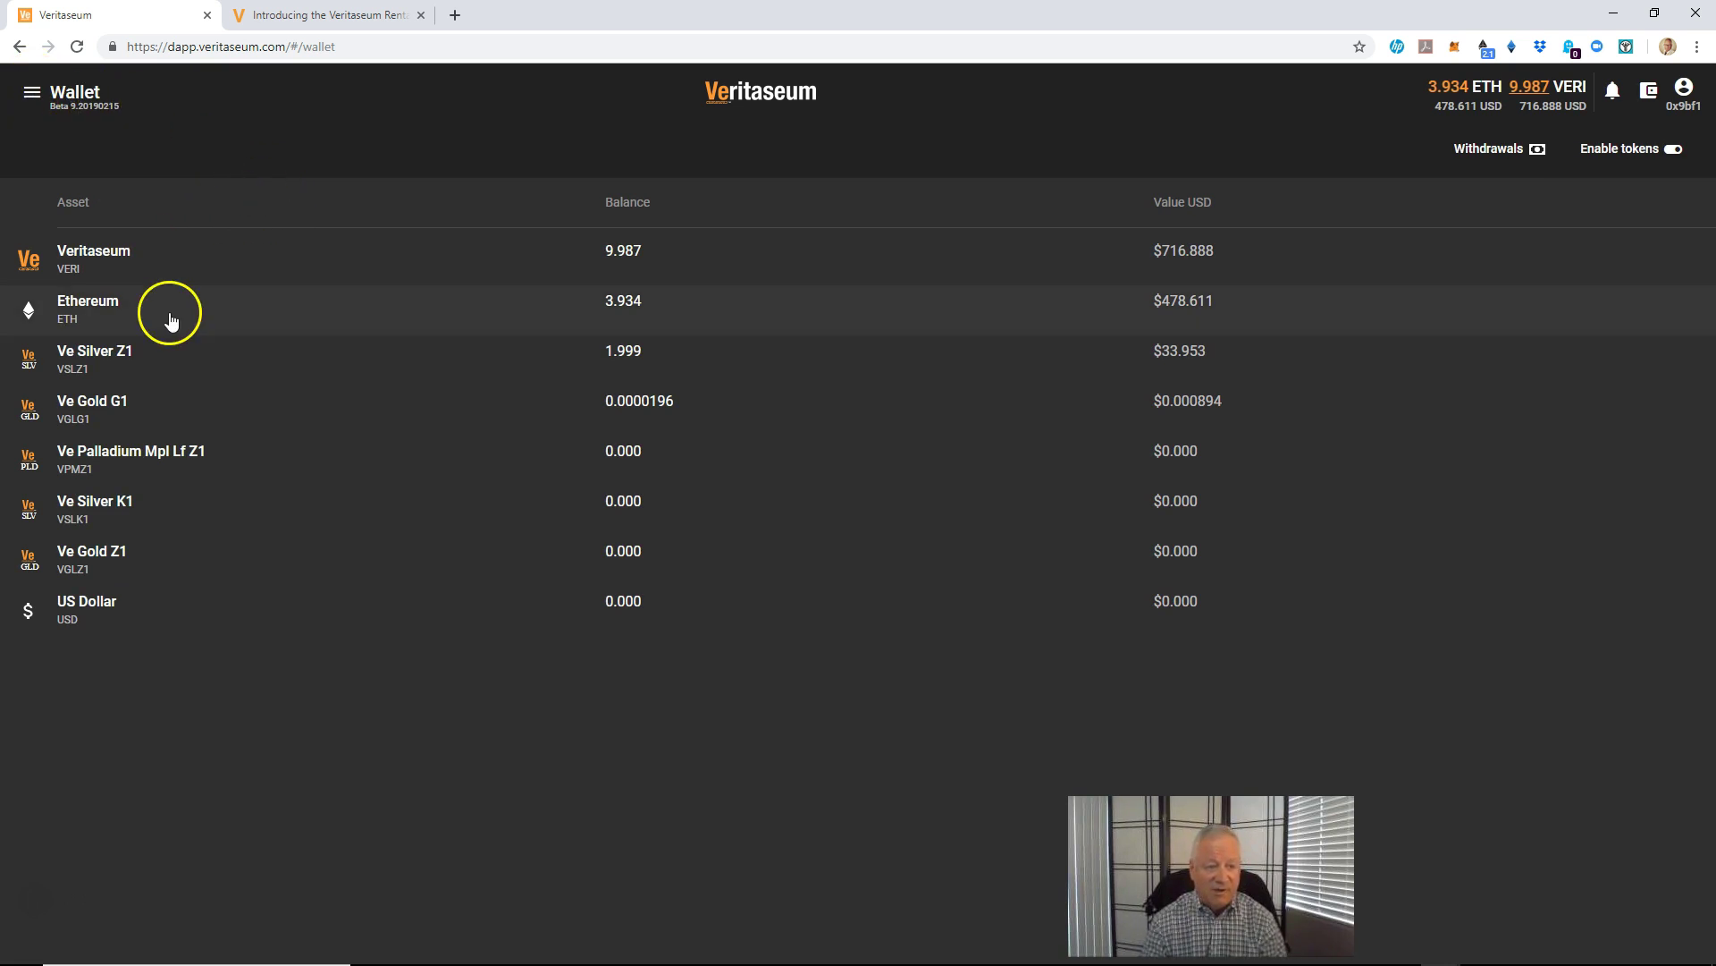
{"action": "left_click", "coordinate": [144, 273]}
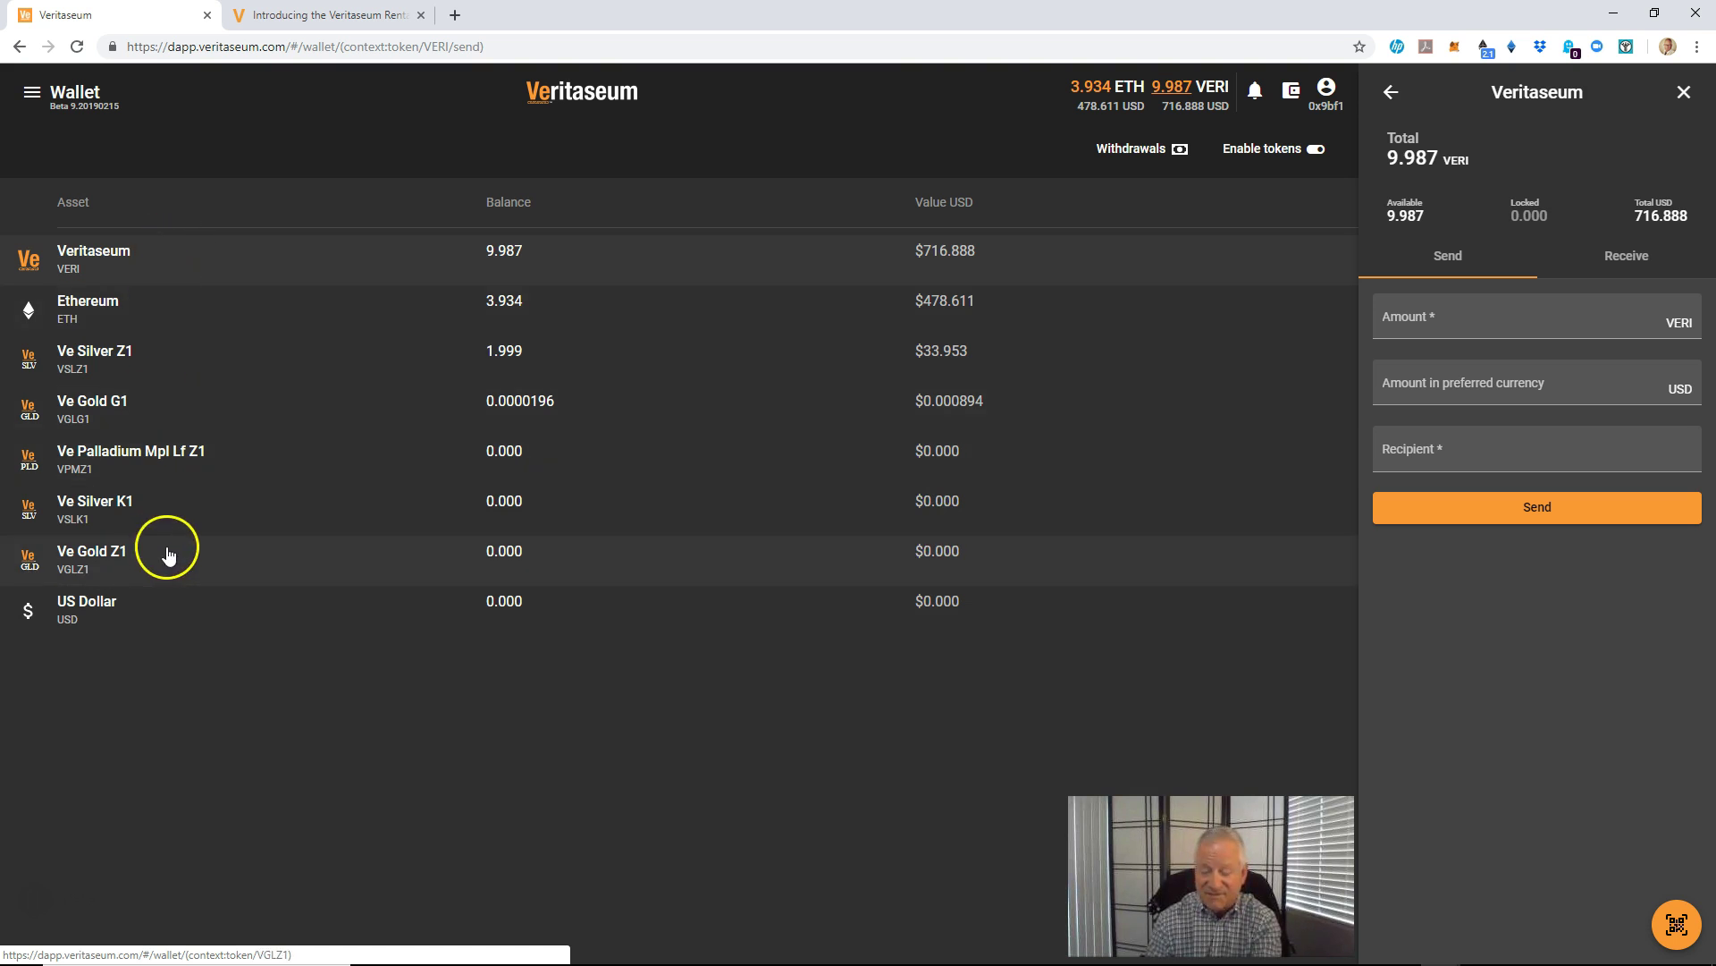
{"action": "left_click", "coordinate": [1478, 312]}
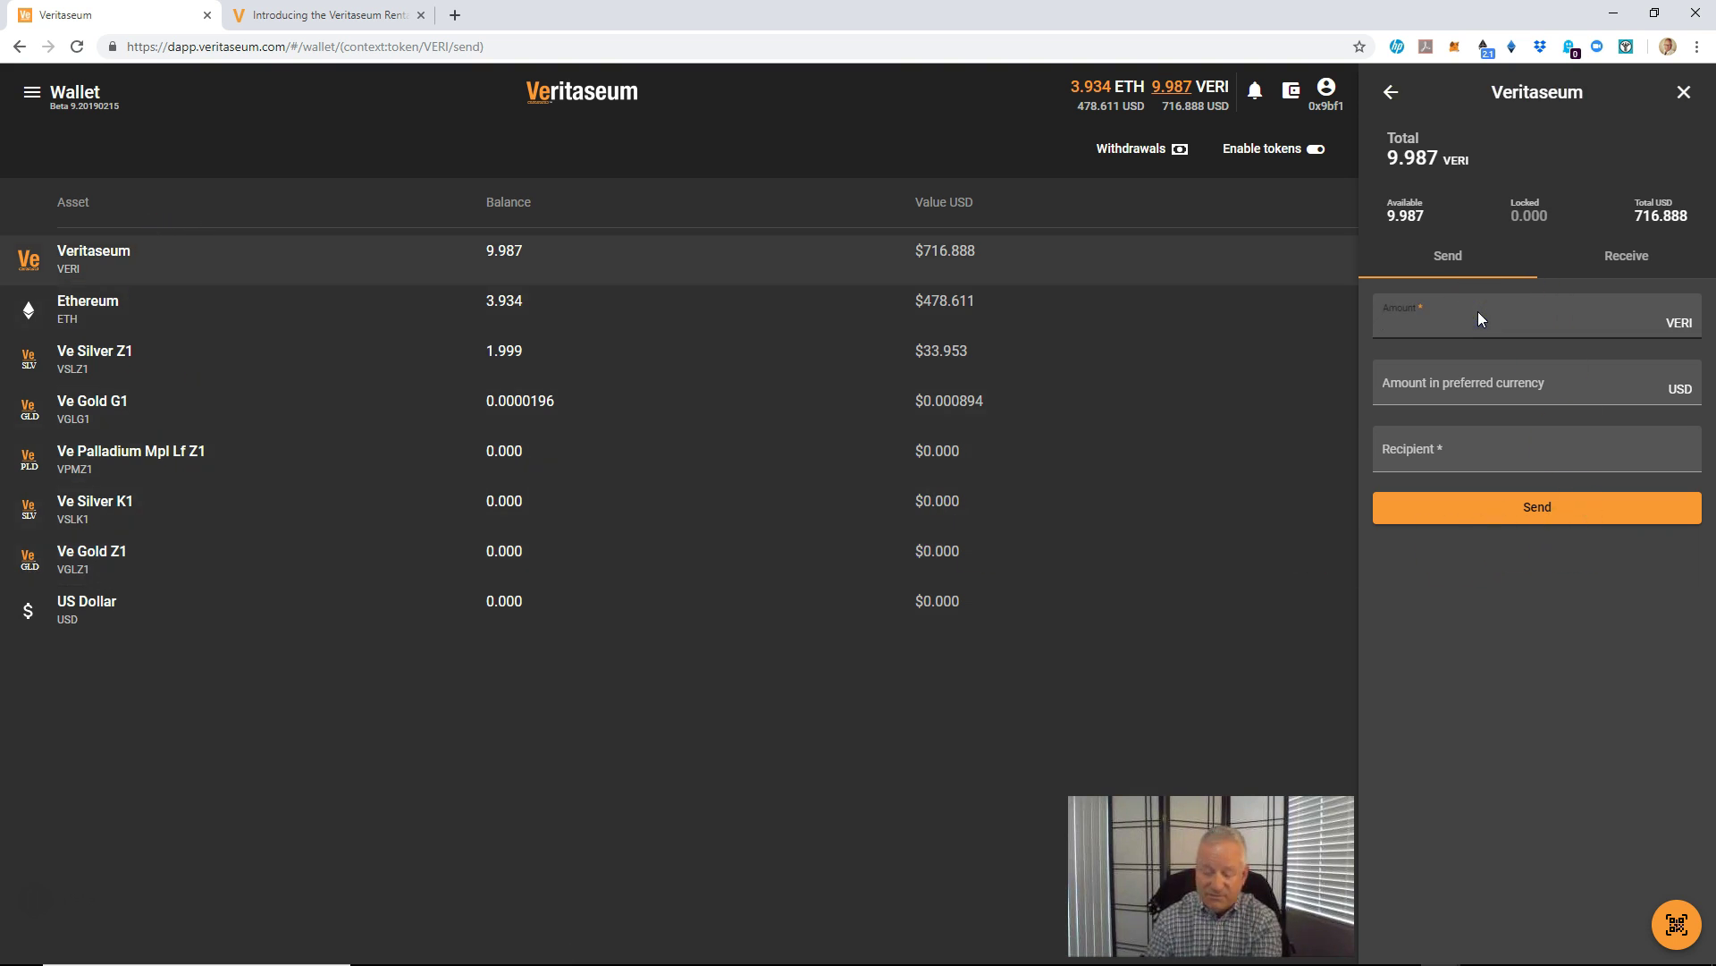
- Open Ve Silver Z1 and enter a send amount of 1 VSLZ1 (16.982 USD), leaving Recipient blank
{"action": "left_click", "coordinate": [165, 362]}
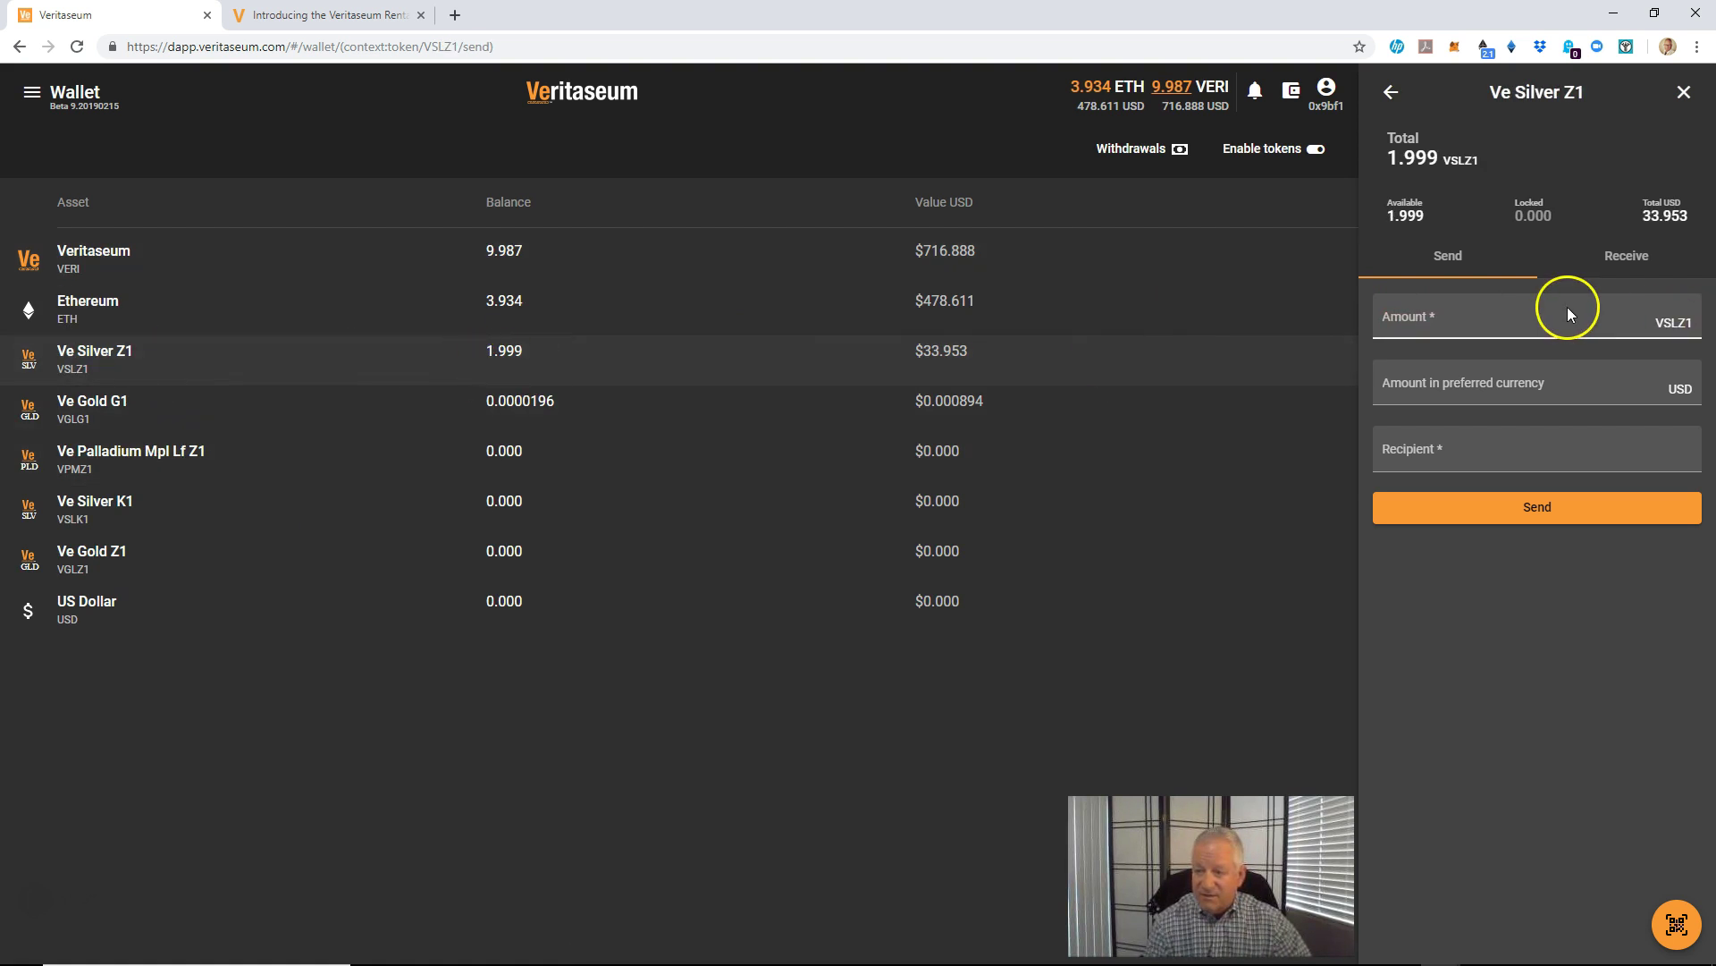
{"action": "left_click", "coordinate": [1509, 326]}
{"action": "type", "text": "1"}
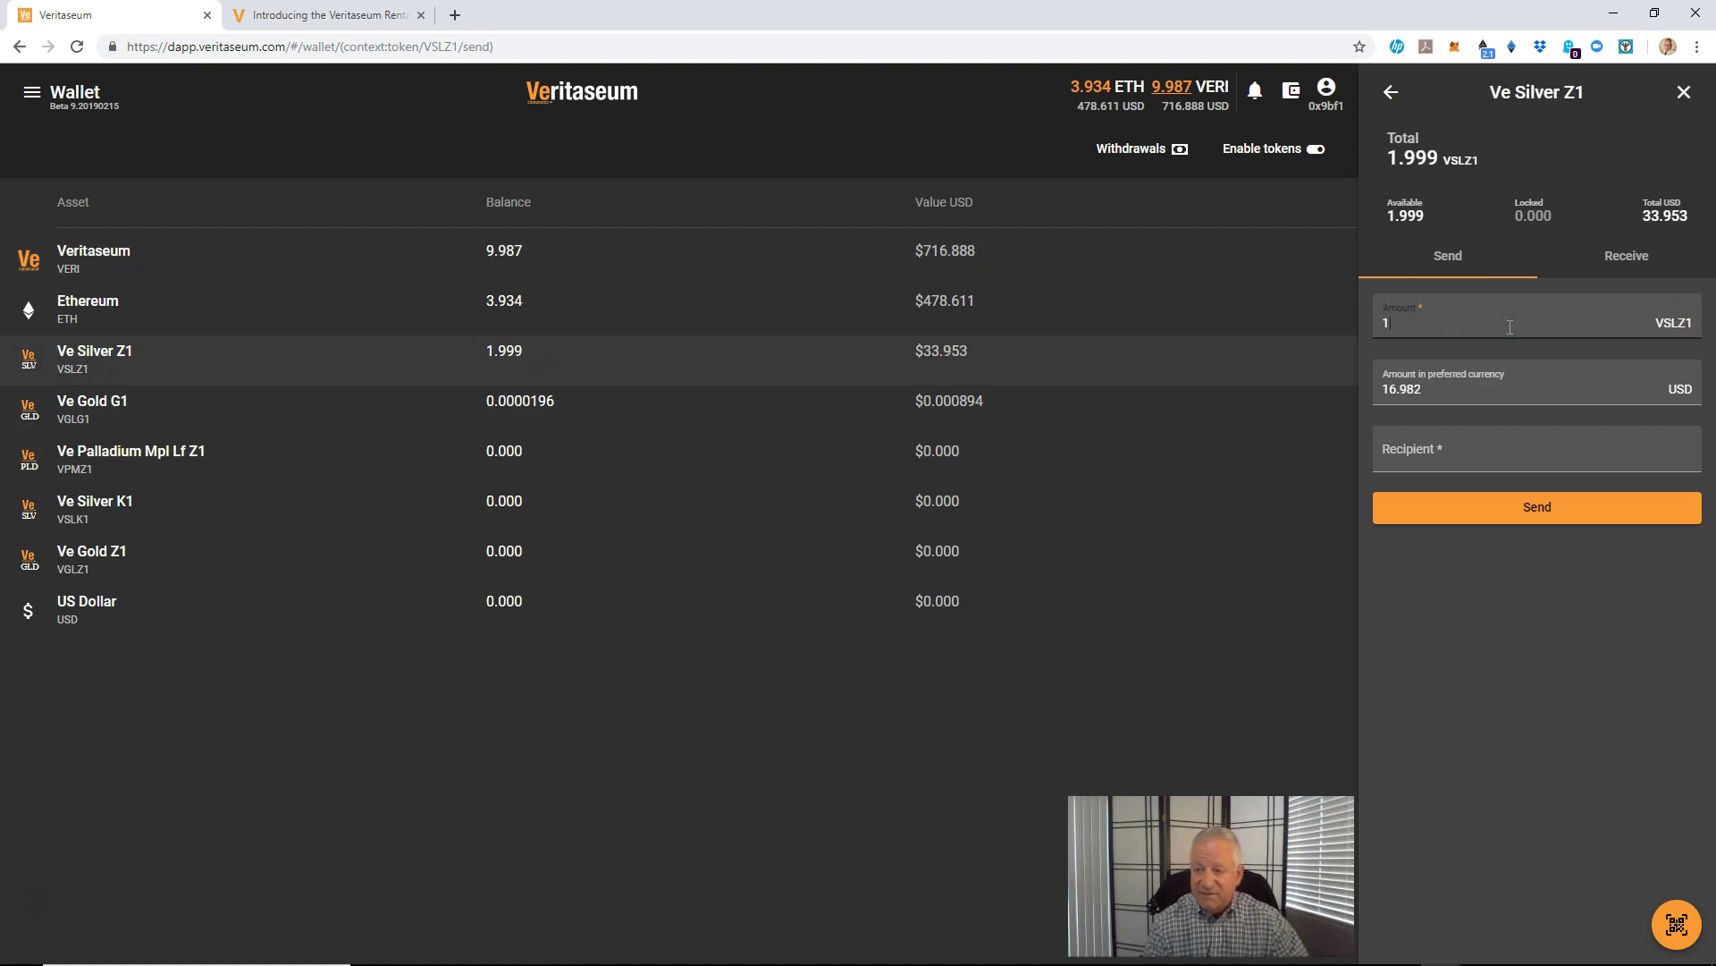
{"action": "left_click", "coordinate": [1686, 360]}
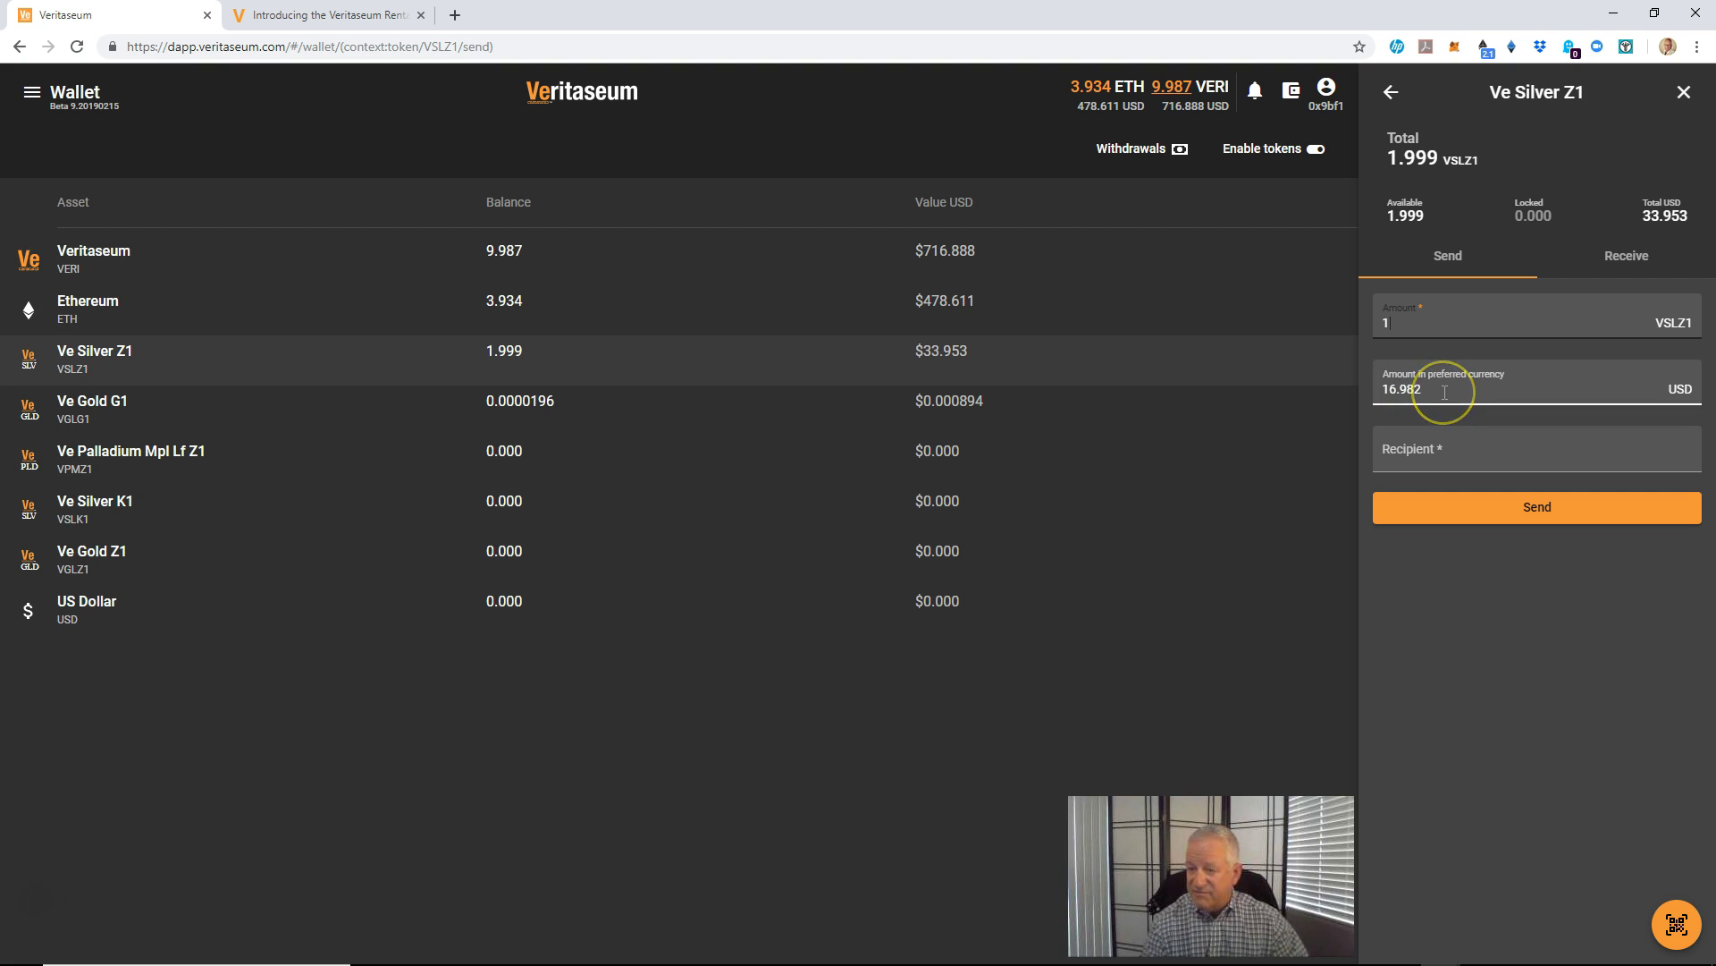
{"action": "left_click", "coordinate": [1453, 462]}
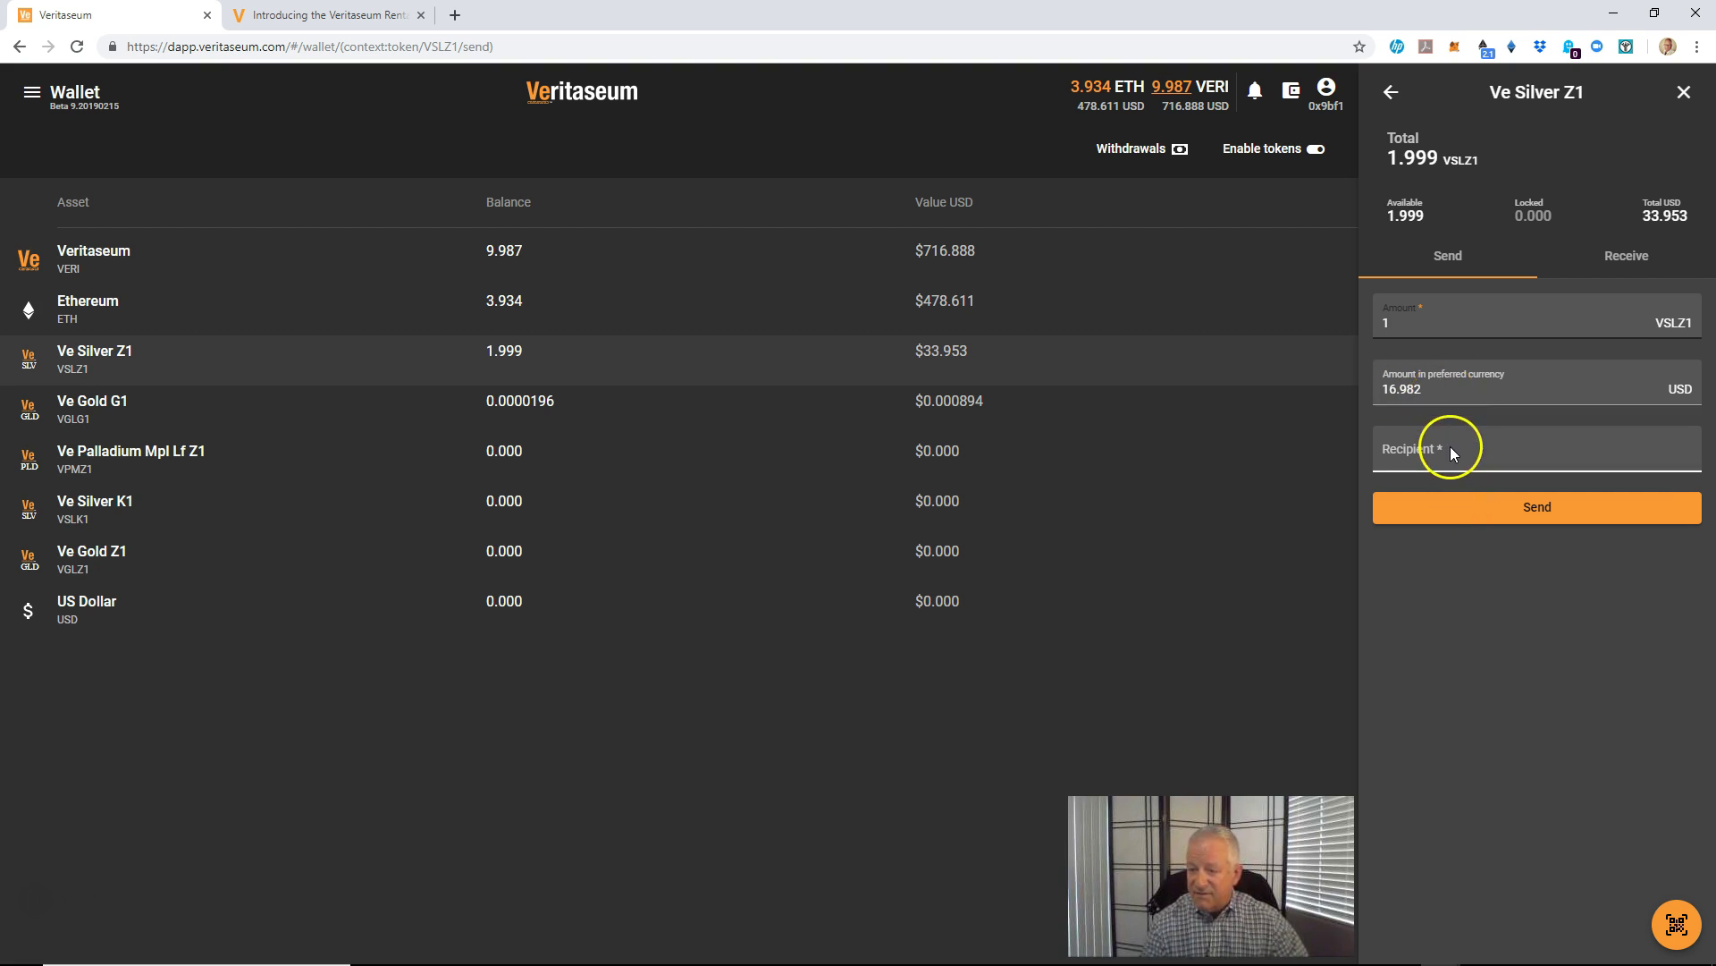
{"action": "left_click", "coordinate": [1431, 453]}
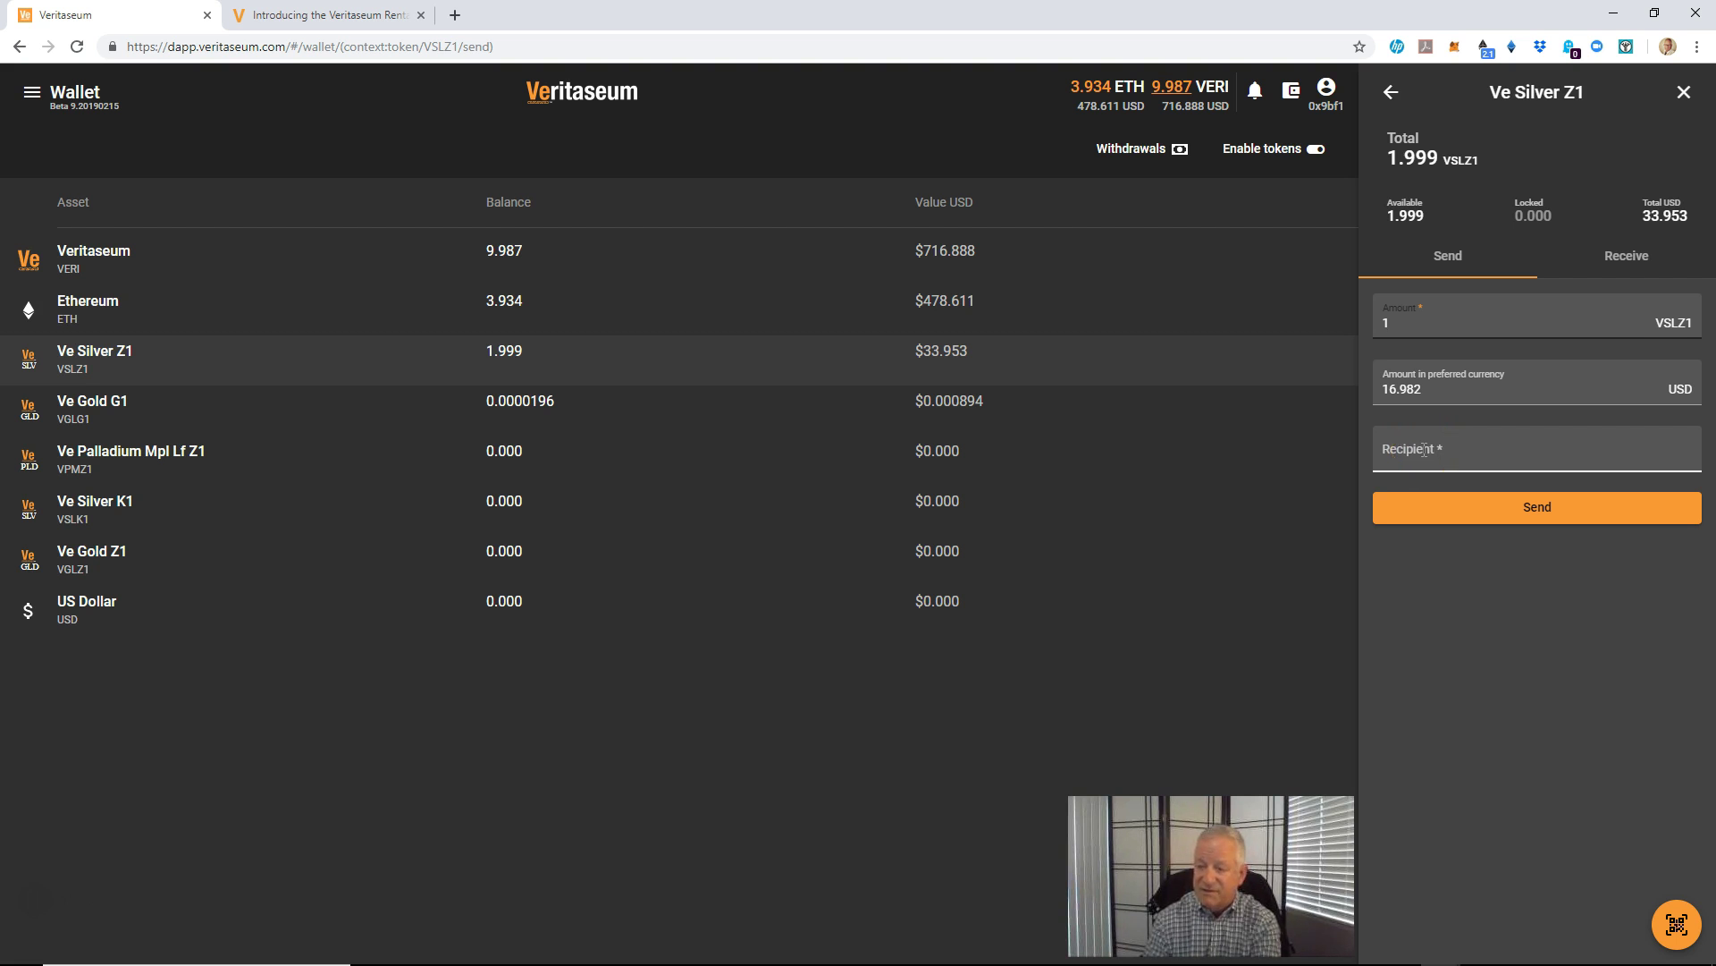
{"action": "left_click", "coordinate": [1407, 450]}
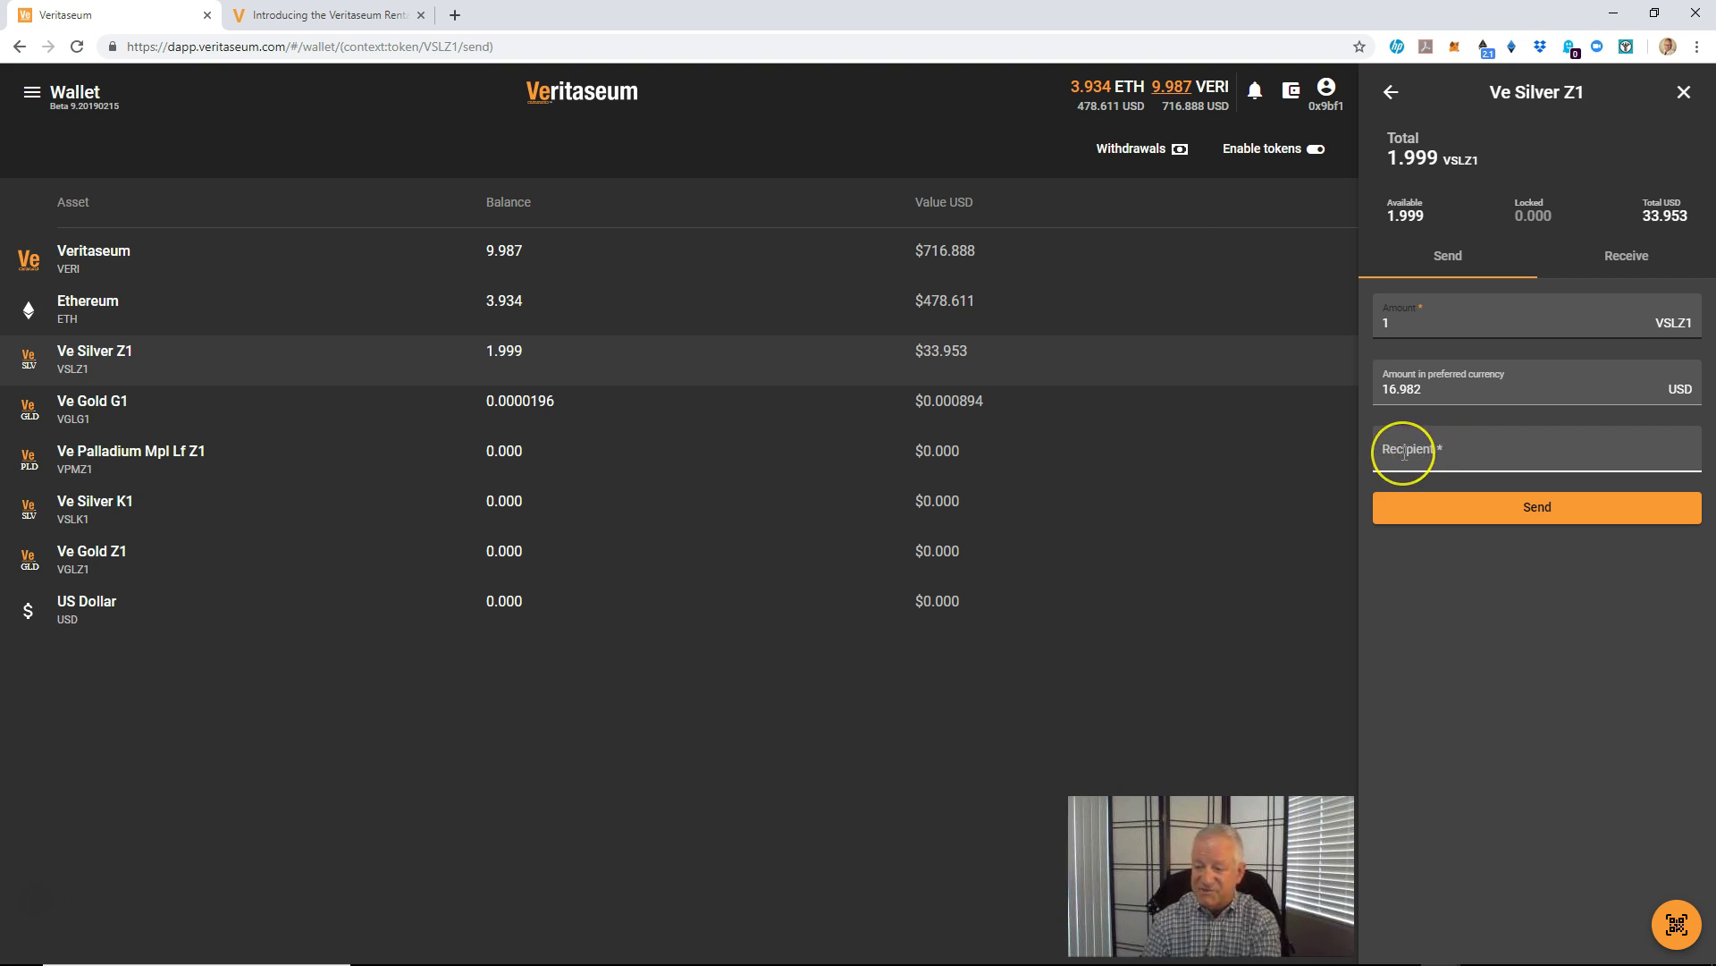
{"action": "left_click", "coordinate": [1505, 457]}
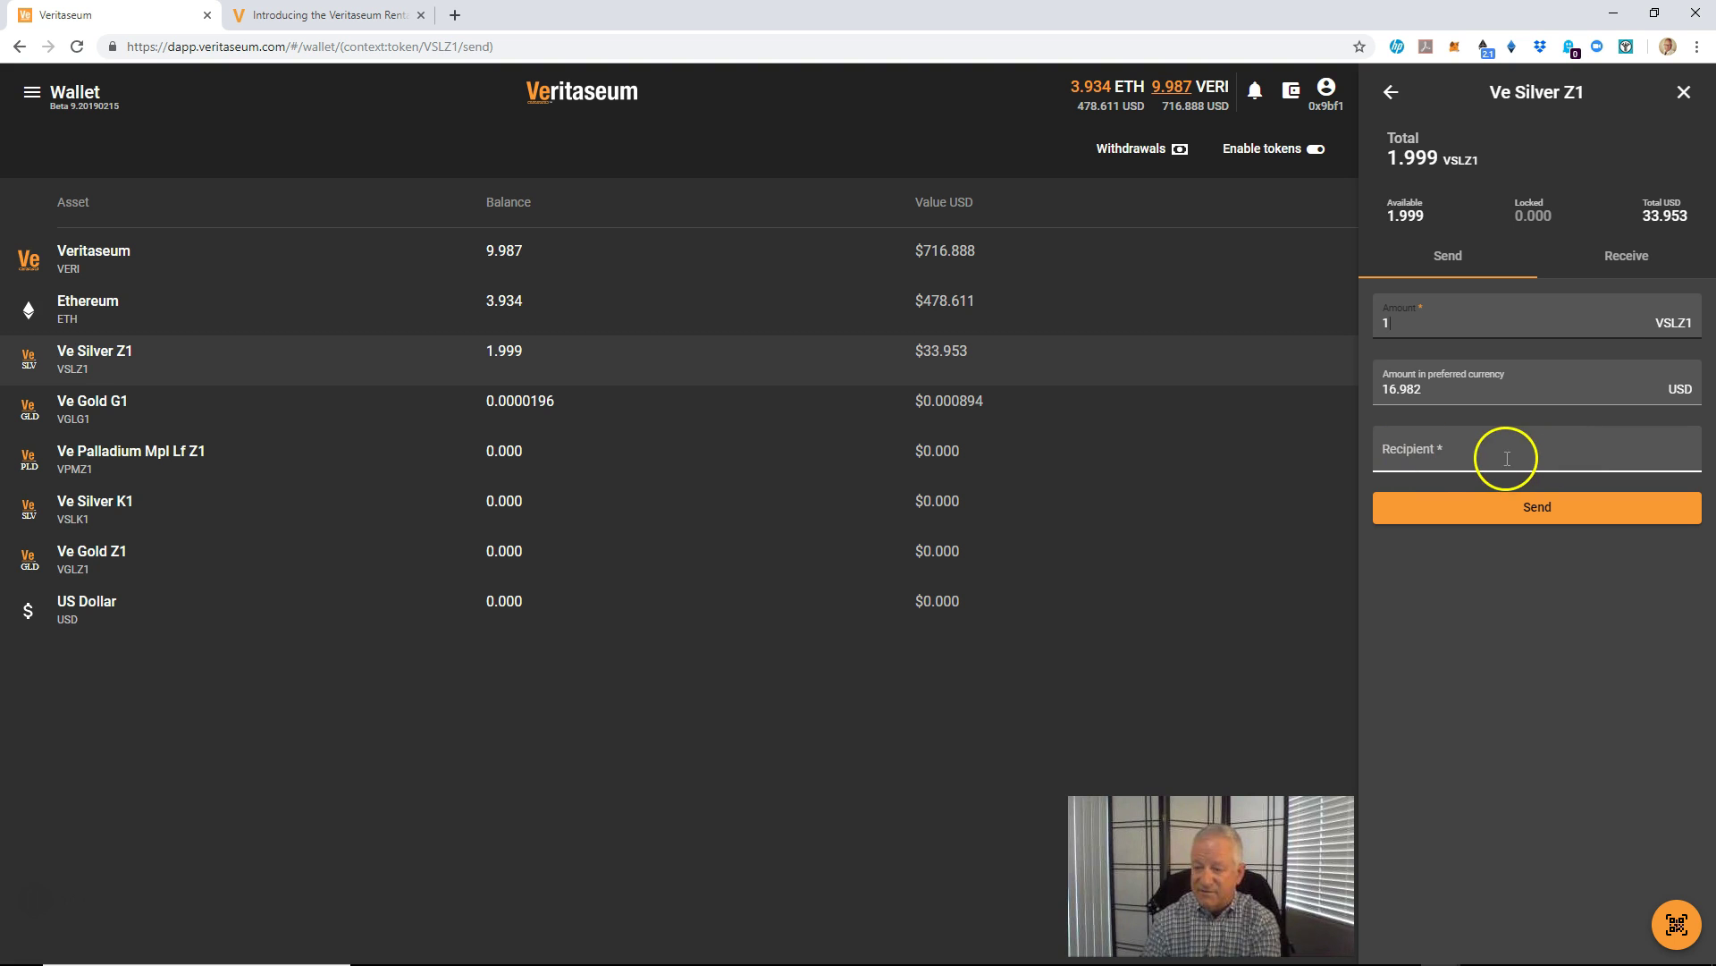
{"action": "left_click", "coordinate": [1466, 275]}
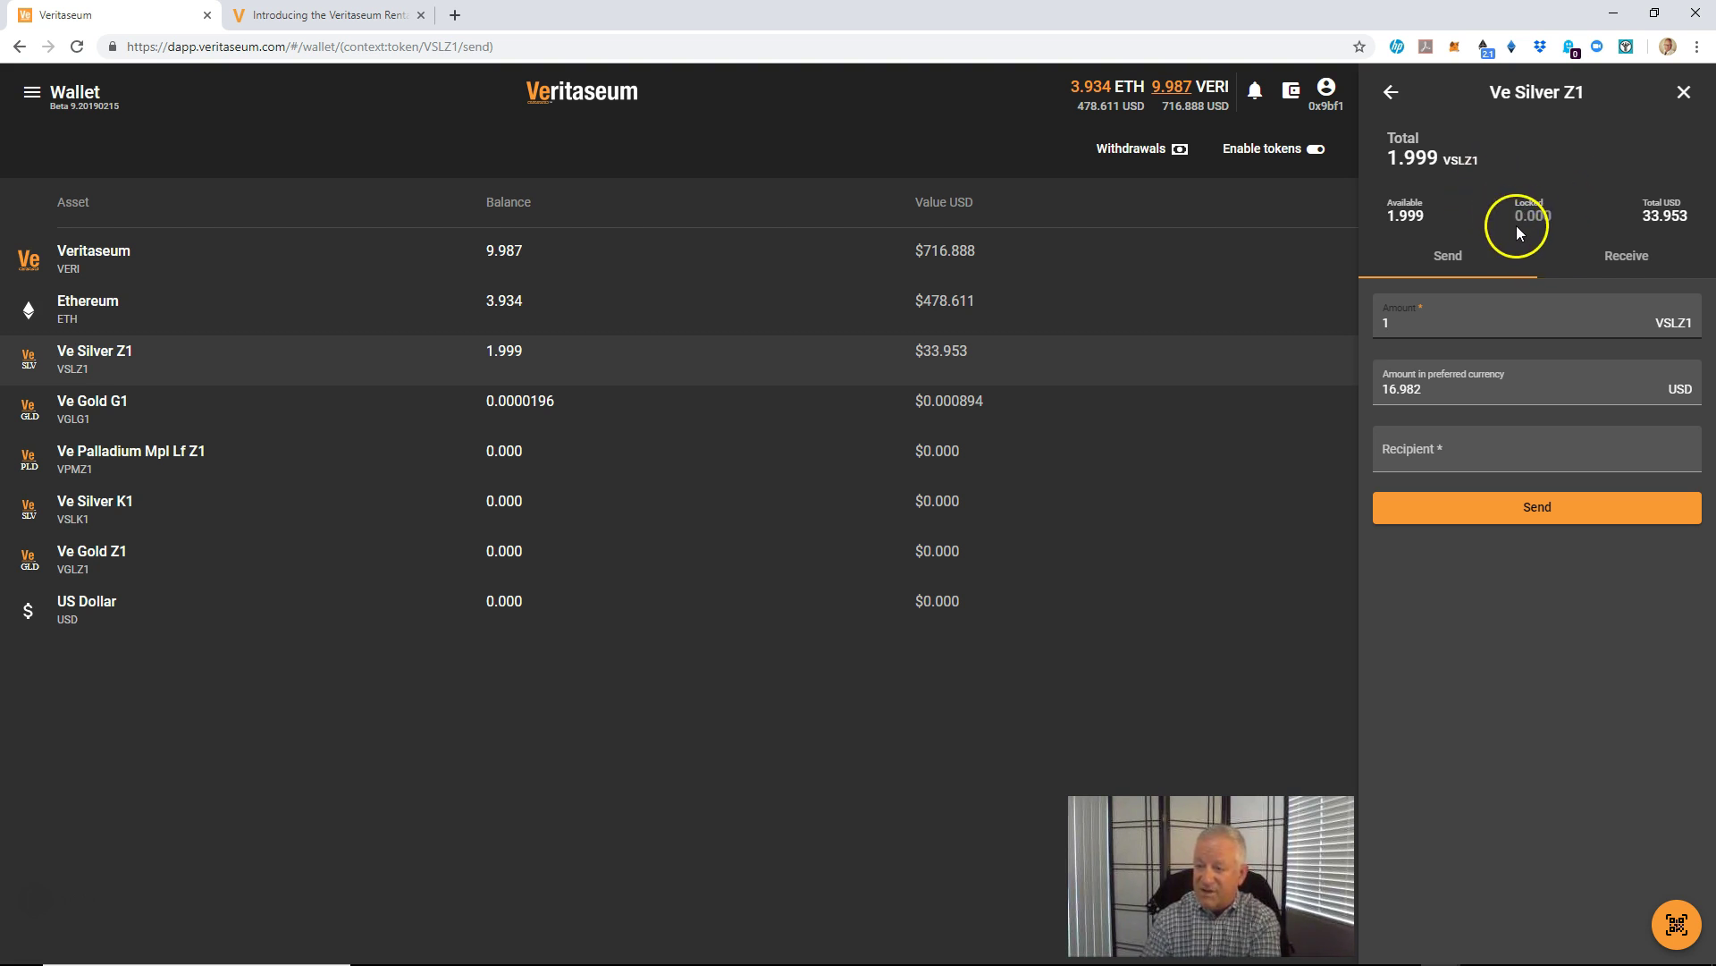
- Show Ve Silver Z1's receive QR code and copy its full wallet address to the clipboard
{"action": "left_click", "coordinate": [1625, 257]}
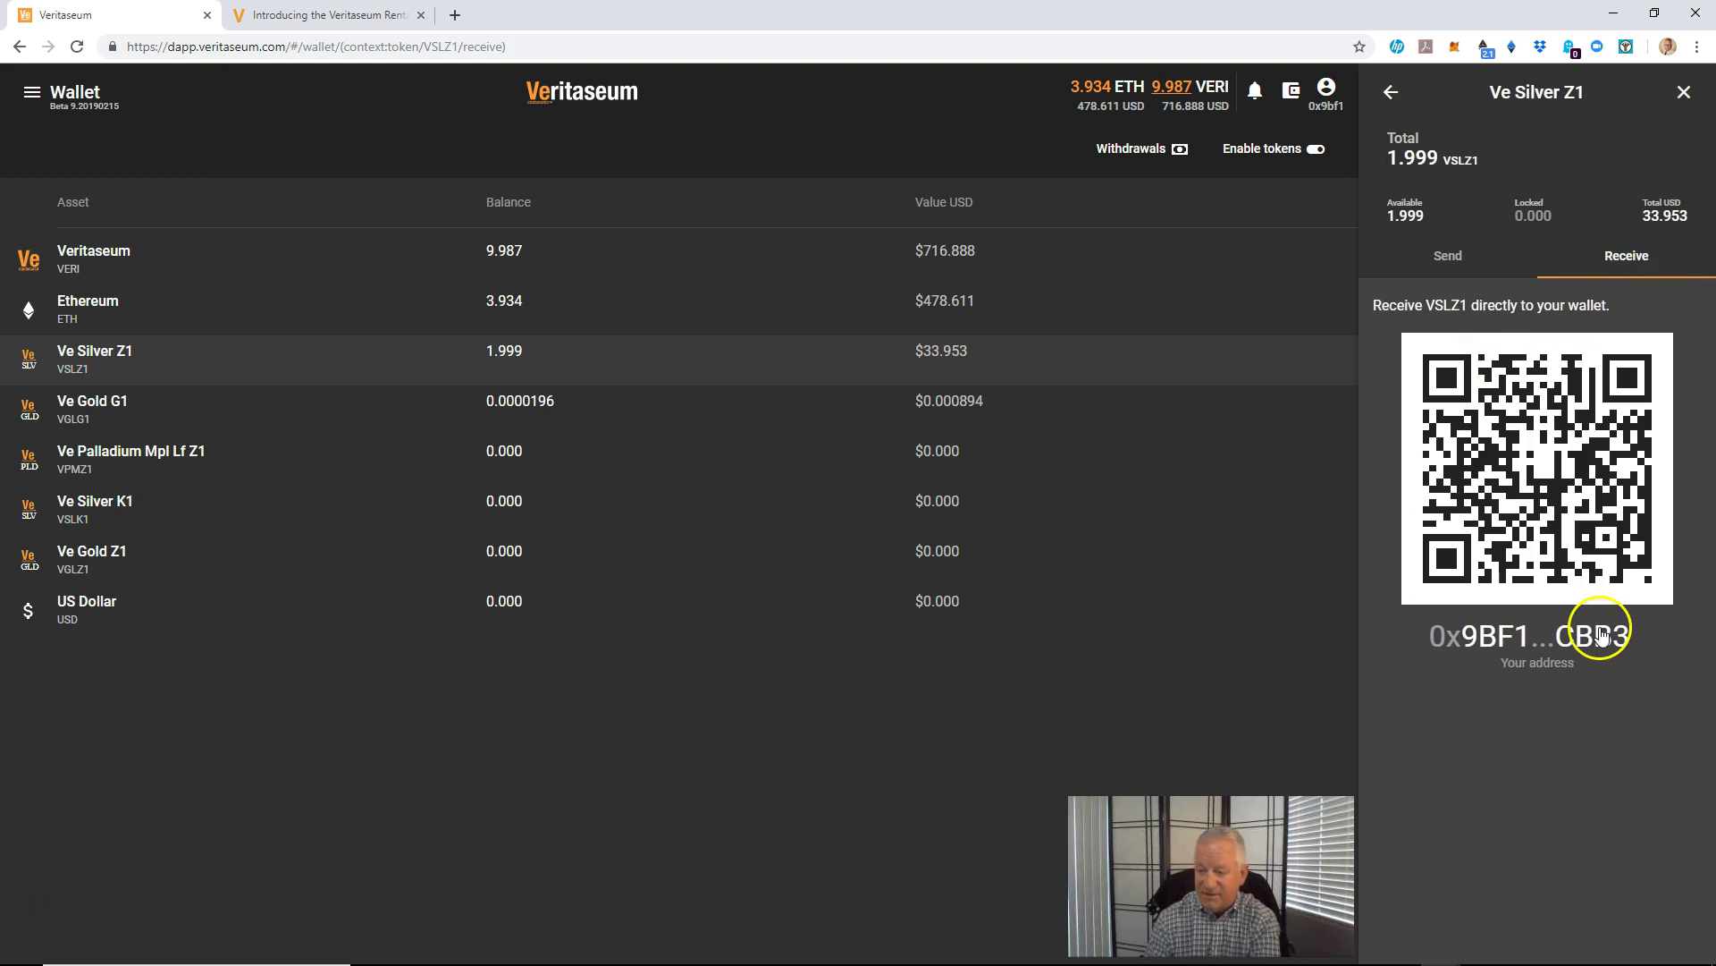
{"action": "mouse_move", "coordinate": [1600, 635]}
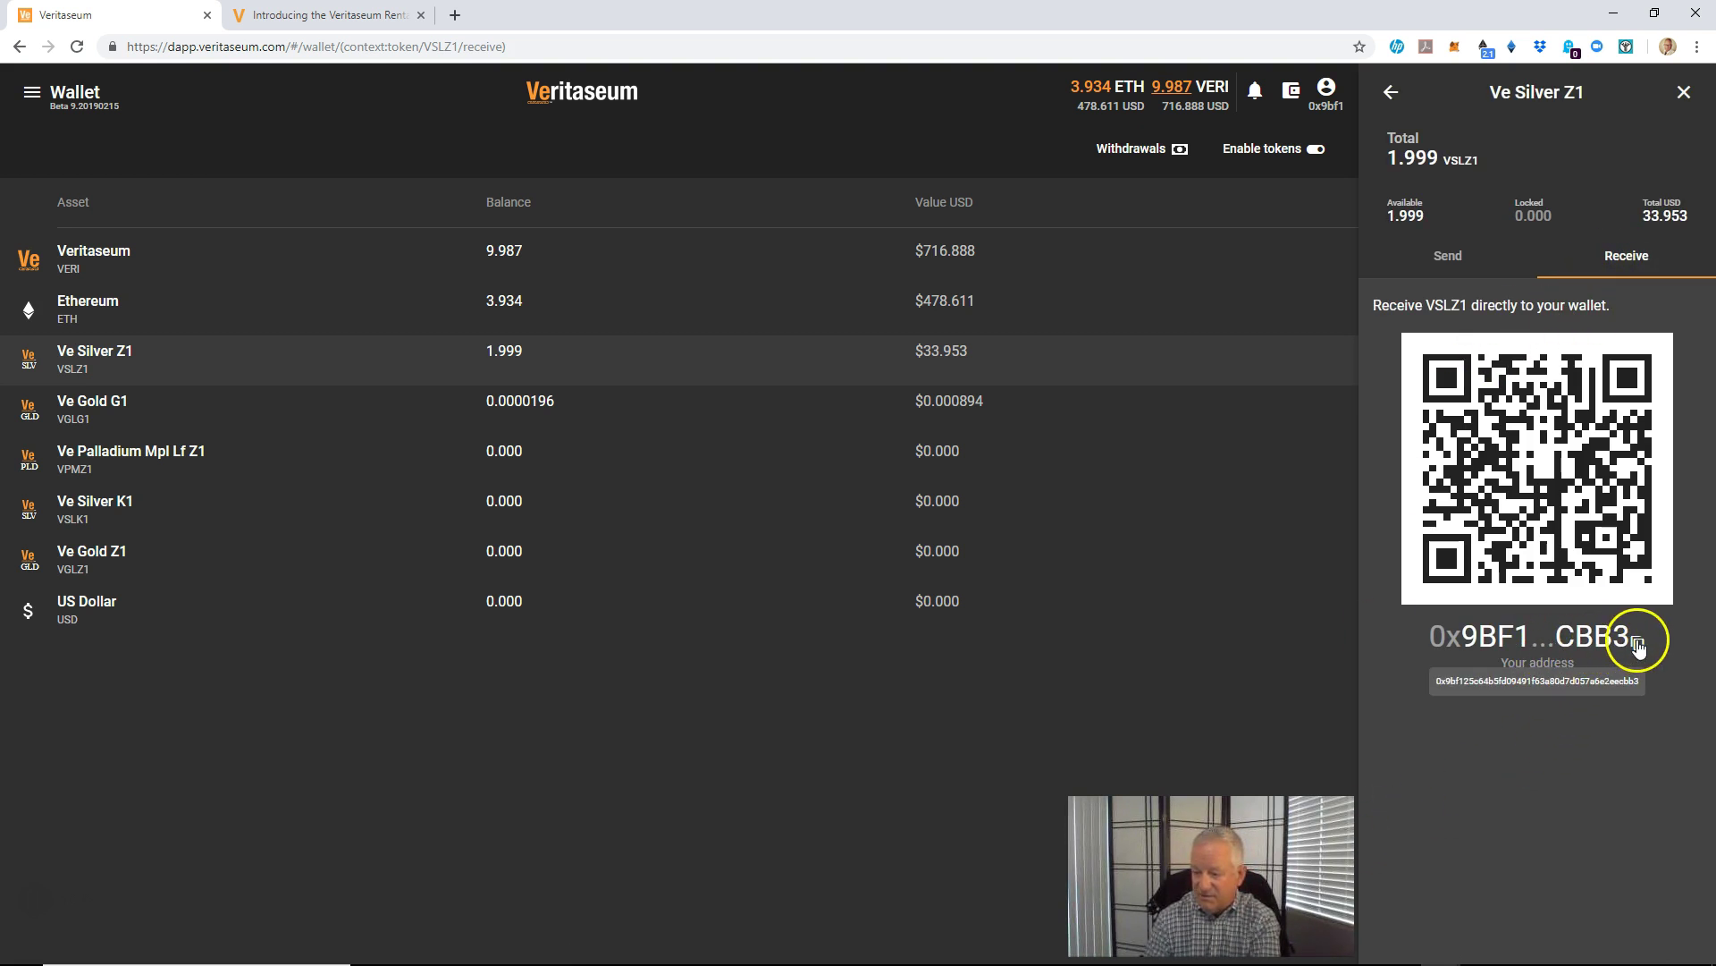
{"action": "left_click", "coordinate": [1637, 646]}
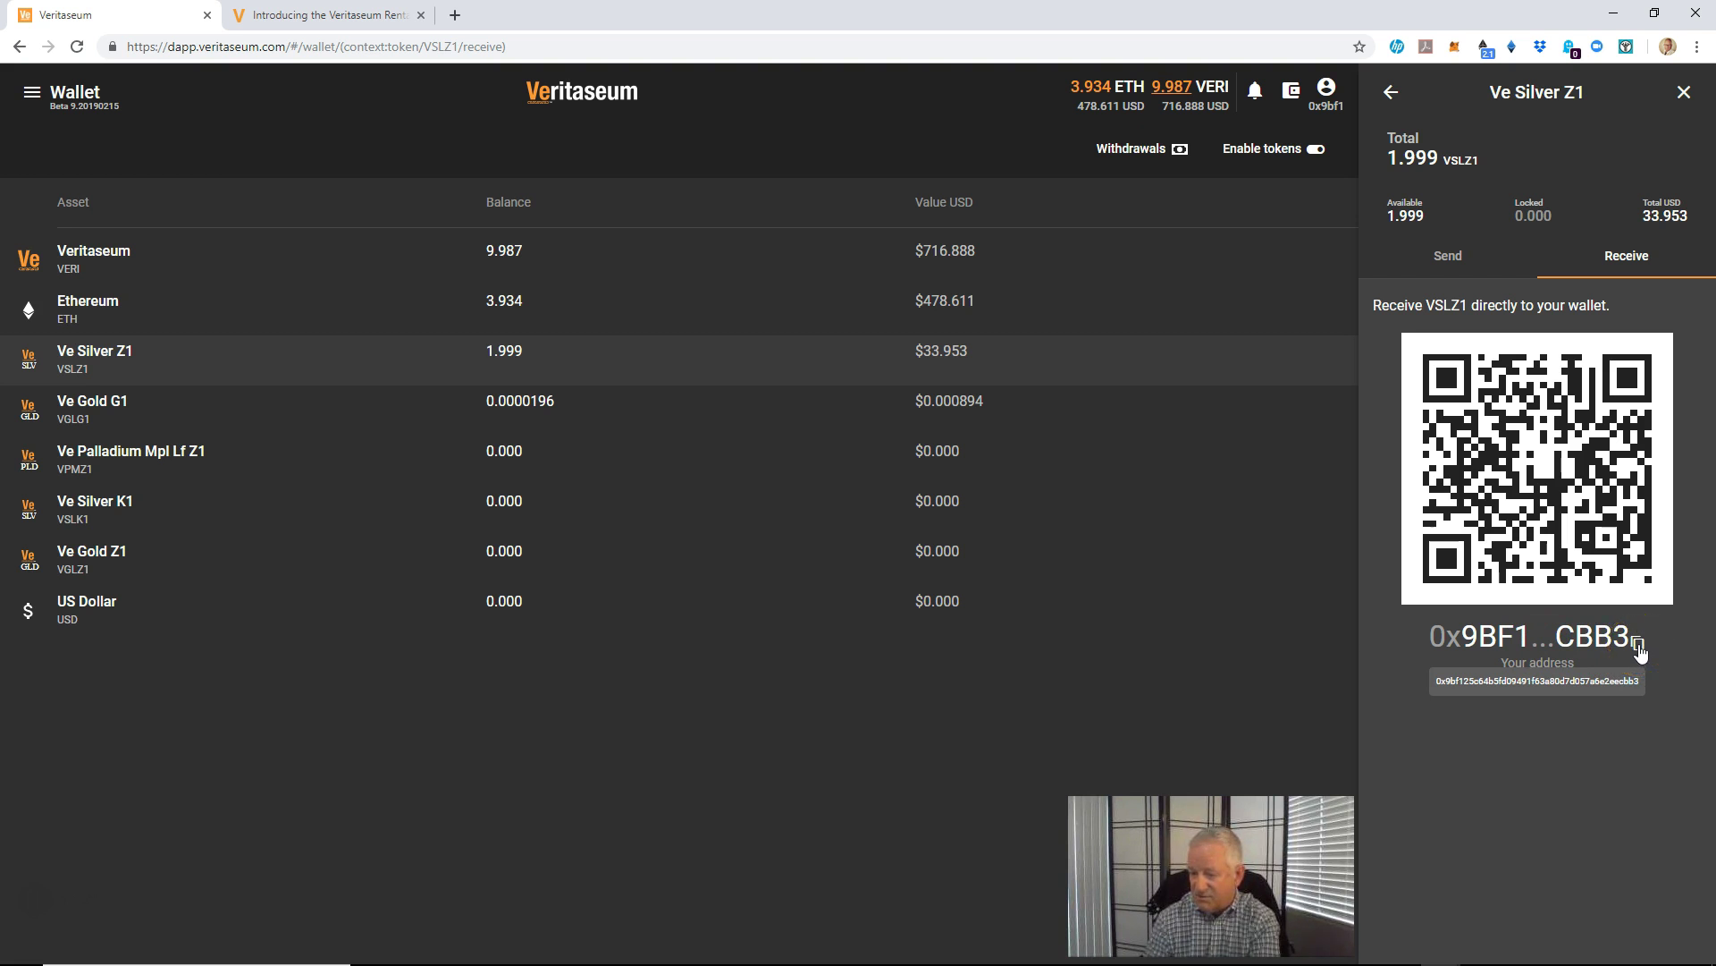
{"action": "left_click", "coordinate": [1640, 645]}
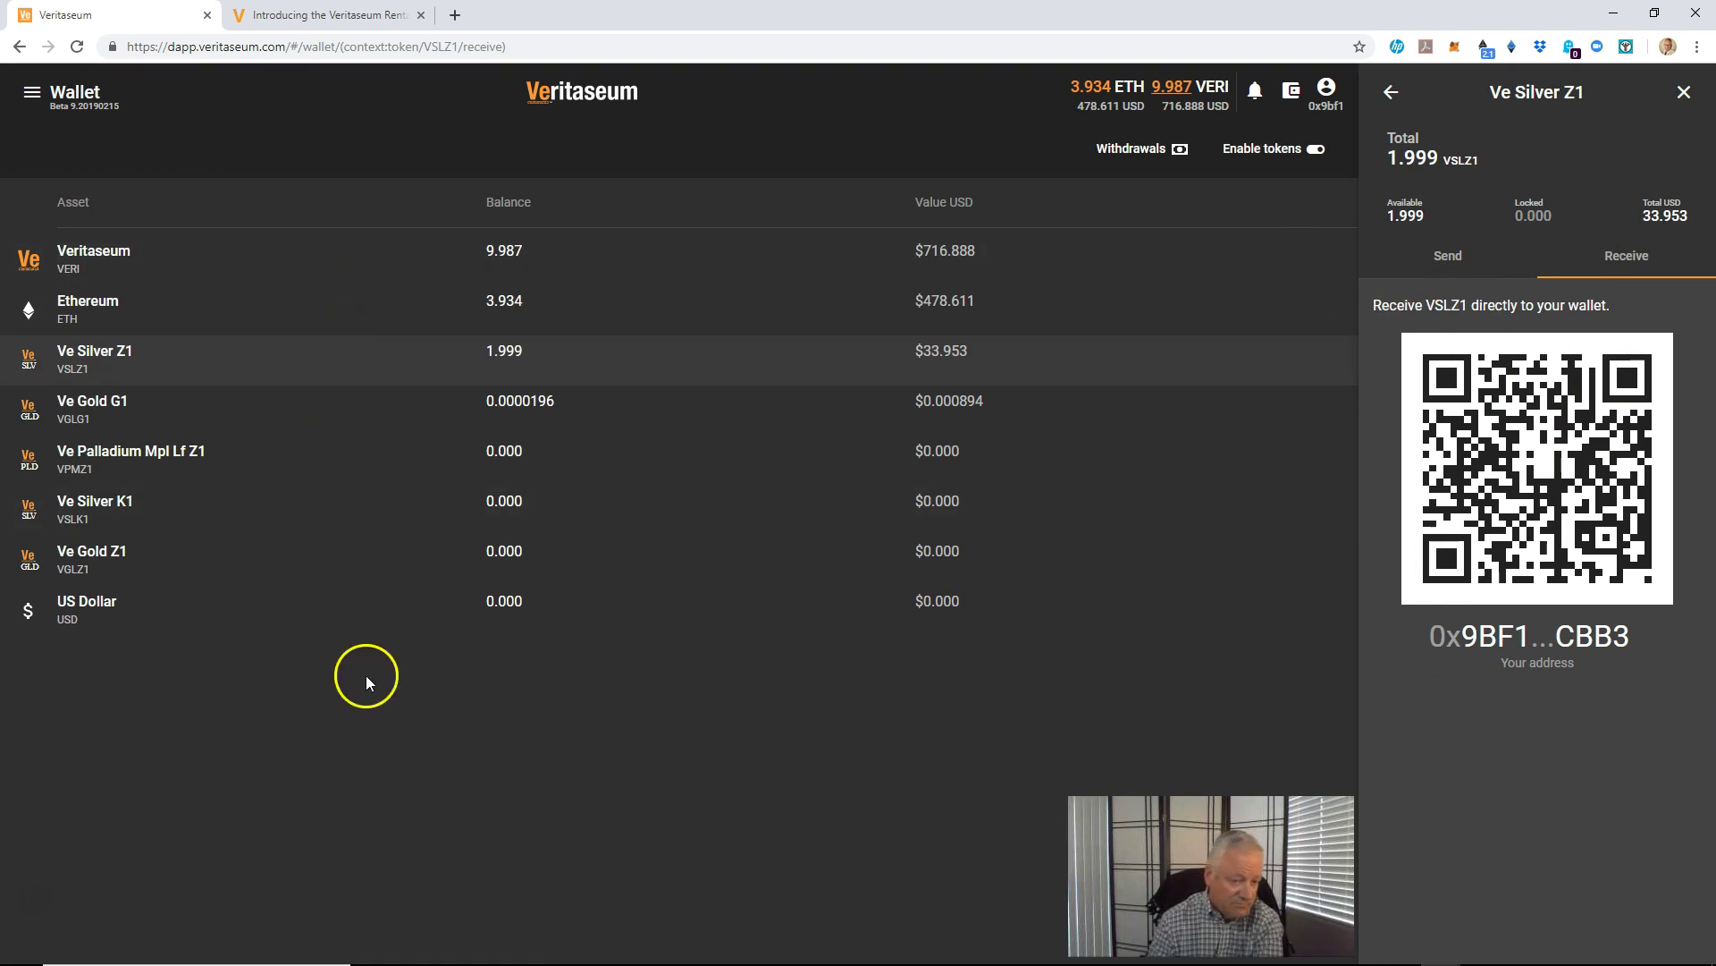
- Open the US Dollar panel and choose Wire transfer as the withdrawal method
{"action": "left_click", "coordinate": [249, 617]}
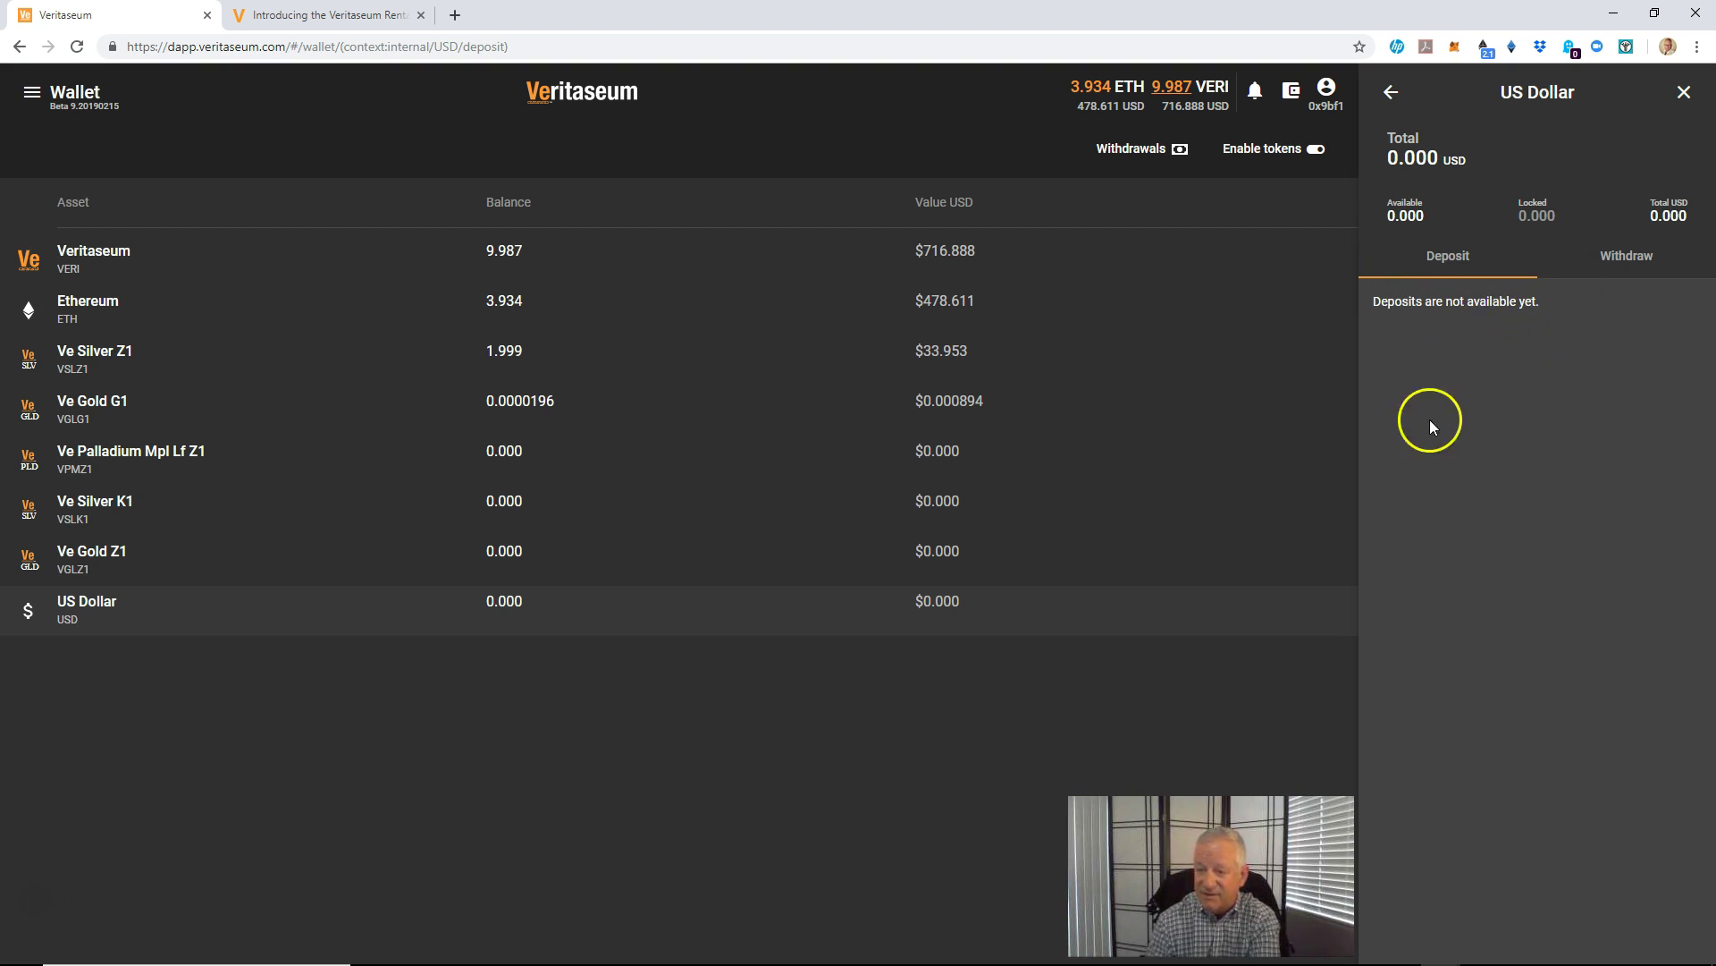
{"action": "left_click", "coordinate": [1636, 268]}
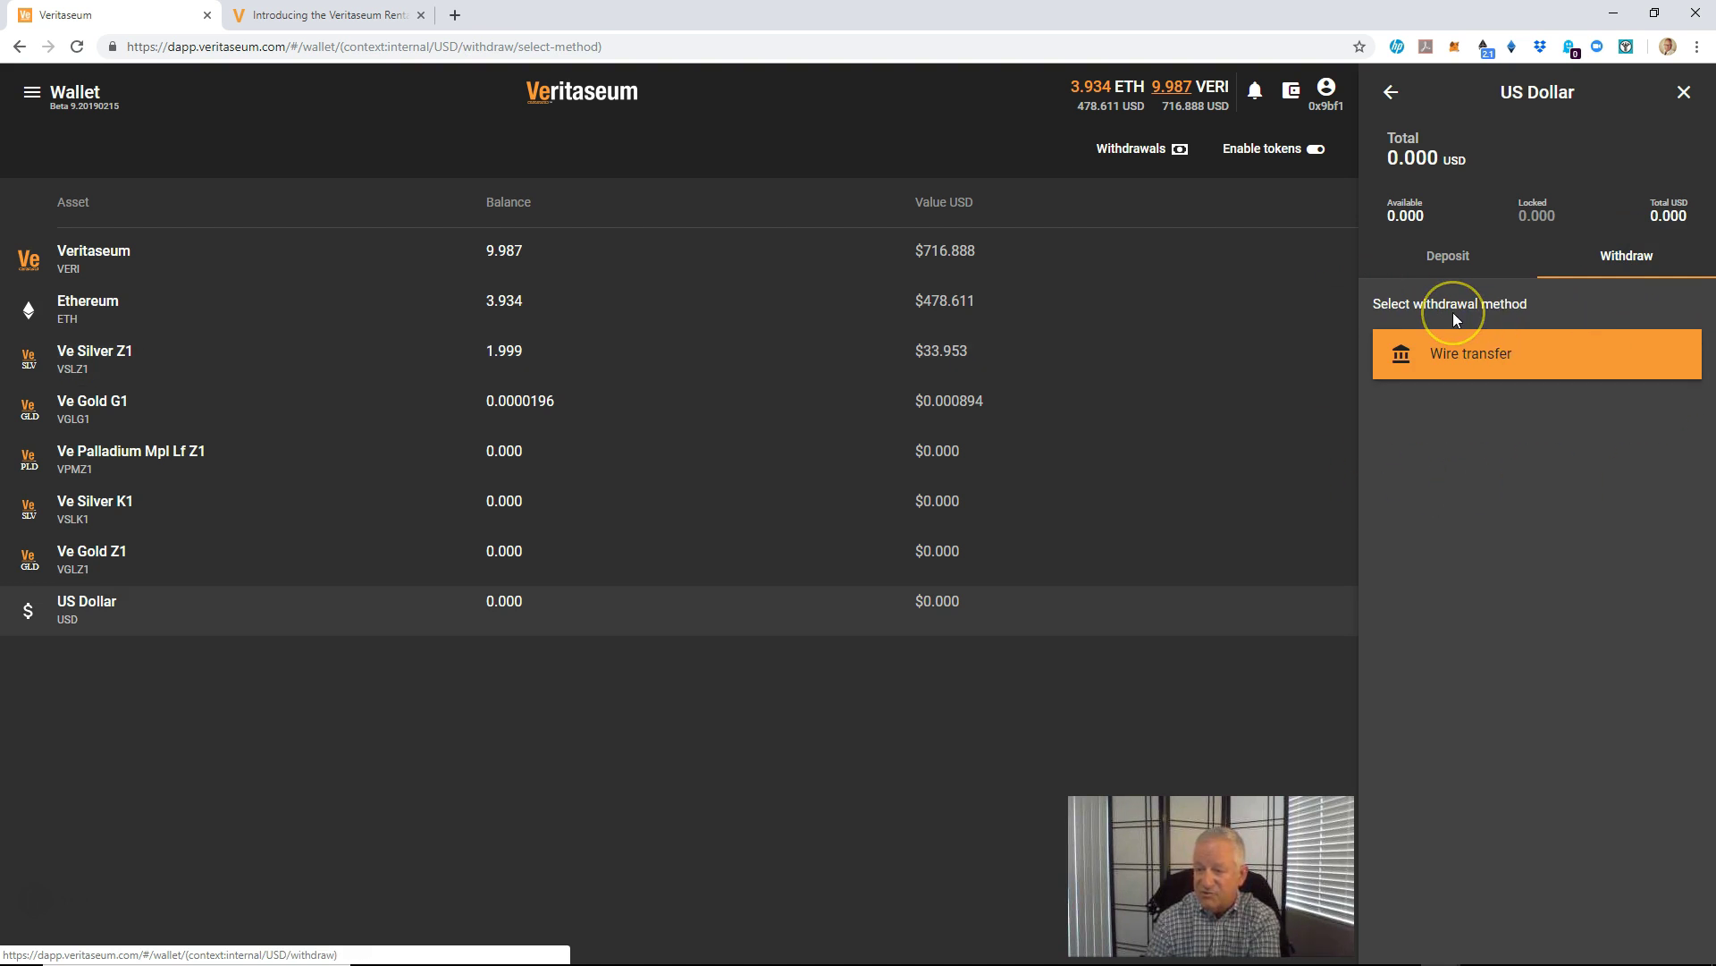
{"action": "left_click", "coordinate": [1459, 358]}
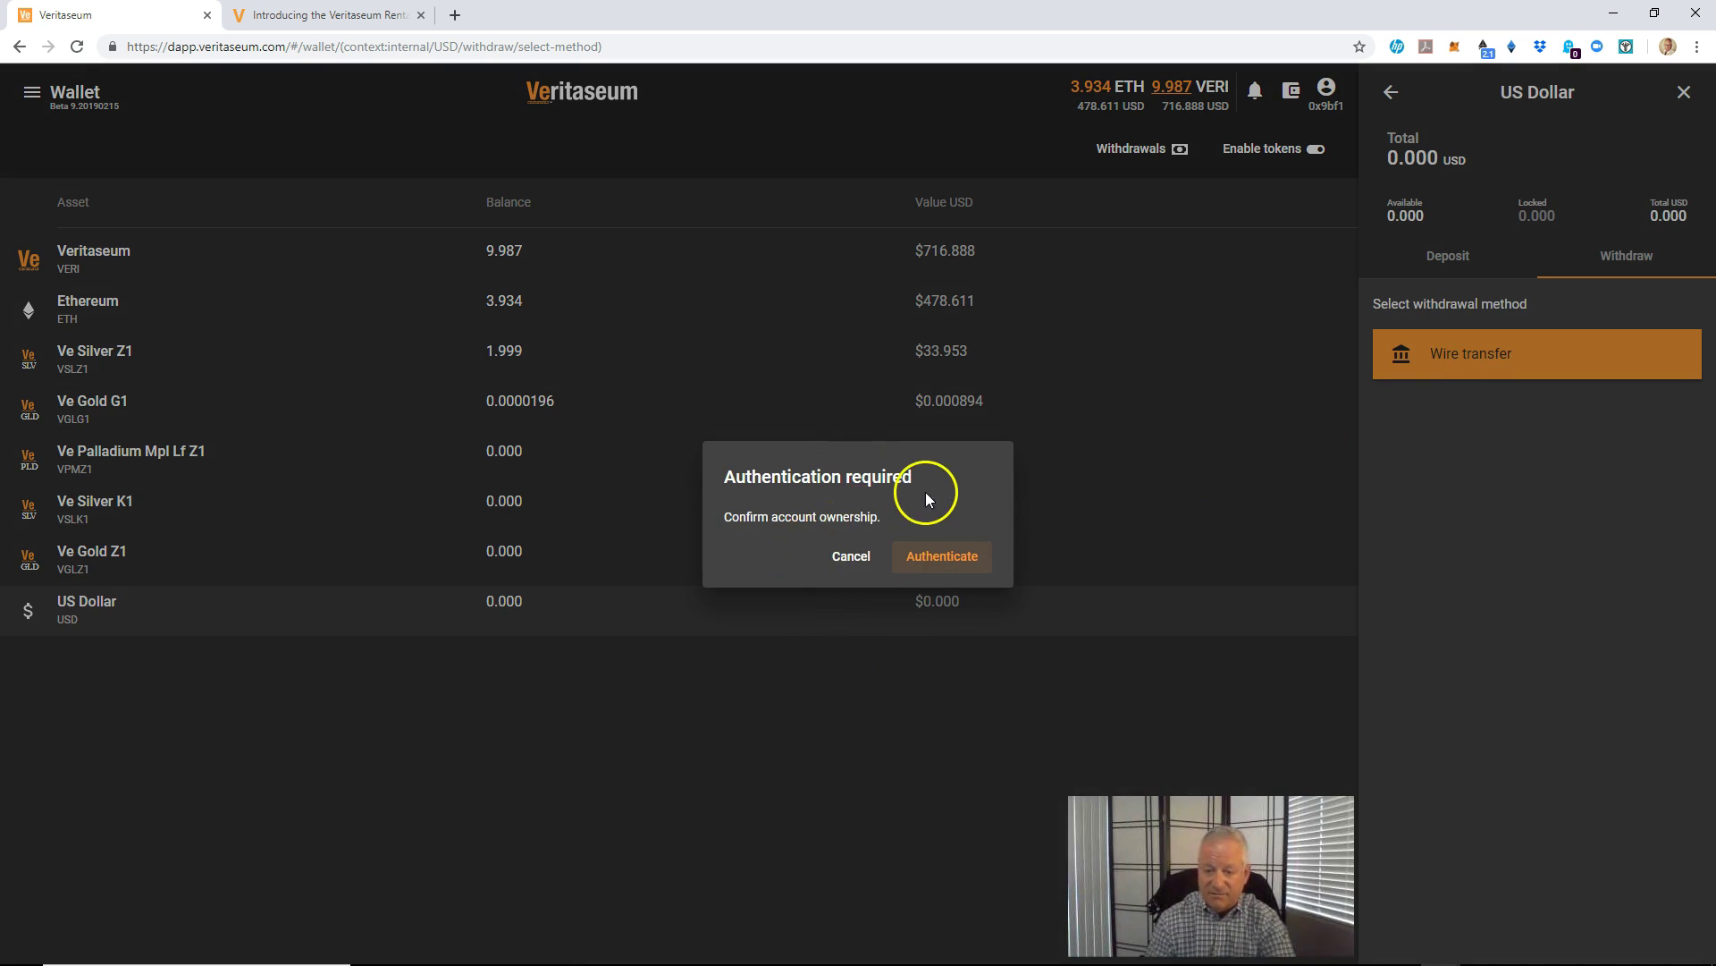
- Authenticate account ownership by signing the MetaMask Signature Request to reach the wire-transfer form
{"action": "left_click", "coordinate": [934, 560]}
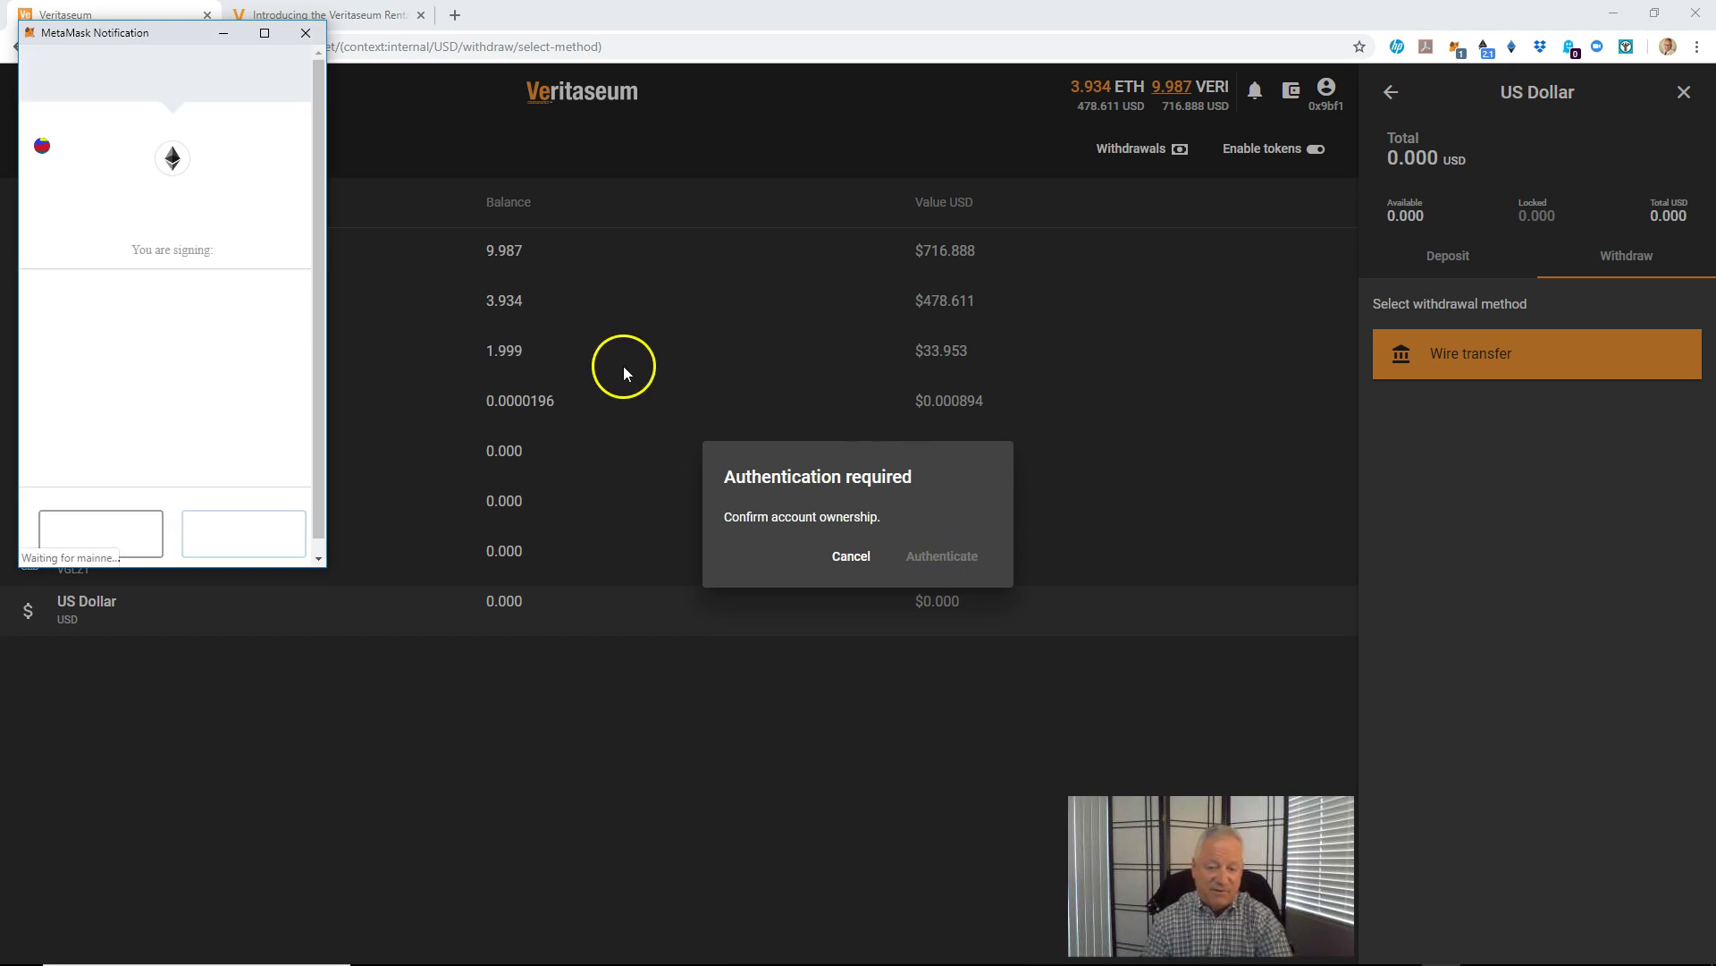
{"action": "left_click", "coordinate": [243, 533]}
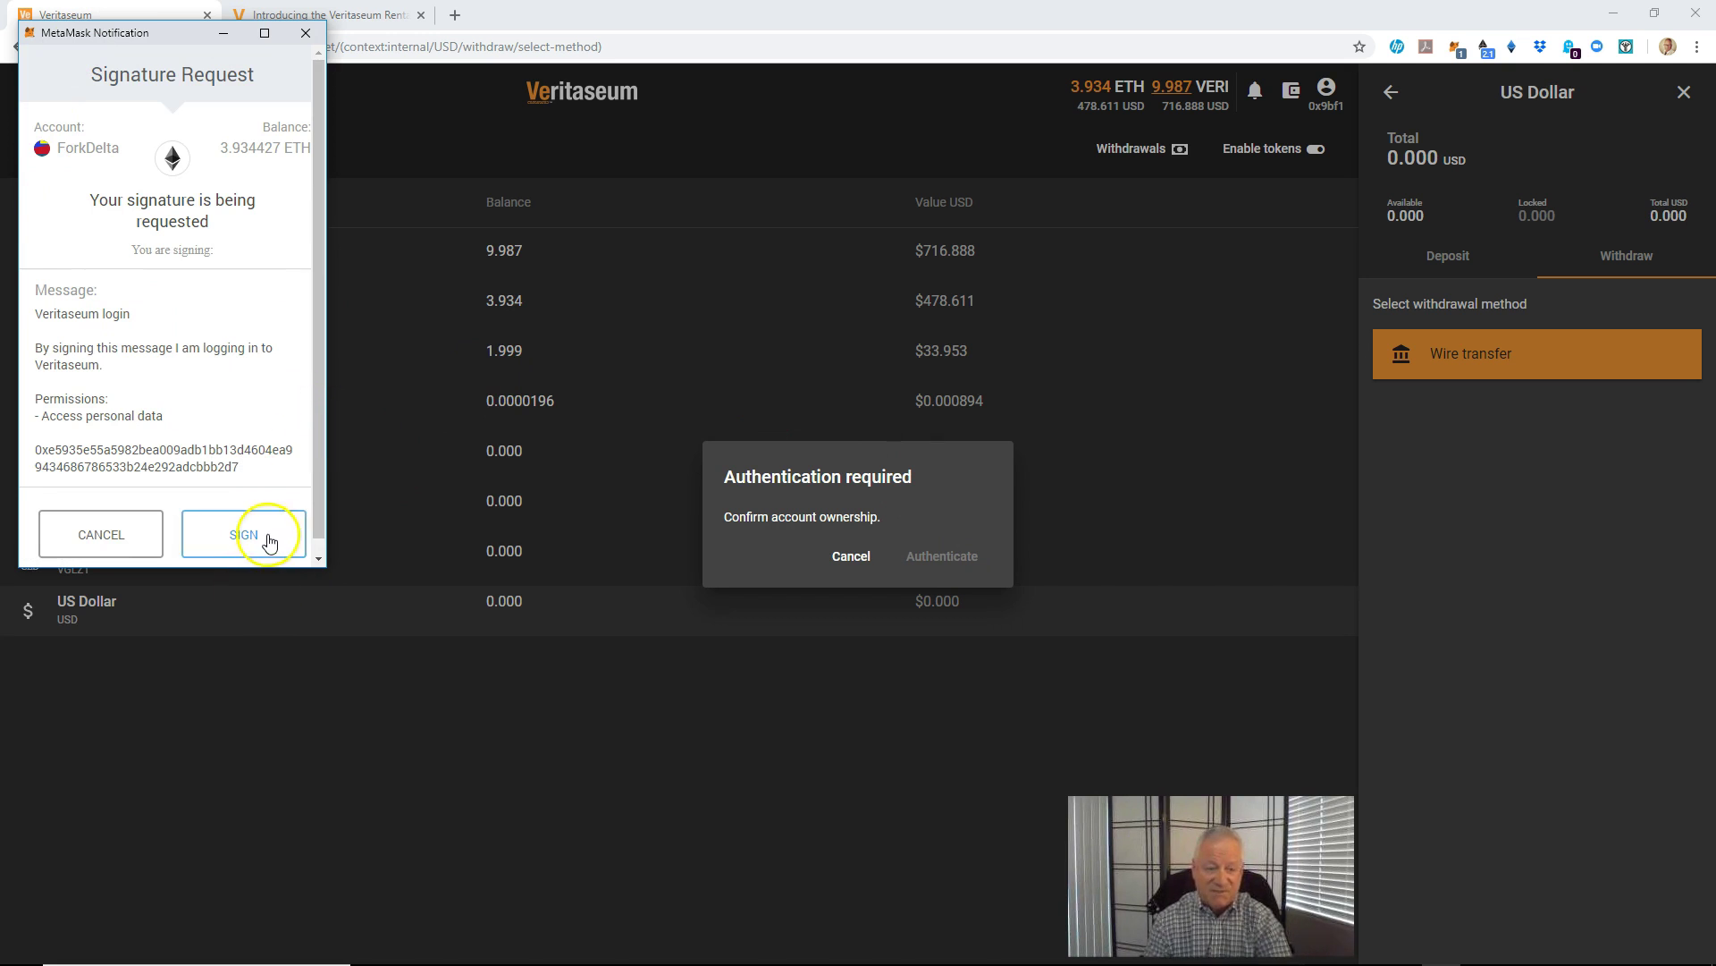
{"action": "left_click", "coordinate": [239, 536]}
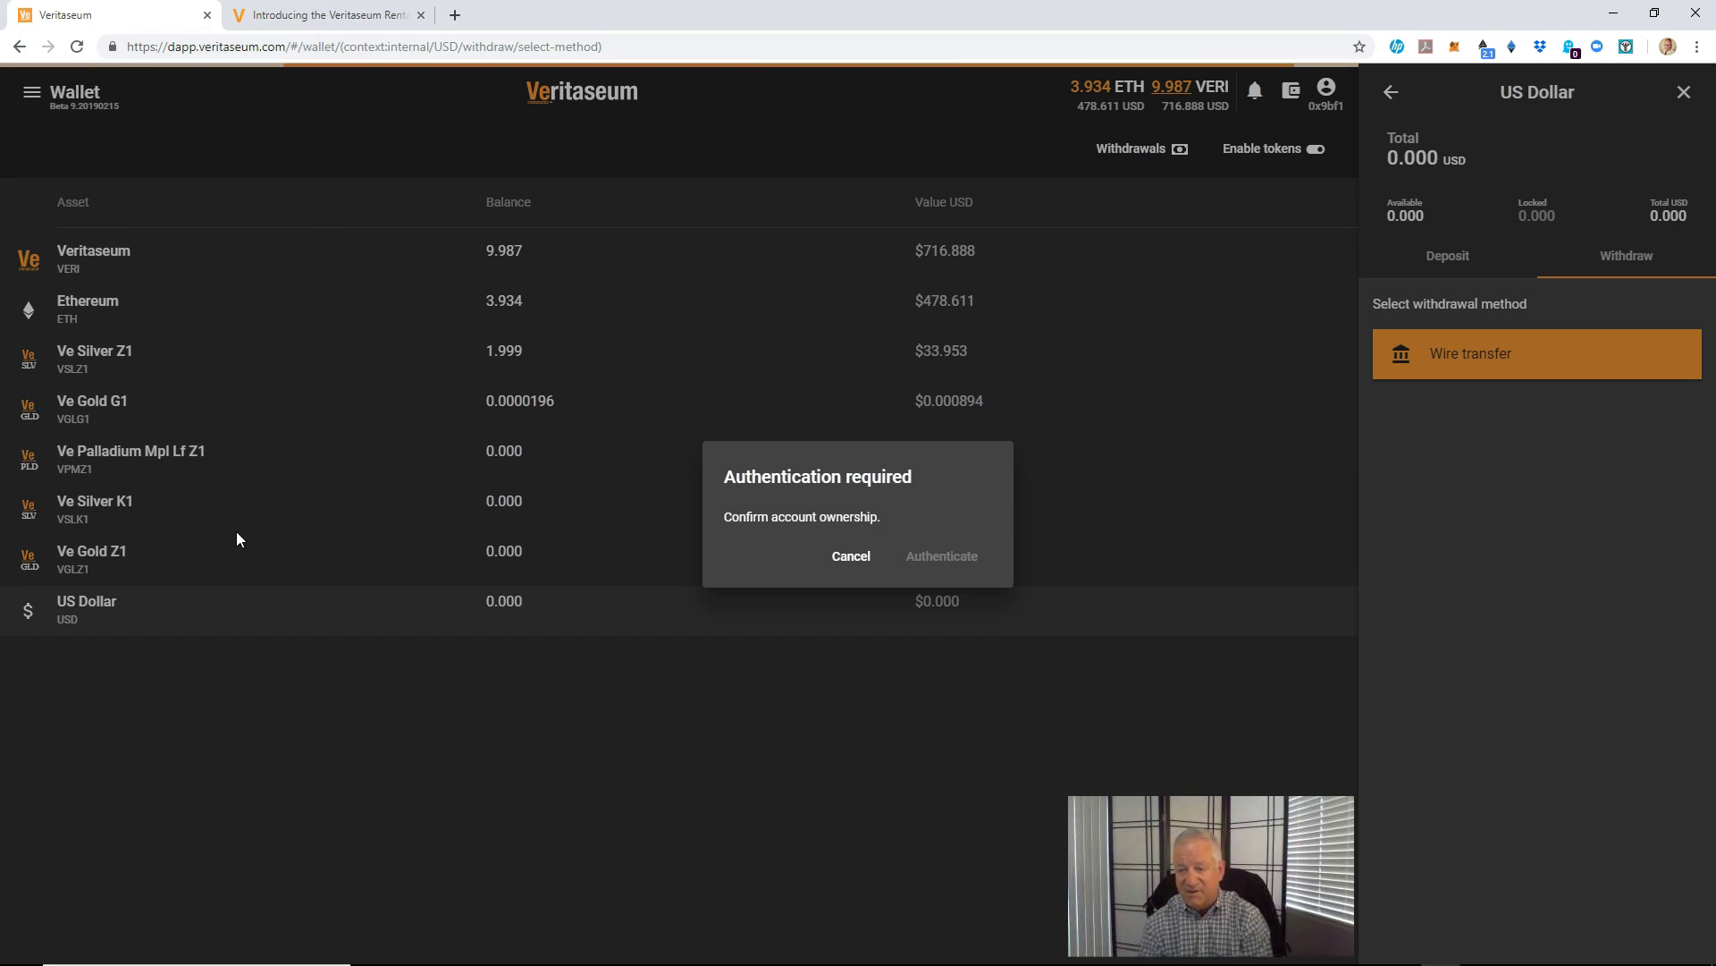
{"action": "left_click", "coordinate": [225, 506]}
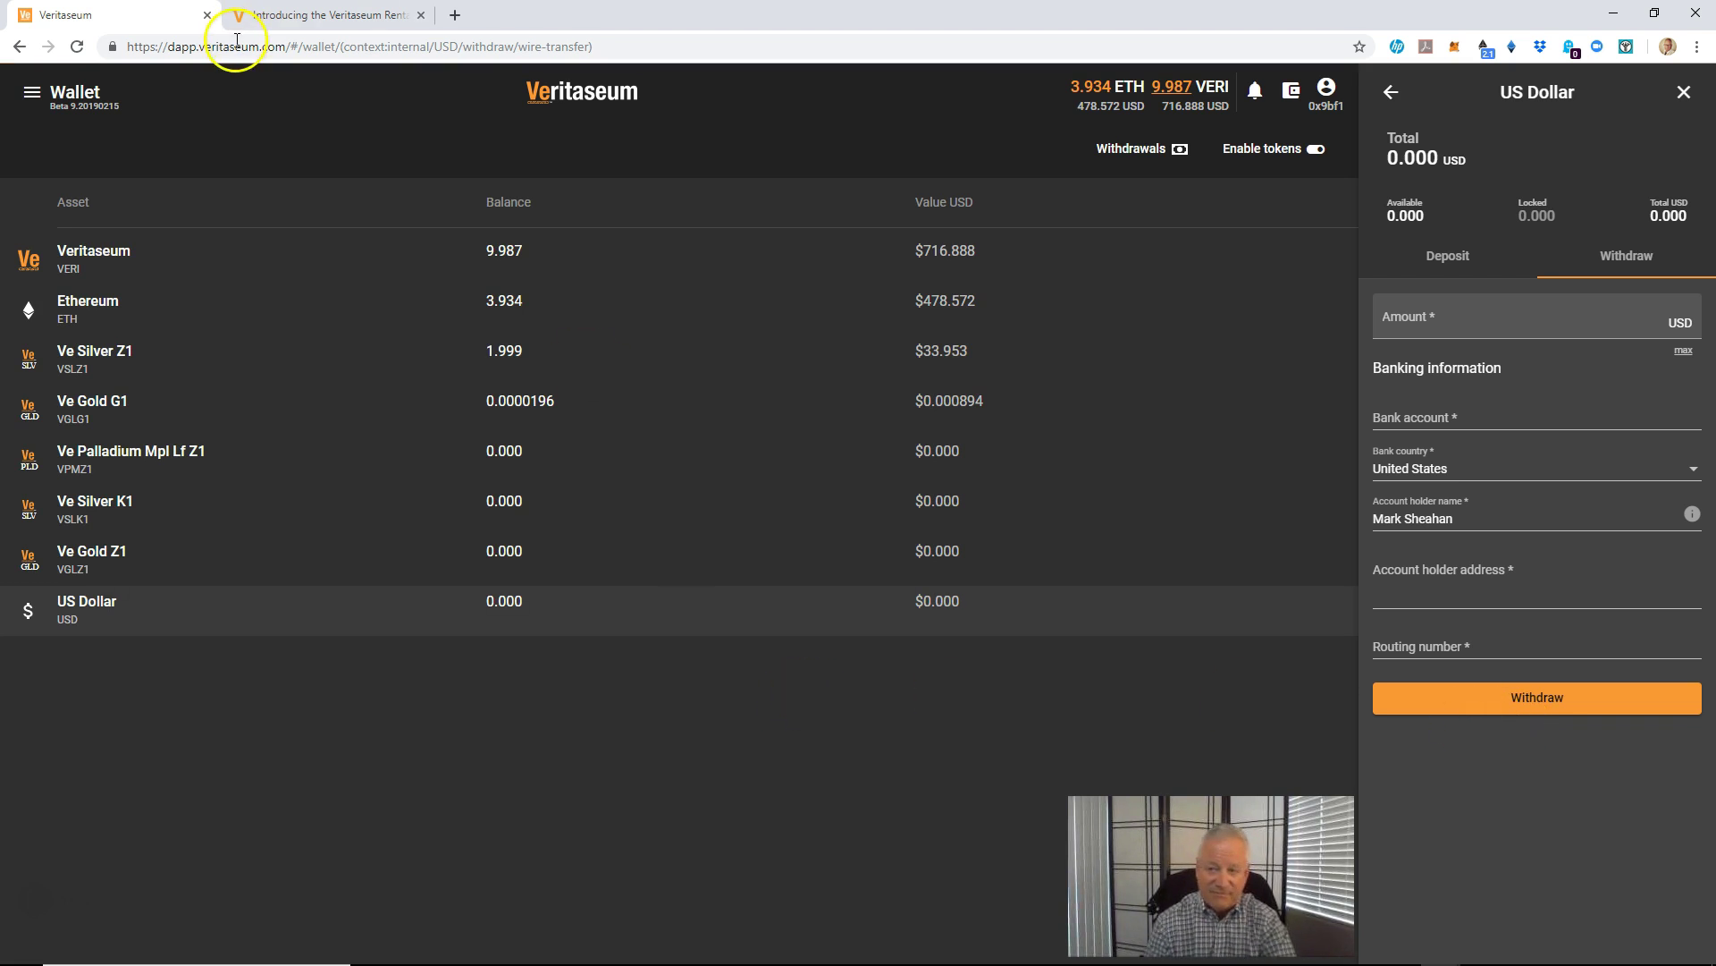
- Close the US Dollar panel and browse the My Currency list, keeping USD selected
{"action": "left_click", "coordinate": [1685, 92]}
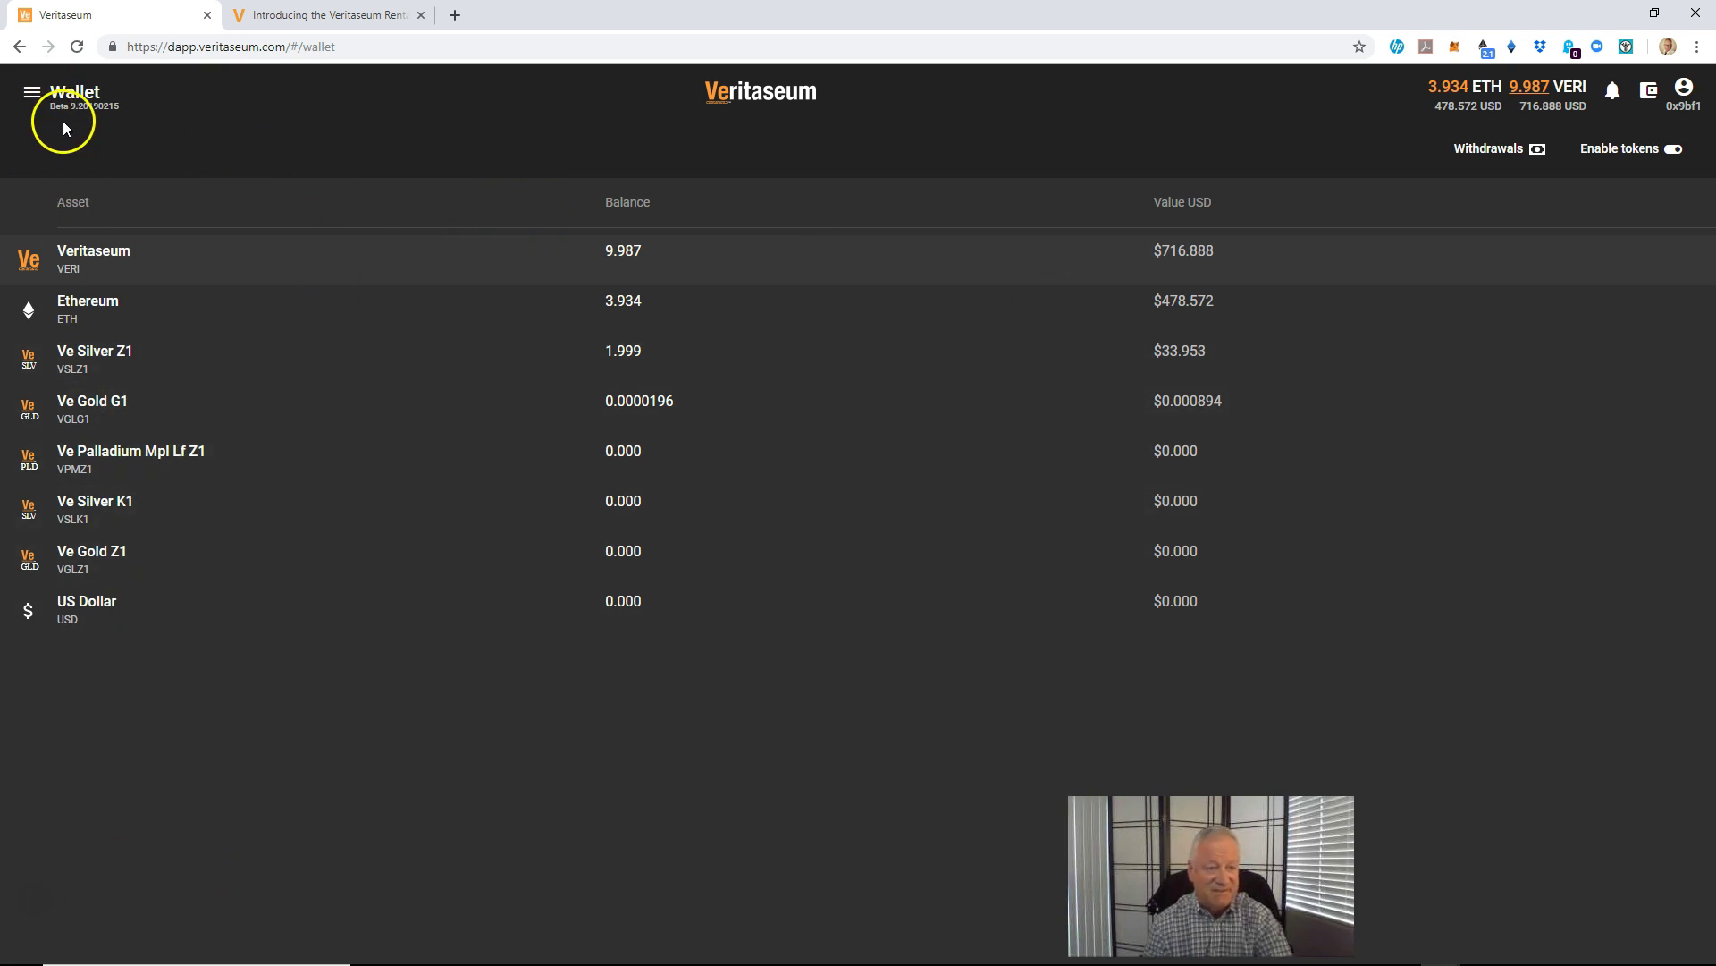
{"action": "left_click", "coordinate": [31, 93]}
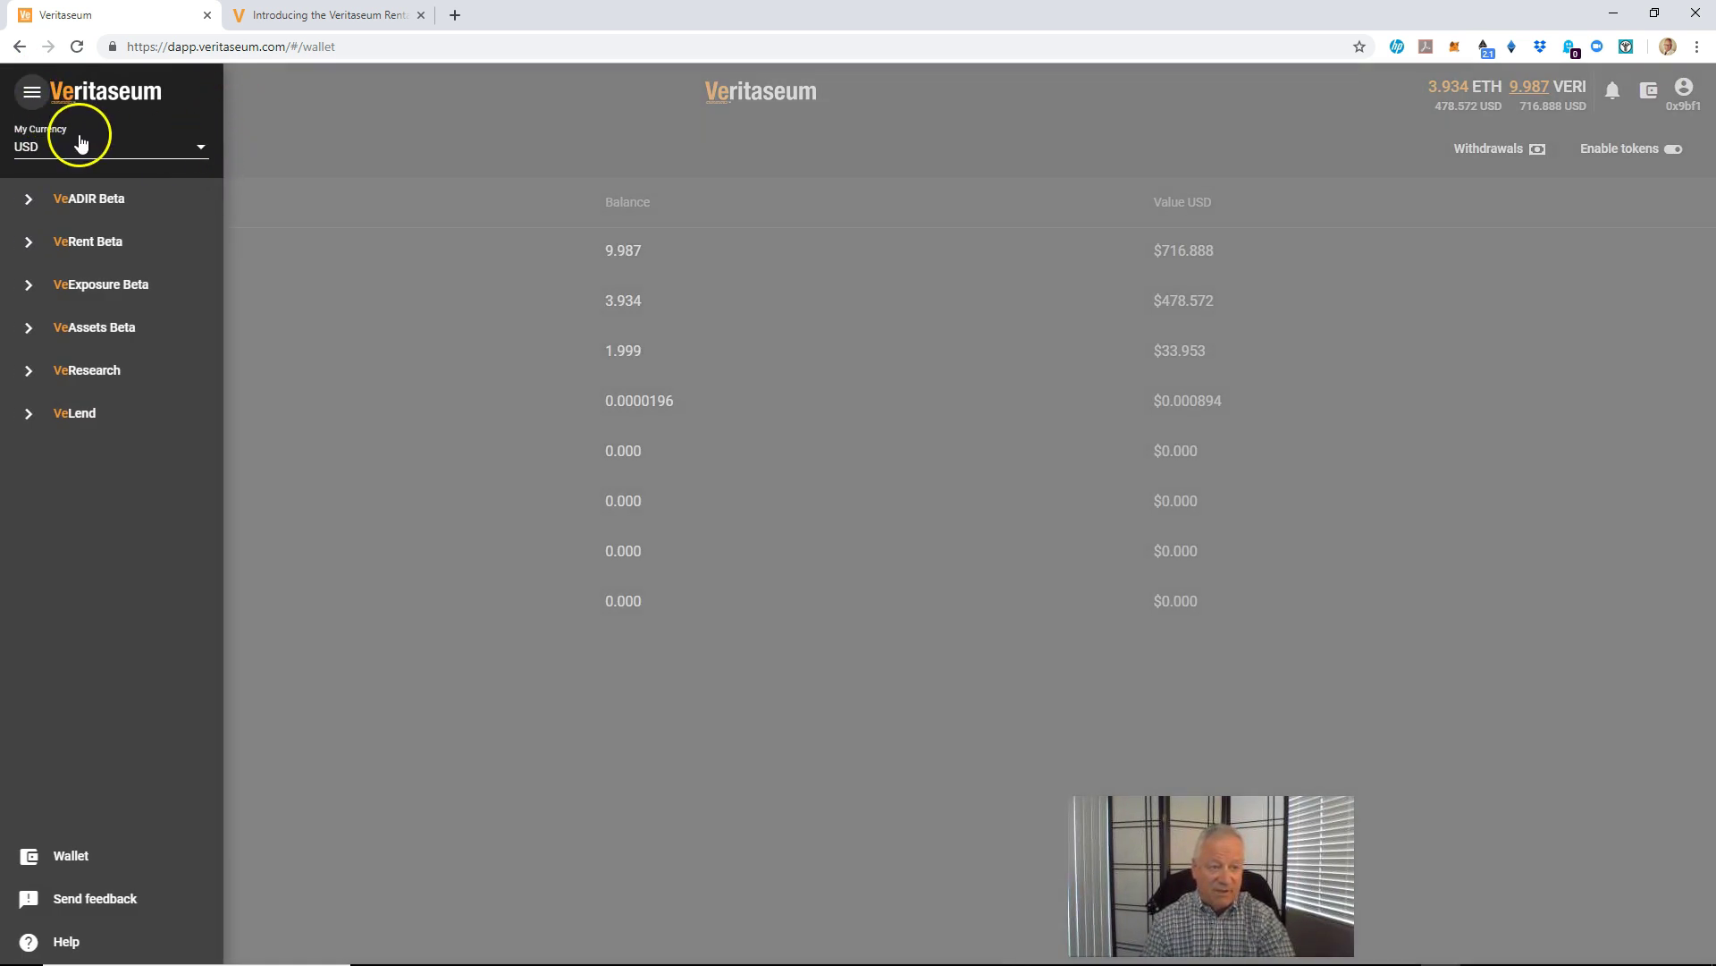
{"action": "left_click", "coordinate": [204, 148]}
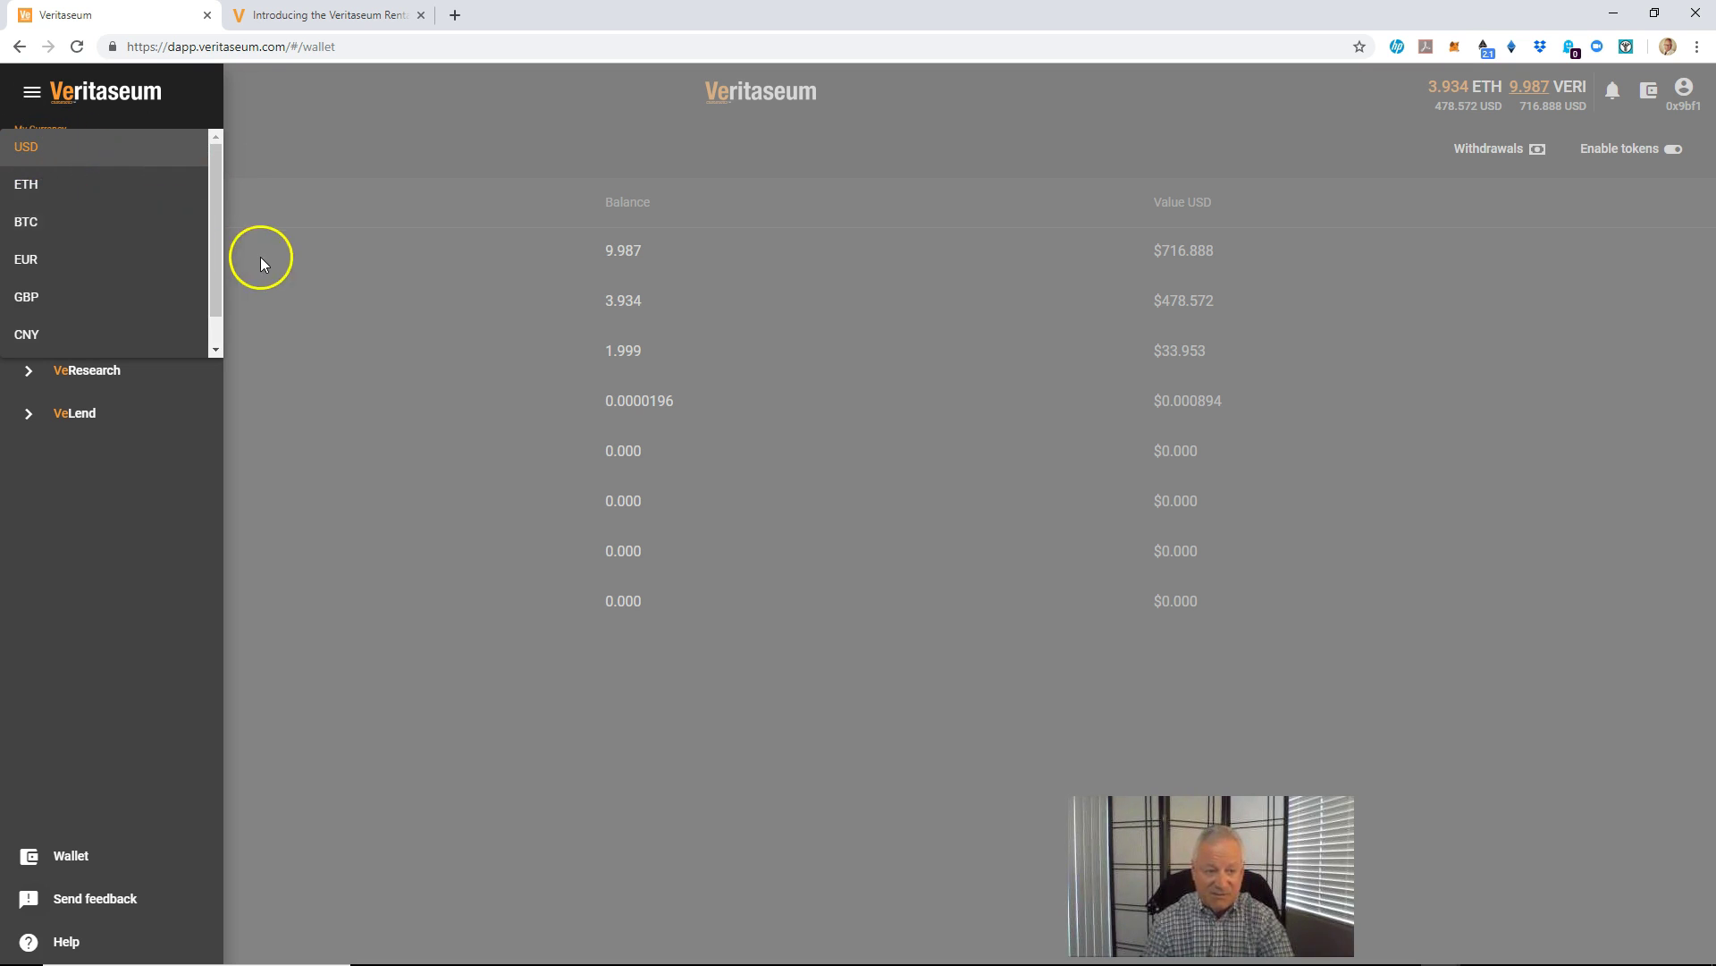
{"action": "left_click_drag", "start_coordinate": [217, 261], "coordinate": [221, 309]}
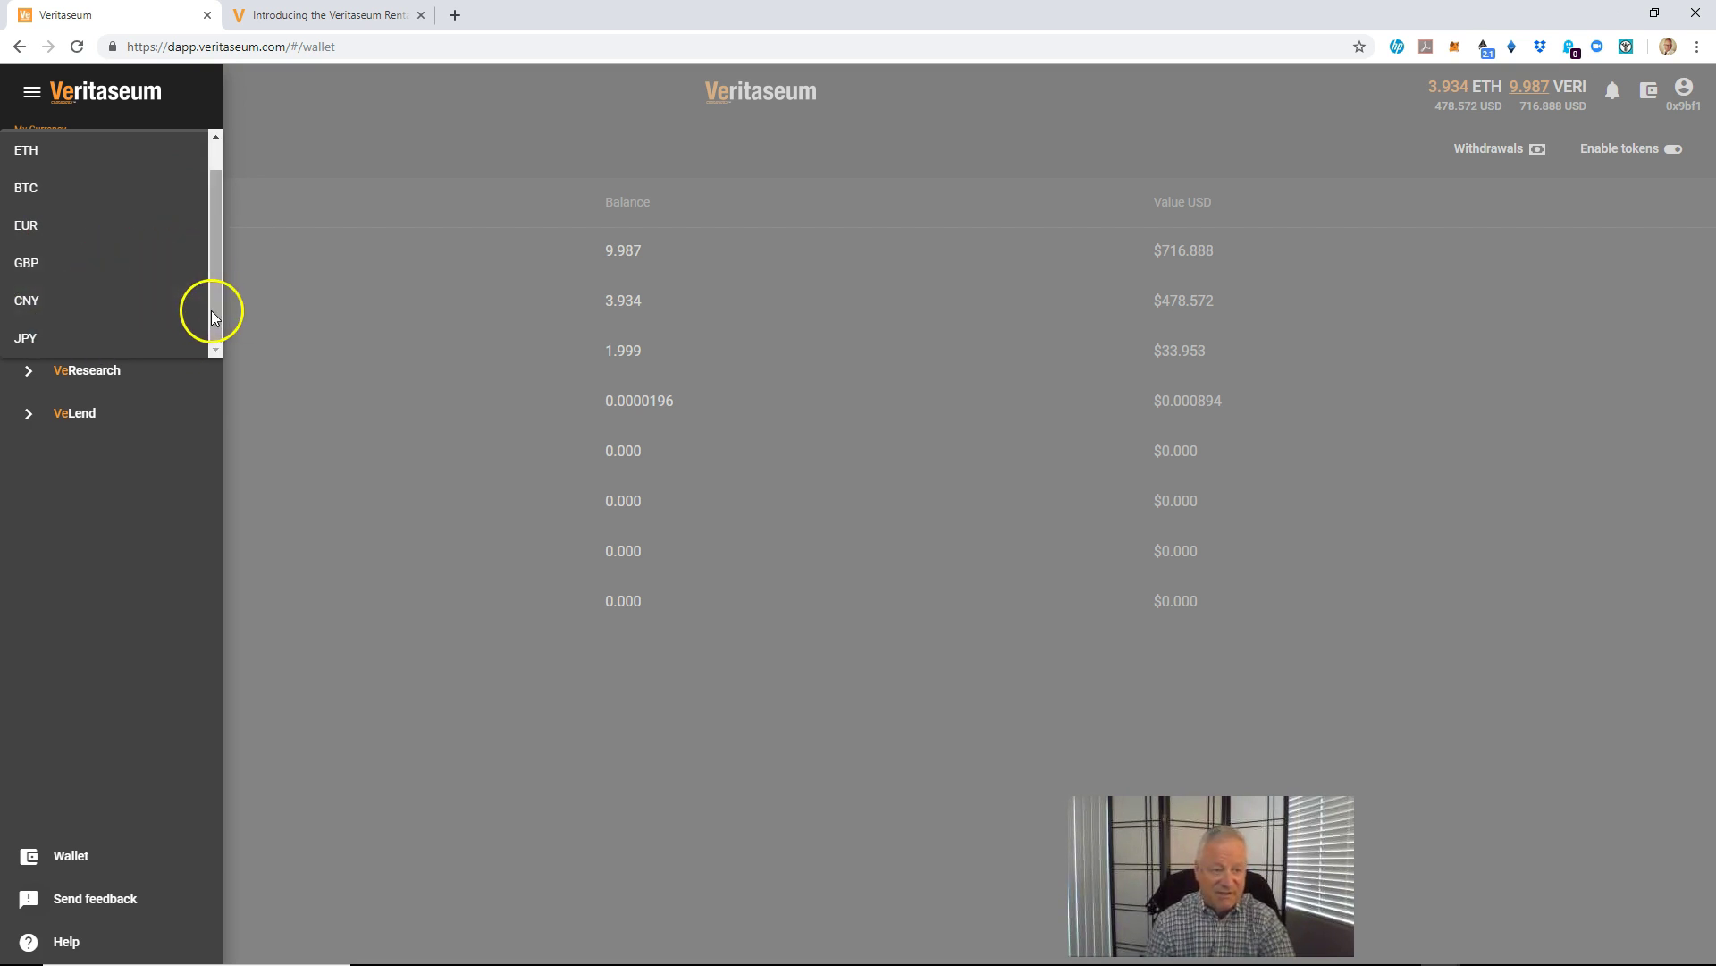
{"action": "left_click_drag", "start_coordinate": [211, 307], "coordinate": [211, 225]}
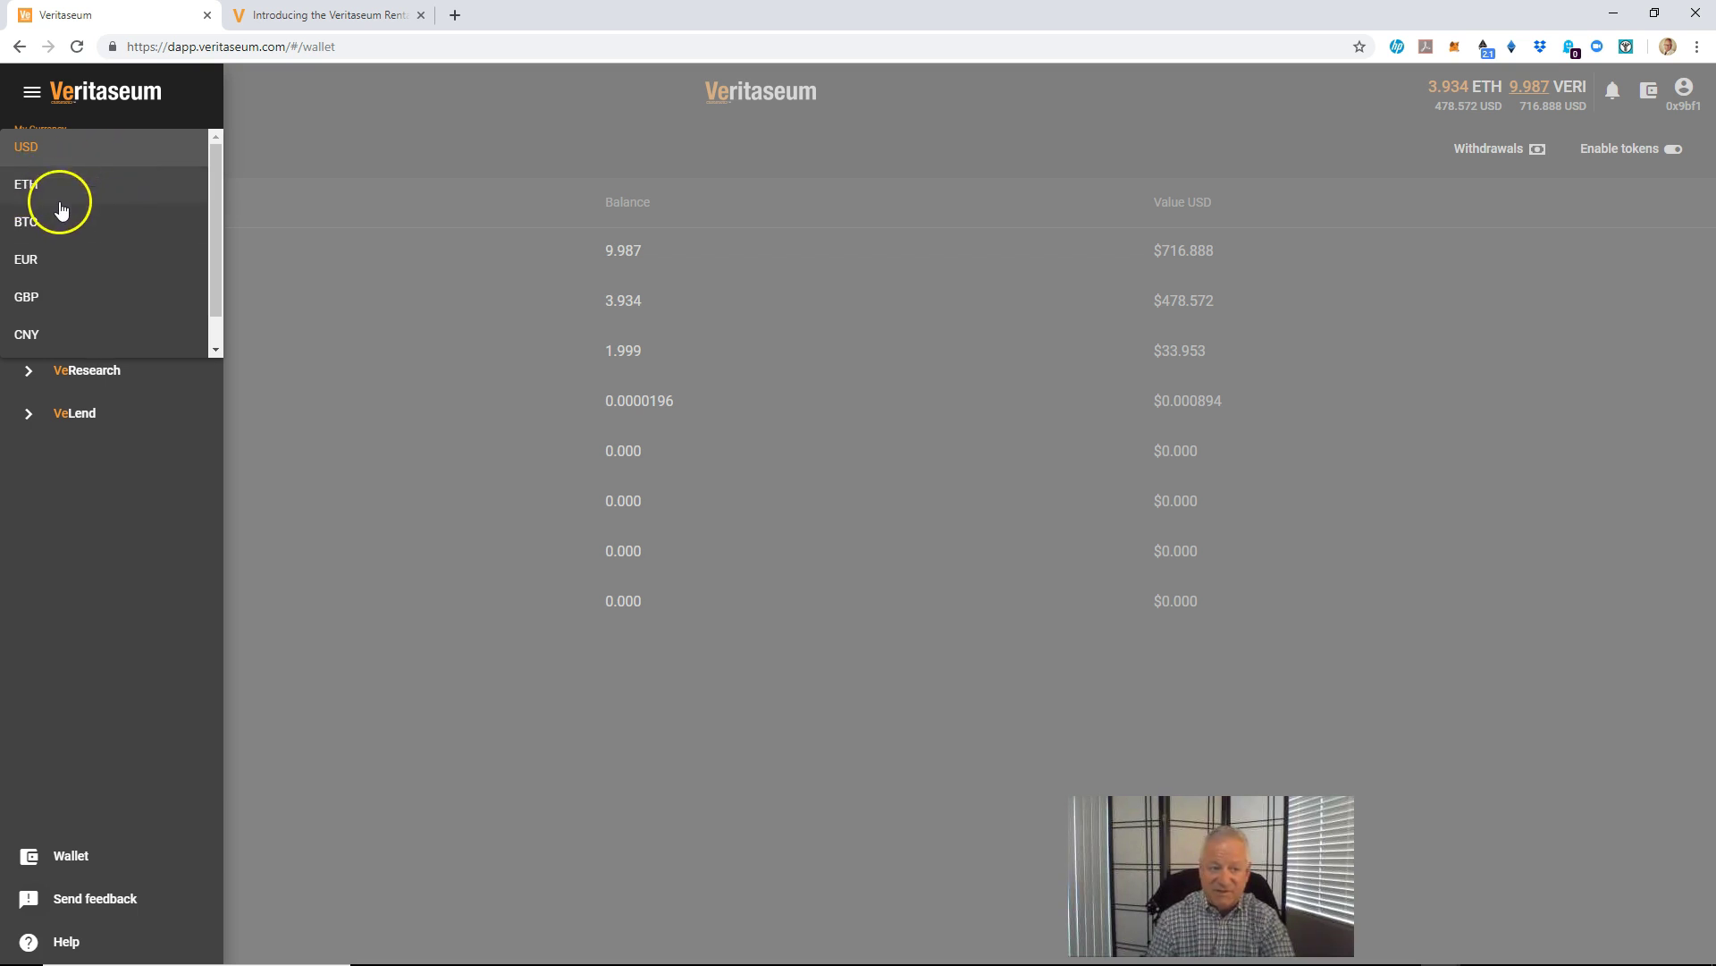
{"action": "left_click", "coordinate": [446, 658]}
{"action": "left_click", "coordinate": [427, 571]}
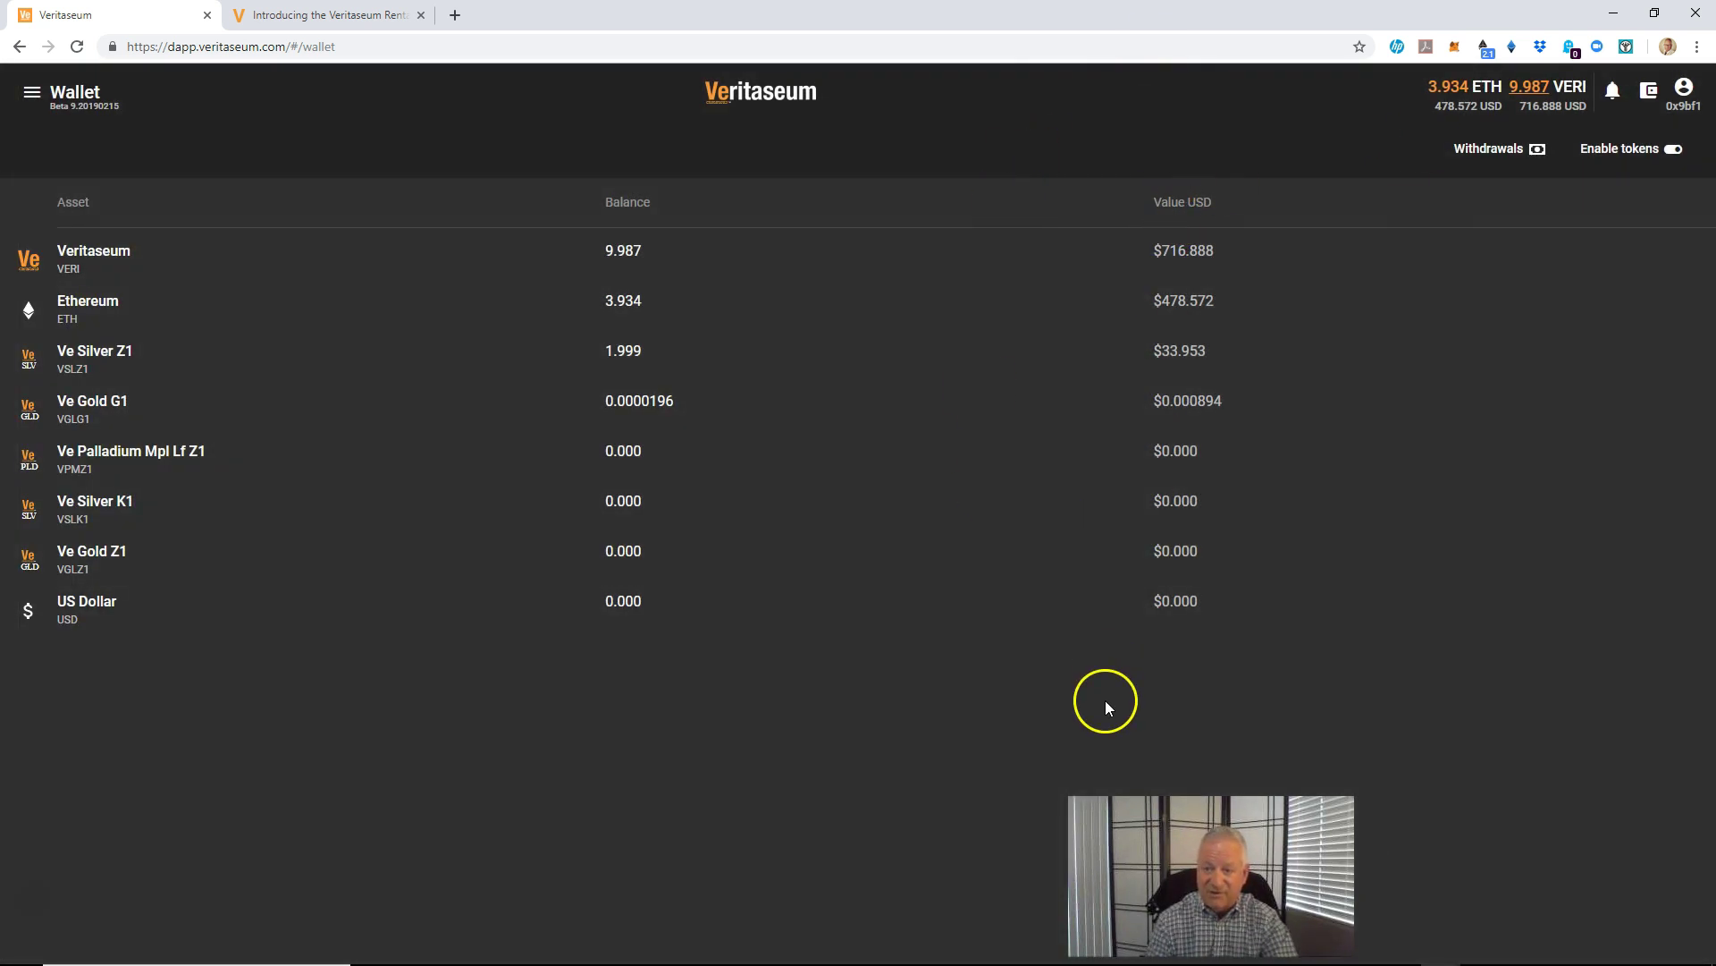
{"action": "left_click", "coordinate": [1203, 218]}
{"action": "left_click", "coordinate": [1220, 158]}
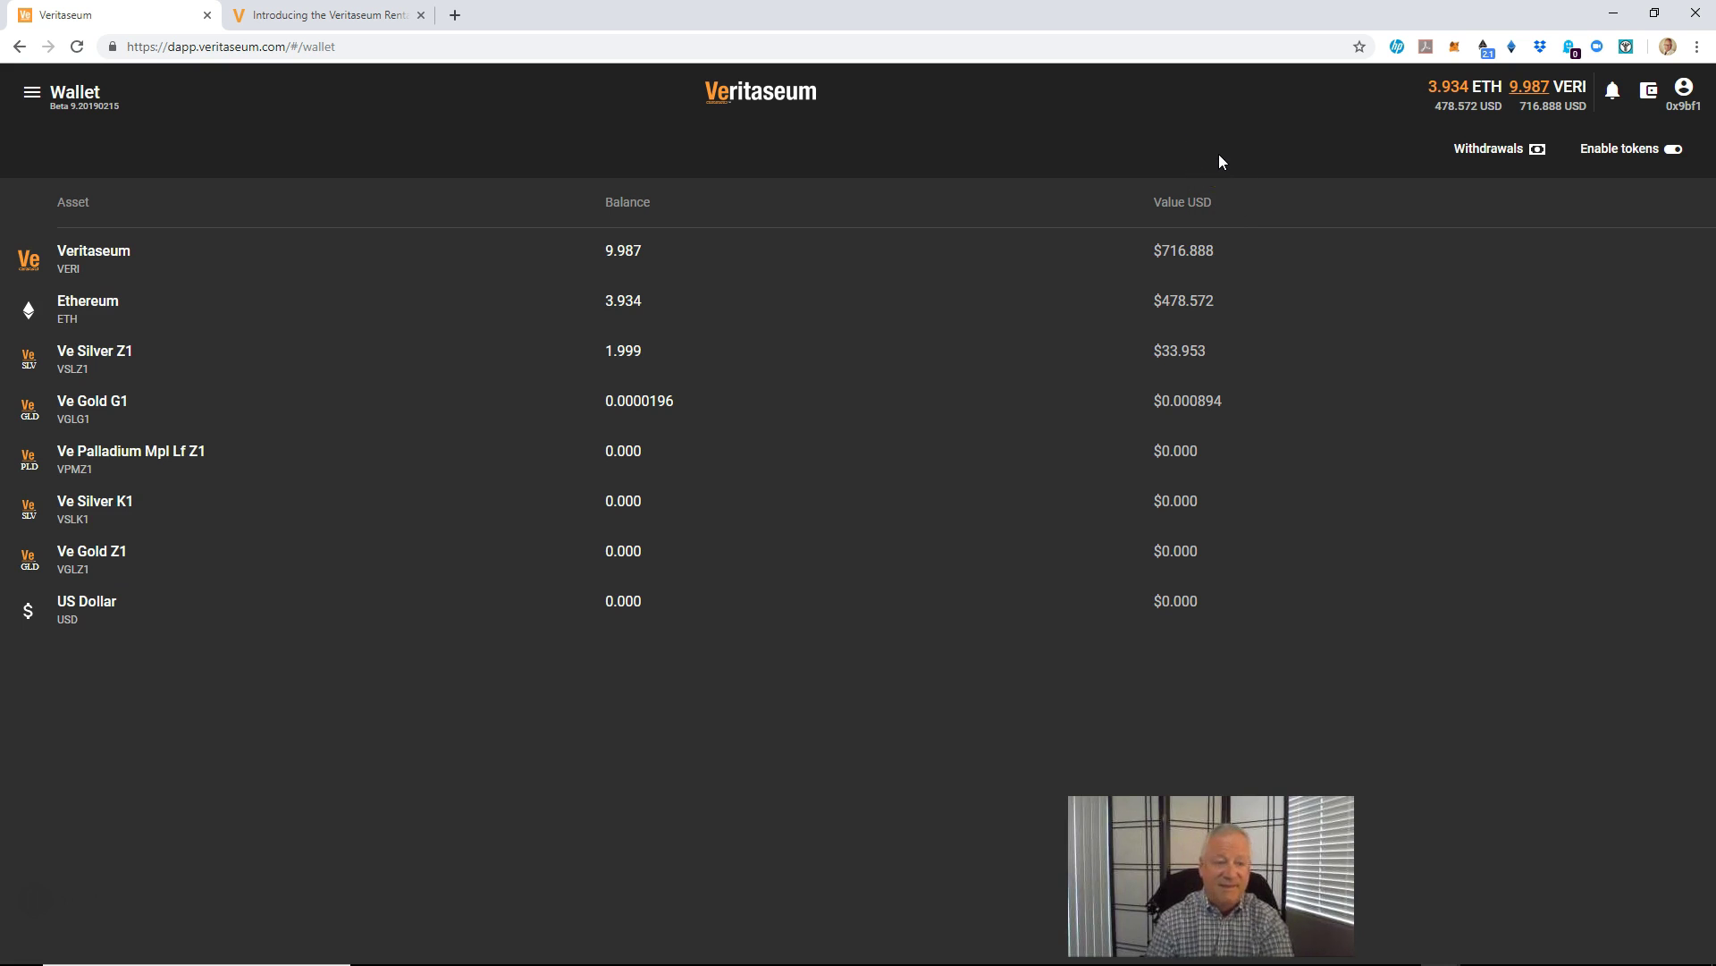